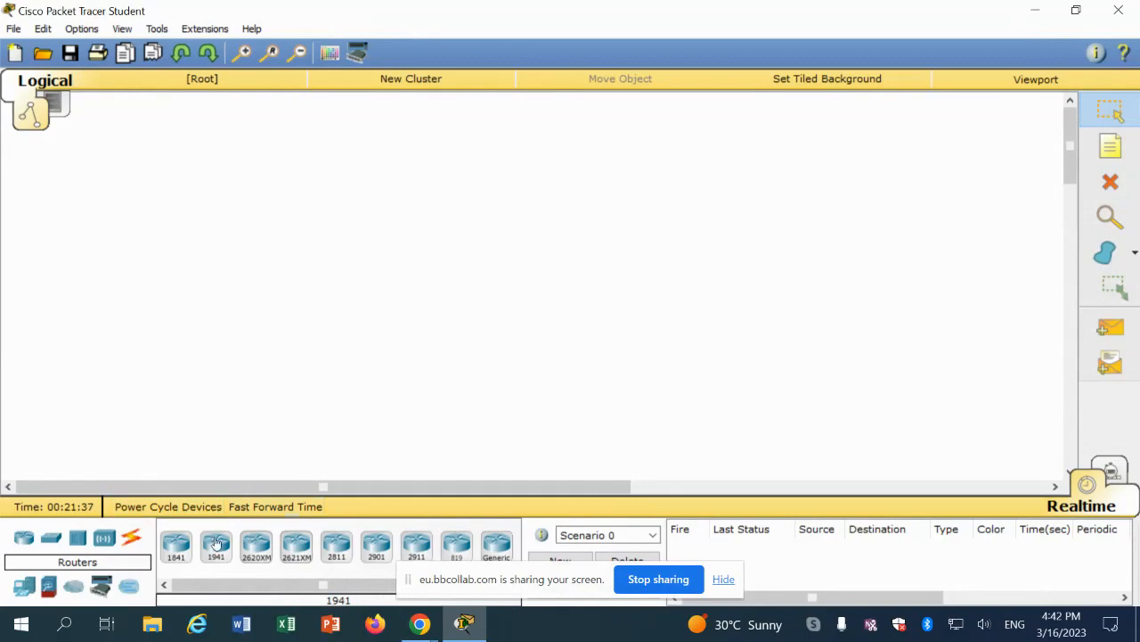
# Place a 1941 router mid-workspace and add one 2950-24 switch on either side of it.
pyautogui.moveTo(487, 268); pyautogui.dragTo(405, 241)
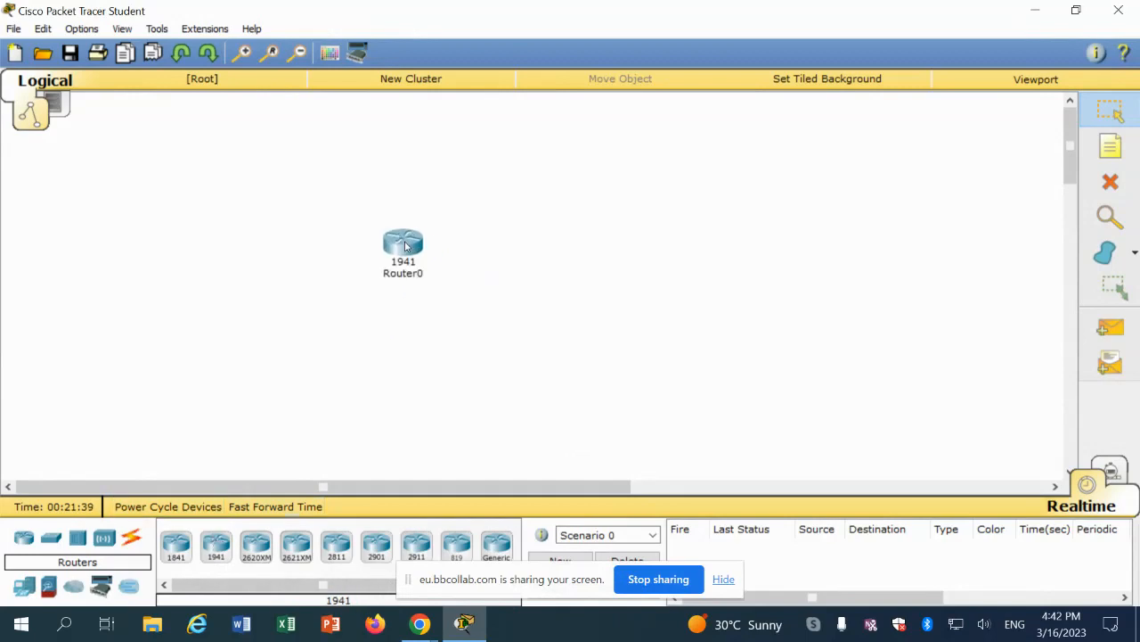
pyautogui.click(52, 540)
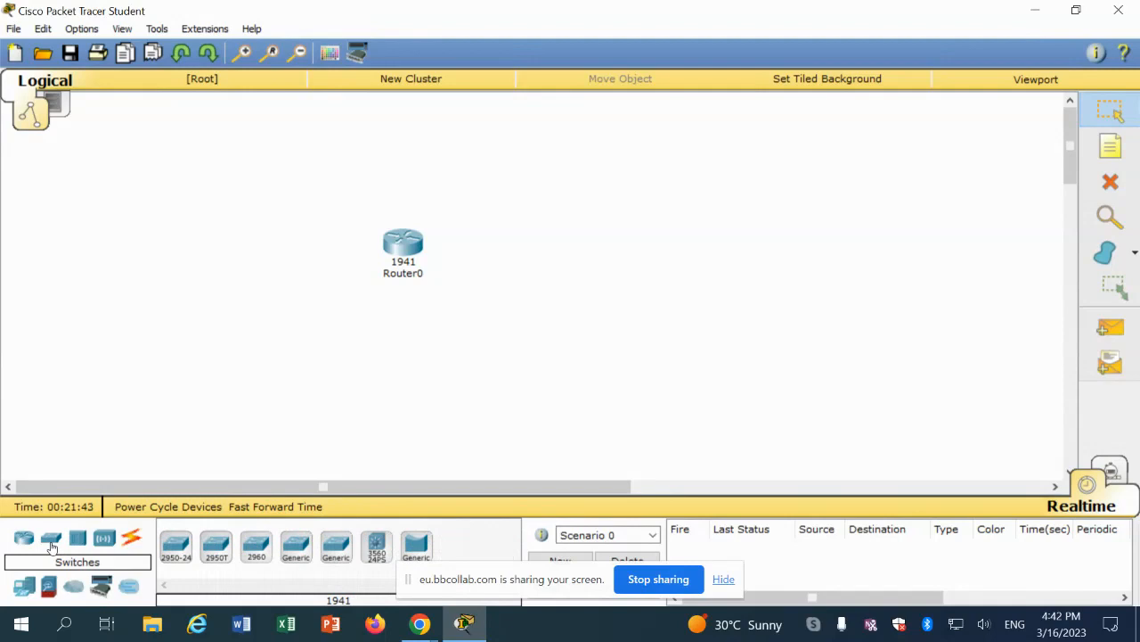
pyautogui.moveTo(54, 544); pyautogui.dragTo(219, 252)
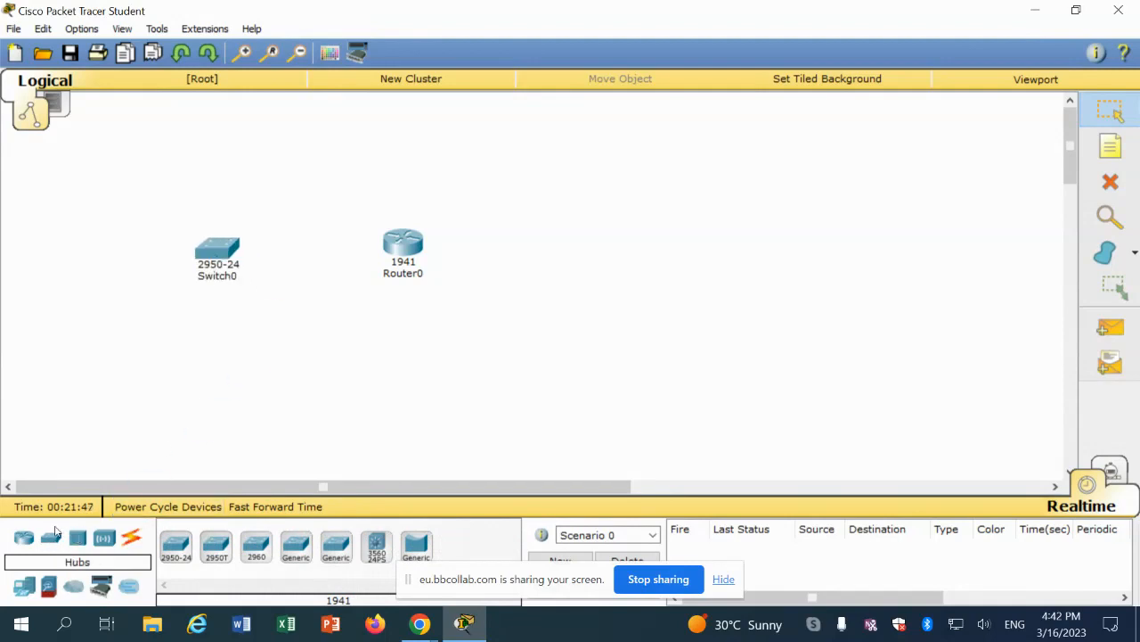
pyautogui.moveTo(53, 537); pyautogui.dragTo(606, 261)
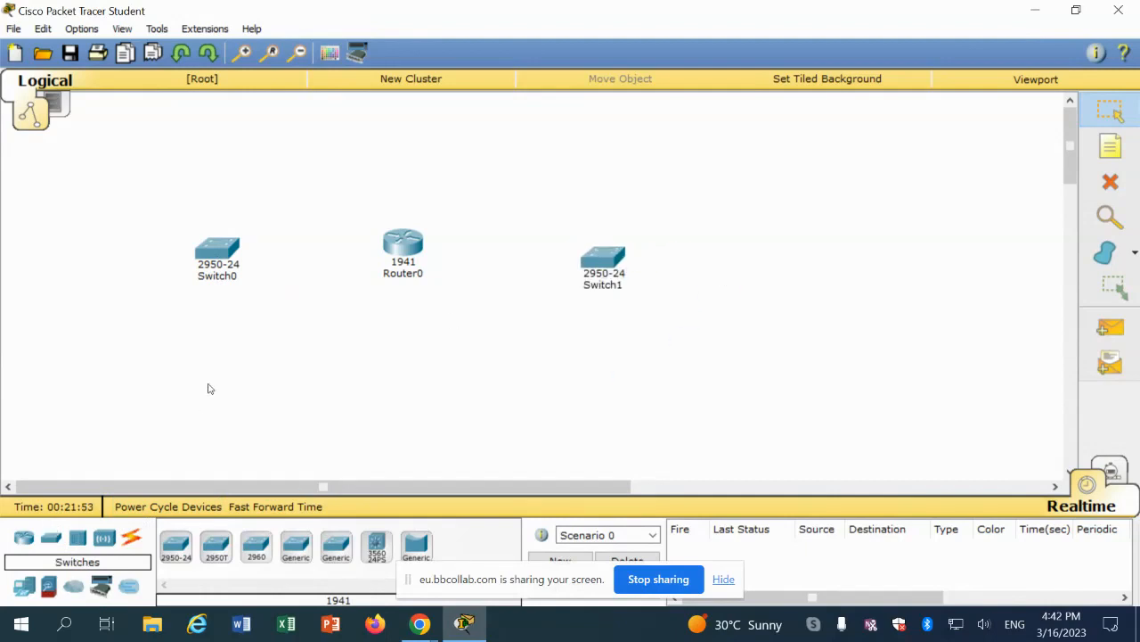
# Place a generic Server-PT end device directly above Switch0.
pyautogui.click(26, 588)
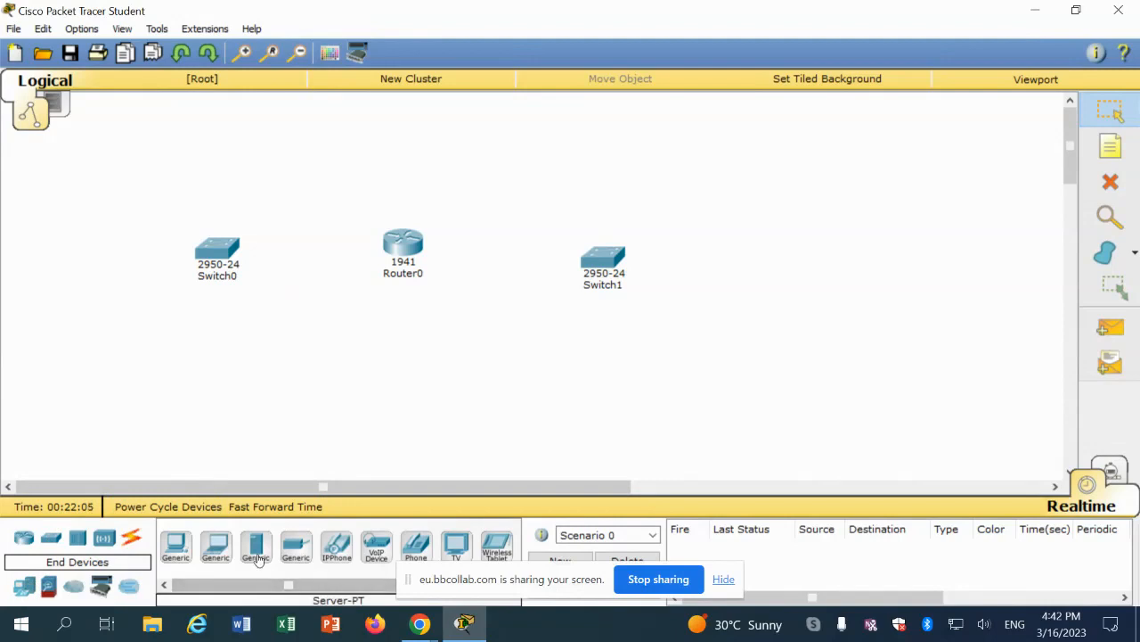
pyautogui.moveTo(257, 557); pyautogui.dragTo(202, 153)
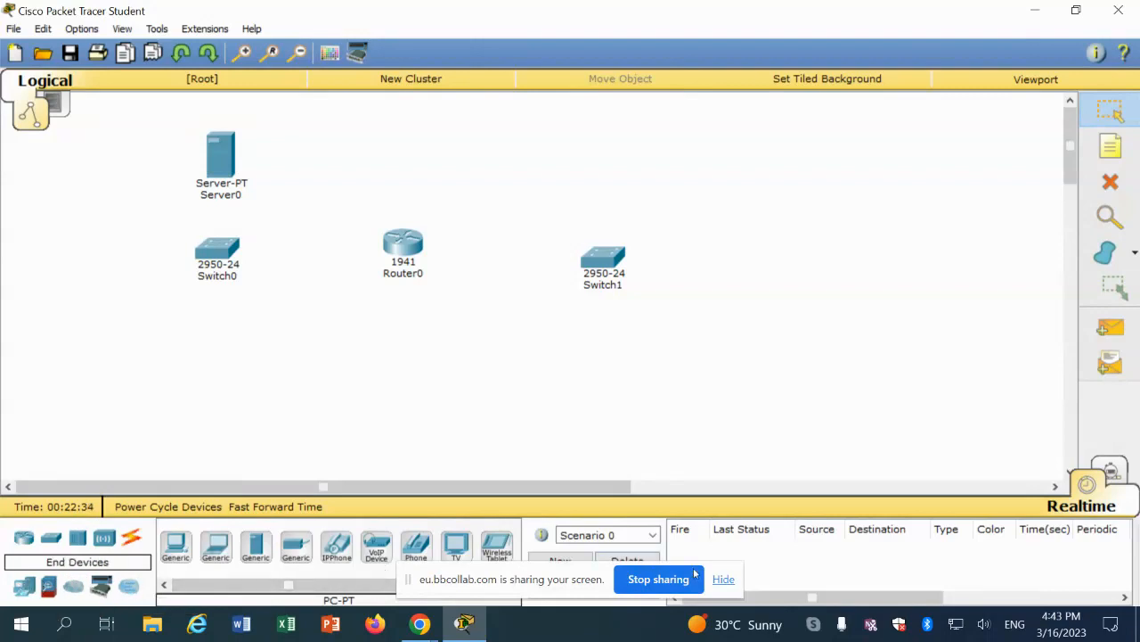
pyautogui.moveTo(532, 579); pyautogui.dragTo(962, 105)
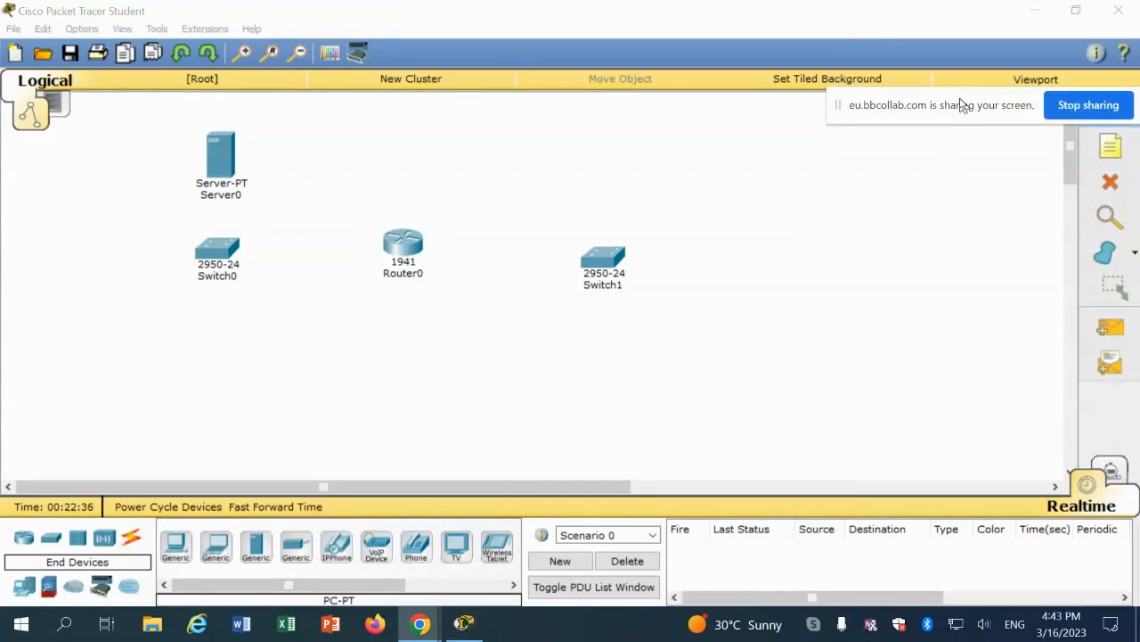
# Add a generic Printer-PT end device on the side of Switch0 facing away from the router.
pyautogui.click(514, 584)
pyautogui.click(515, 585)
pyautogui.click(514, 584)
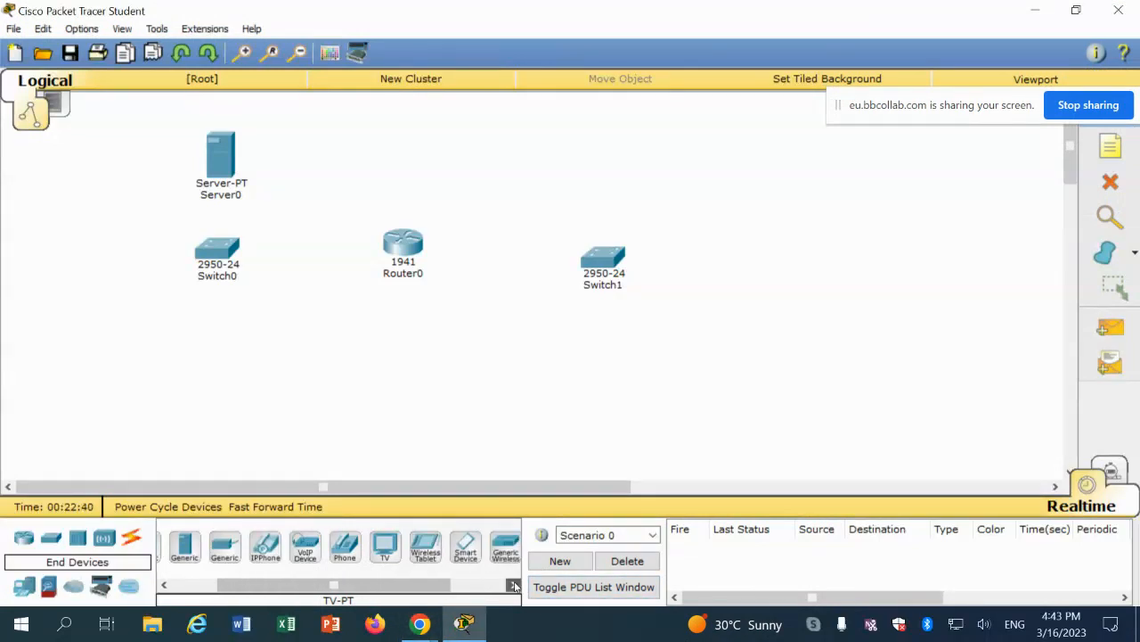
pyautogui.click(514, 585)
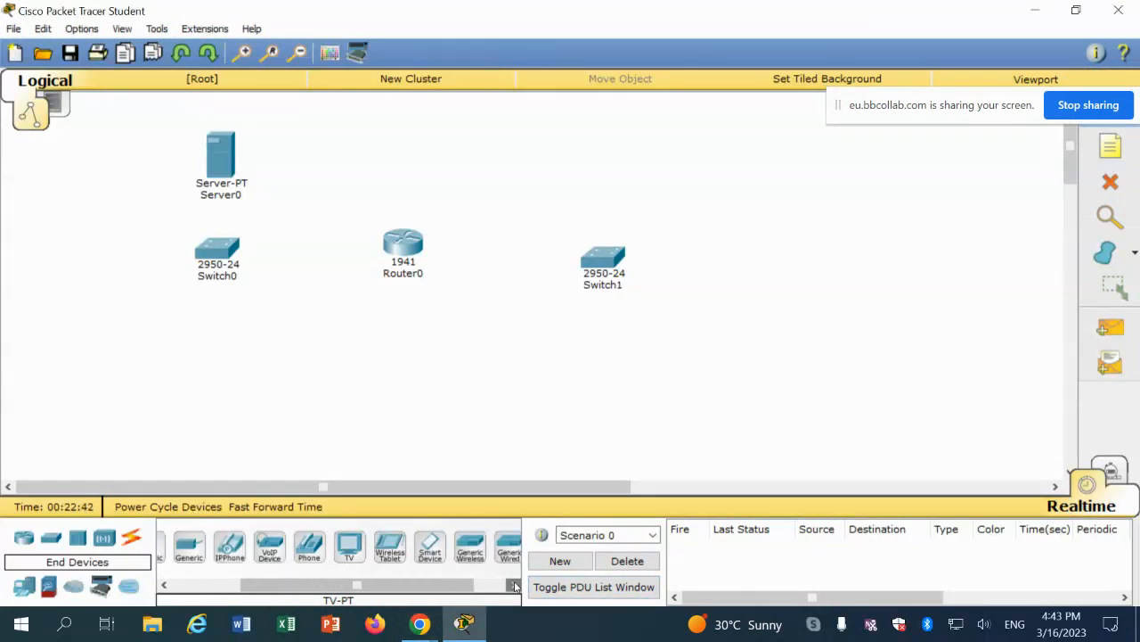
pyautogui.click(514, 585)
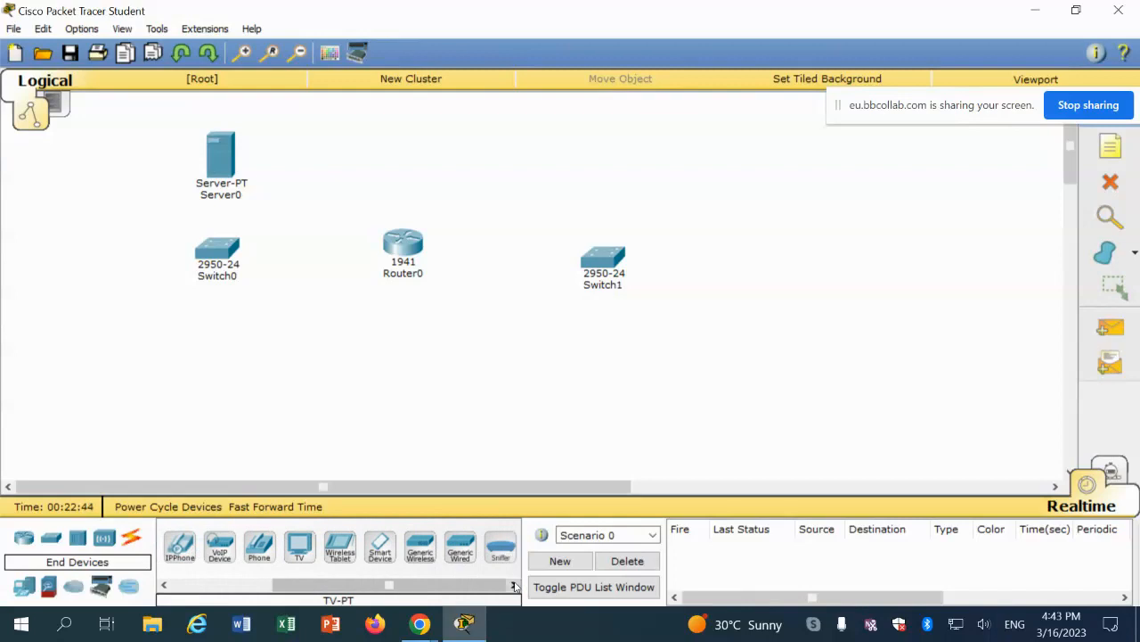
pyautogui.click(164, 585)
pyautogui.click(164, 585)
pyautogui.click(164, 585)
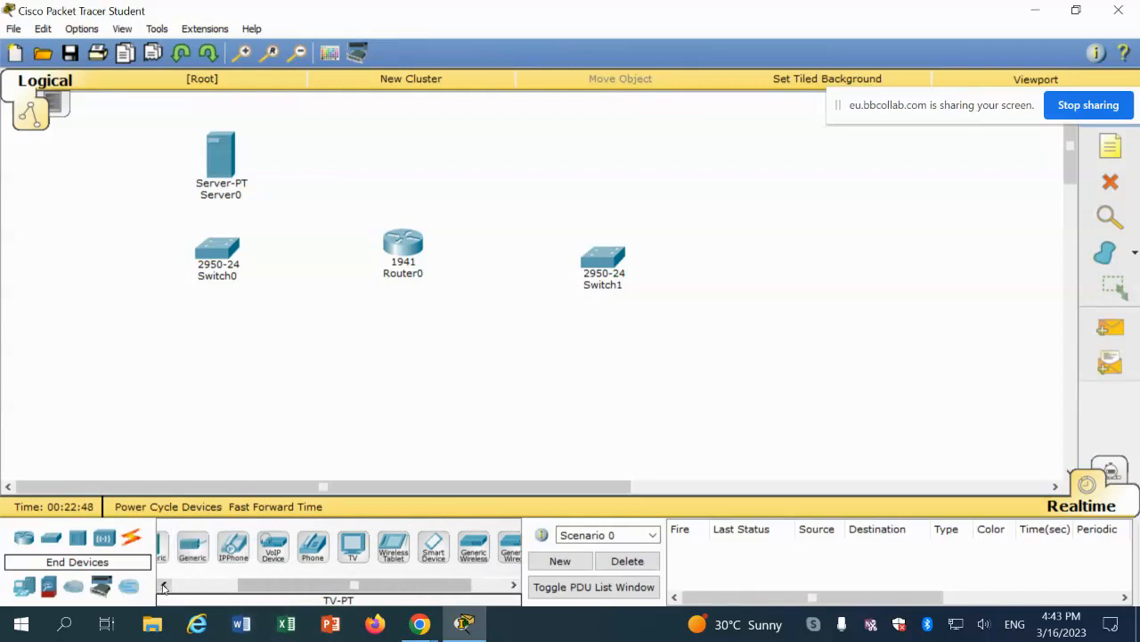
pyautogui.click(163, 585)
pyautogui.moveTo(170, 545); pyautogui.dragTo(108, 256)
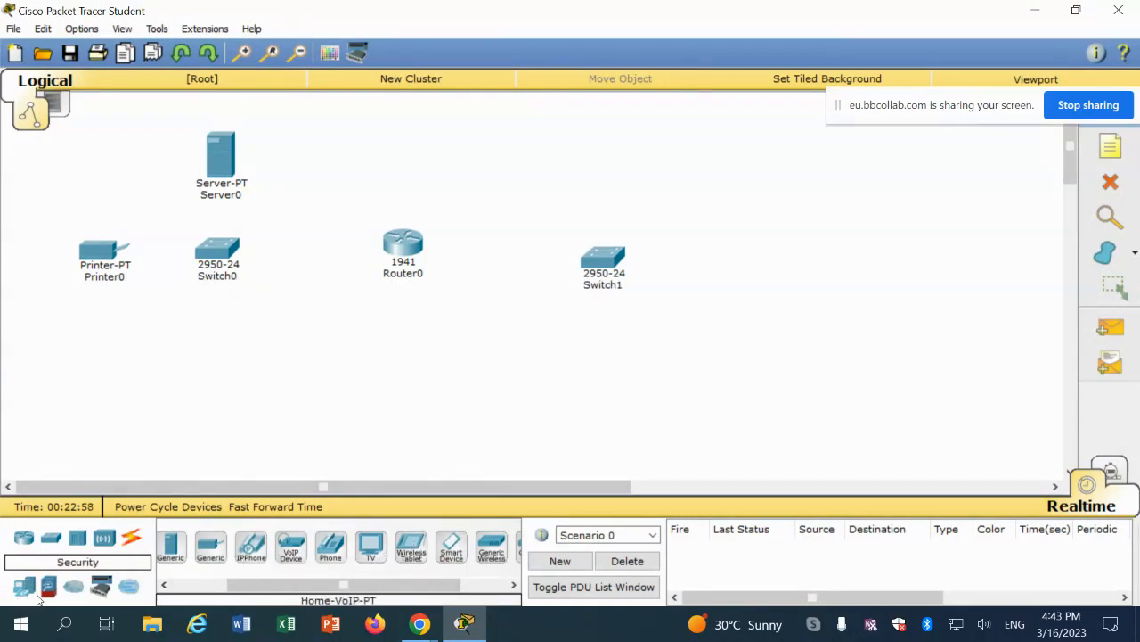
# Place a PC, a laptop and a second PC in a row beneath Switch0.
pyautogui.moveTo(243, 585); pyautogui.dragTo(94, 344)
pyautogui.moveTo(216, 546); pyautogui.dragTo(207, 357)
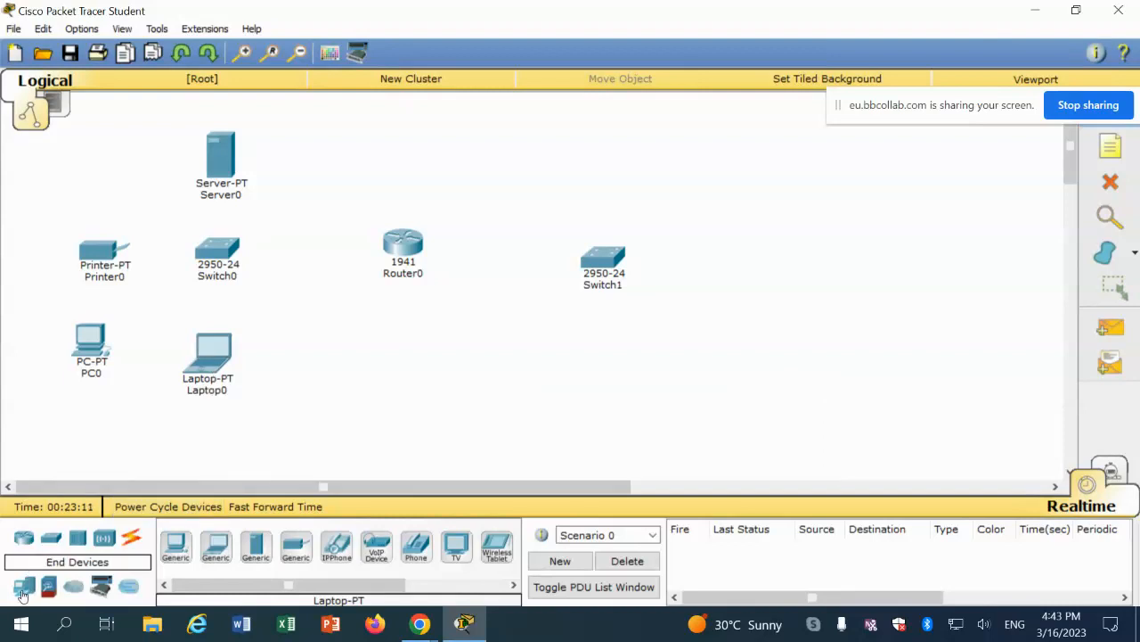
pyautogui.click(170, 559)
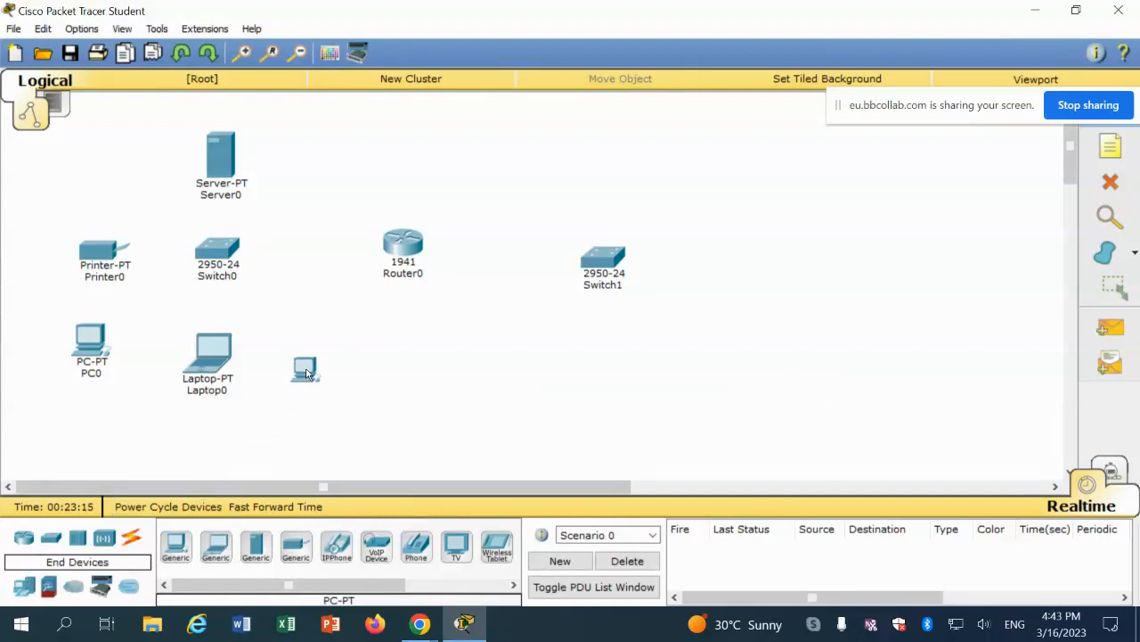
pyautogui.click(310, 372)
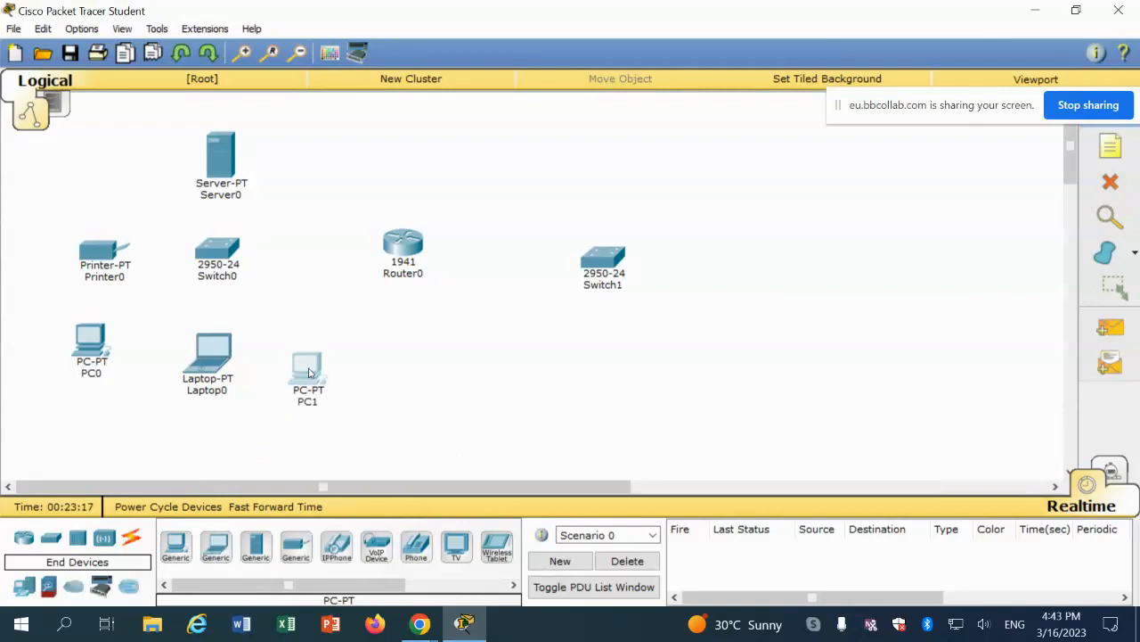
pyautogui.moveTo(309, 372); pyautogui.dragTo(318, 352)
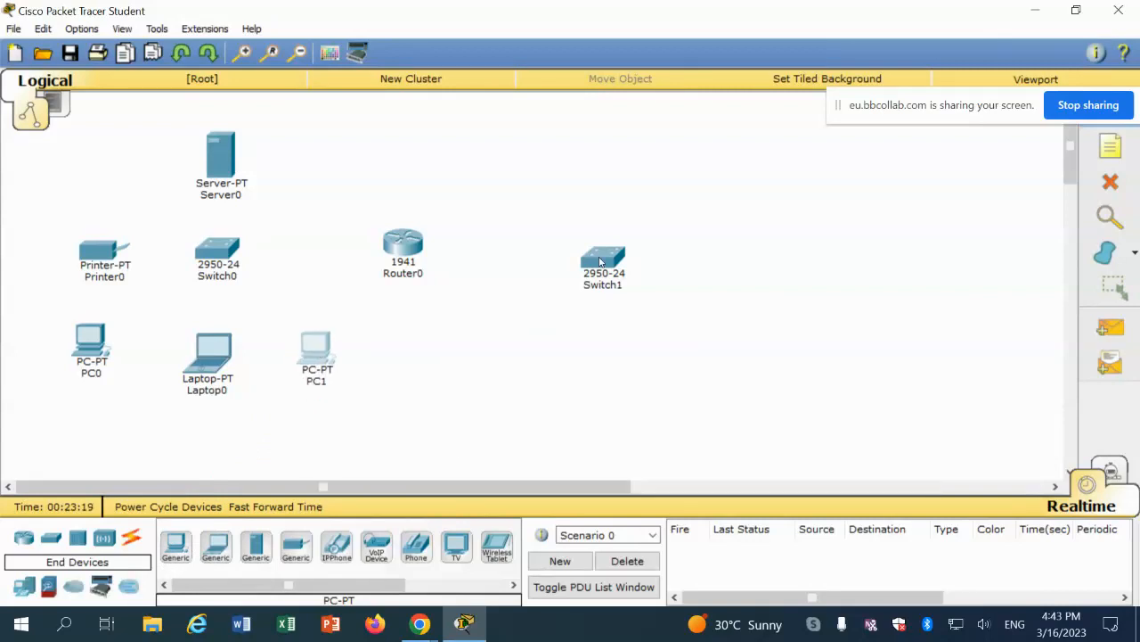
# Add a laptop below and a PC above on the outer side of Switch1.
pyautogui.moveTo(600, 261)
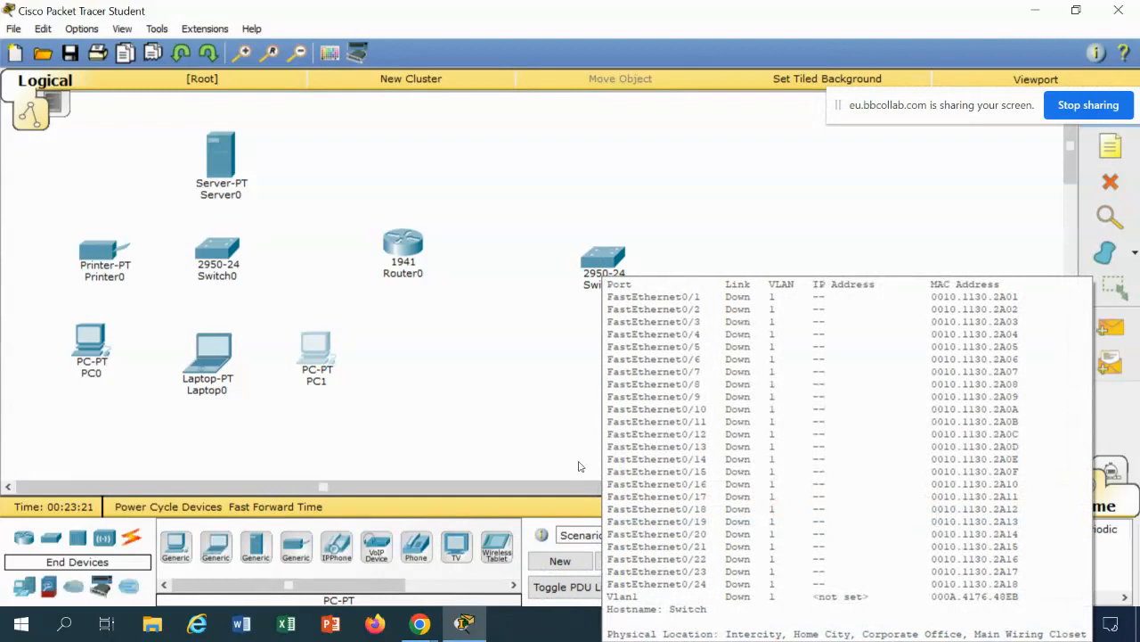
pyautogui.click(215, 546)
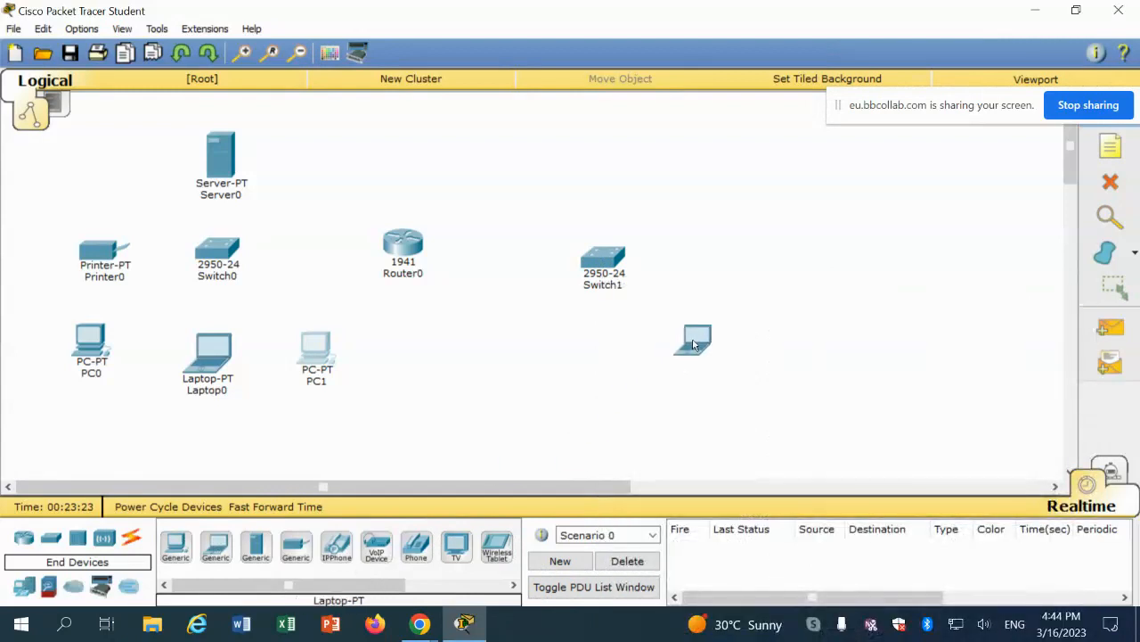
pyautogui.click(695, 345)
pyautogui.click(175, 545)
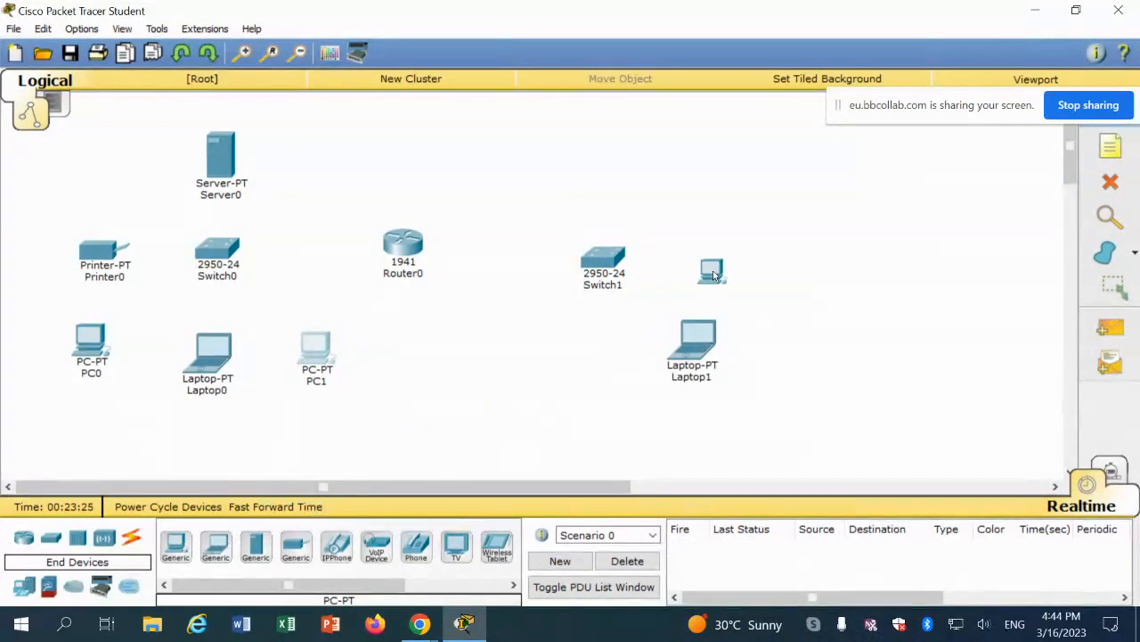
pyautogui.click(712, 197)
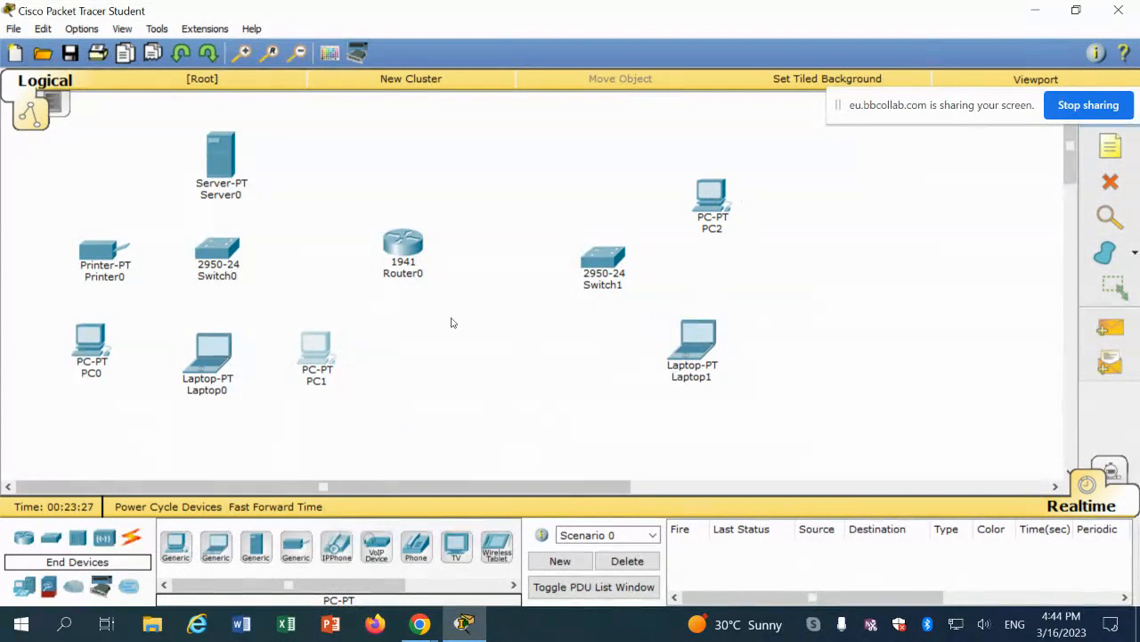
# Connect Router0 GigabitEthernet0/0 to Switch0 FastEthernet0/1 with a copper straight-through cable and move the router slightly down to level the link.
pyautogui.click(131, 538)
pyautogui.click(255, 546)
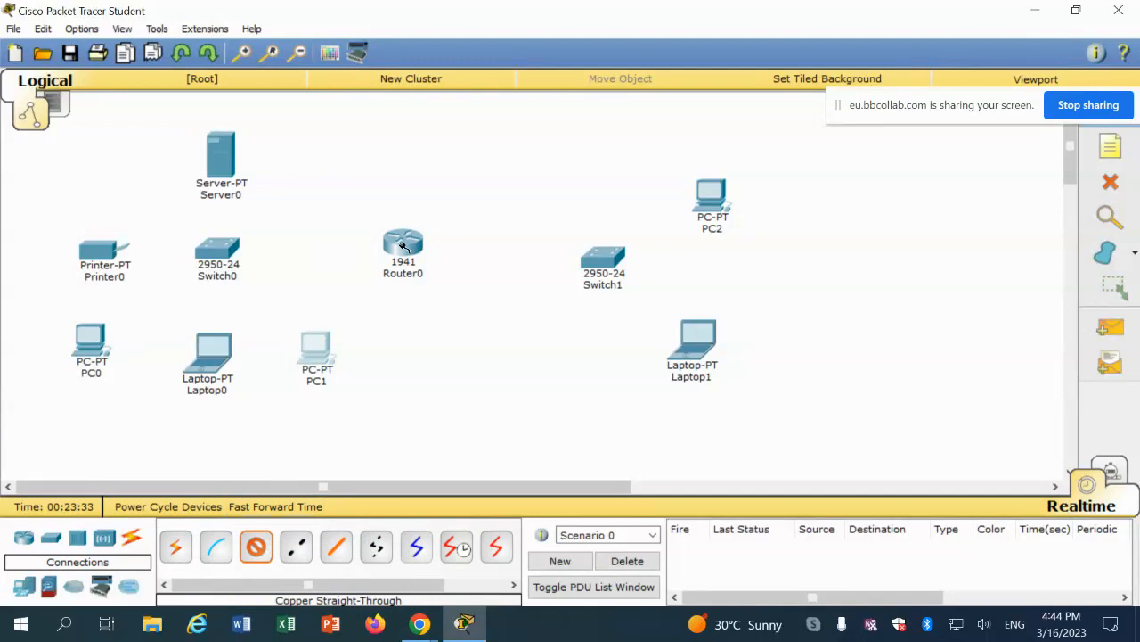
pyautogui.click(403, 246)
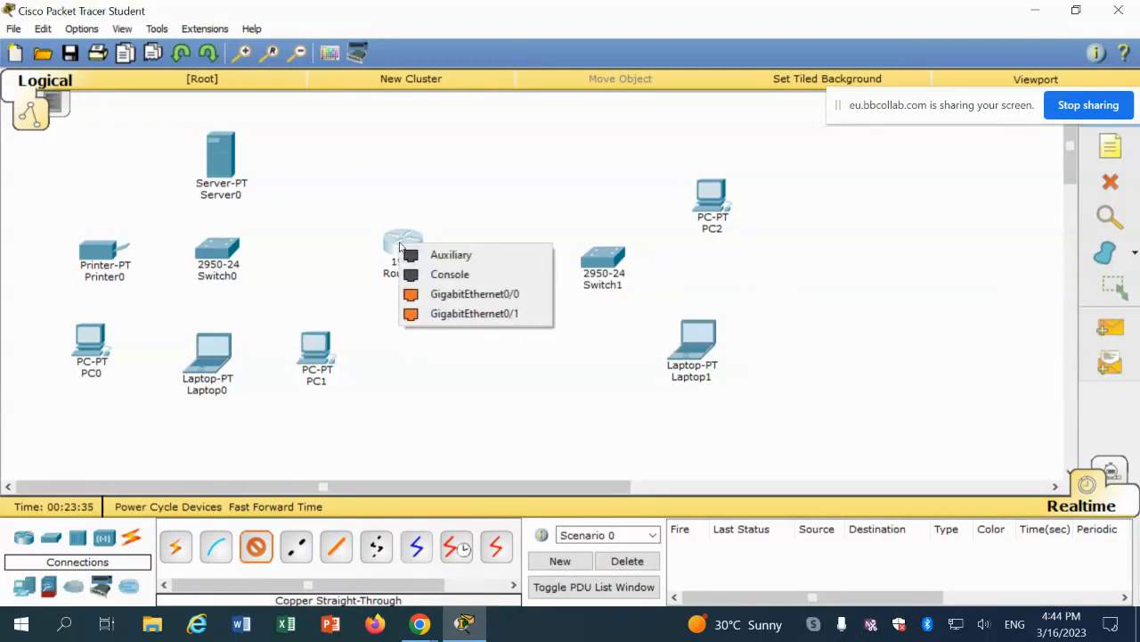
pyautogui.click(437, 295)
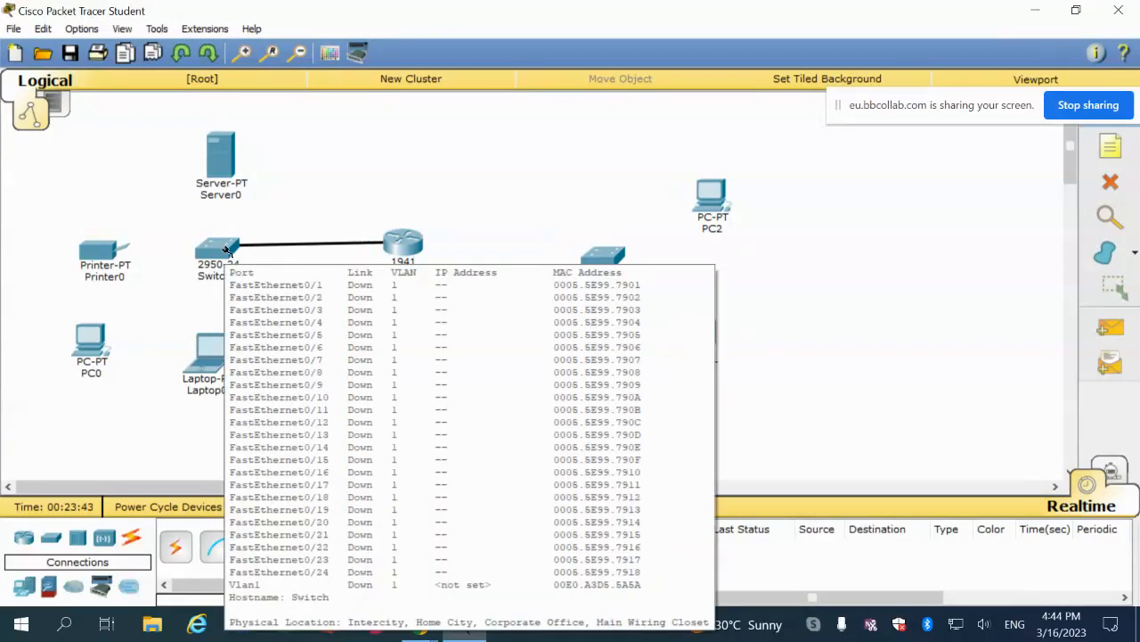
pyautogui.click(227, 250)
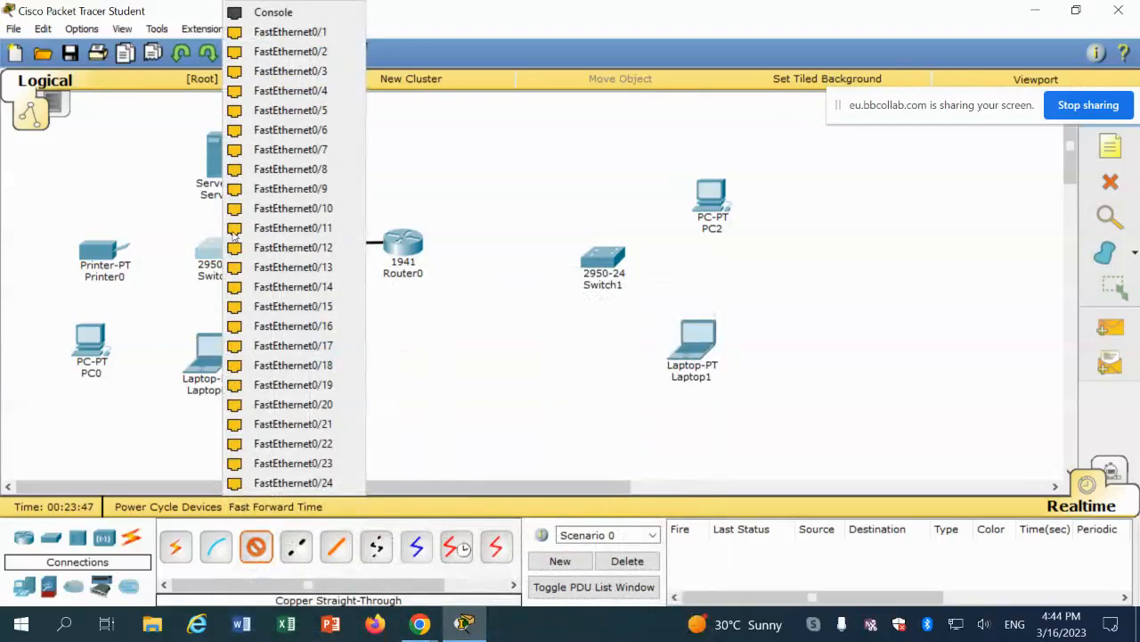
pyautogui.click(289, 32)
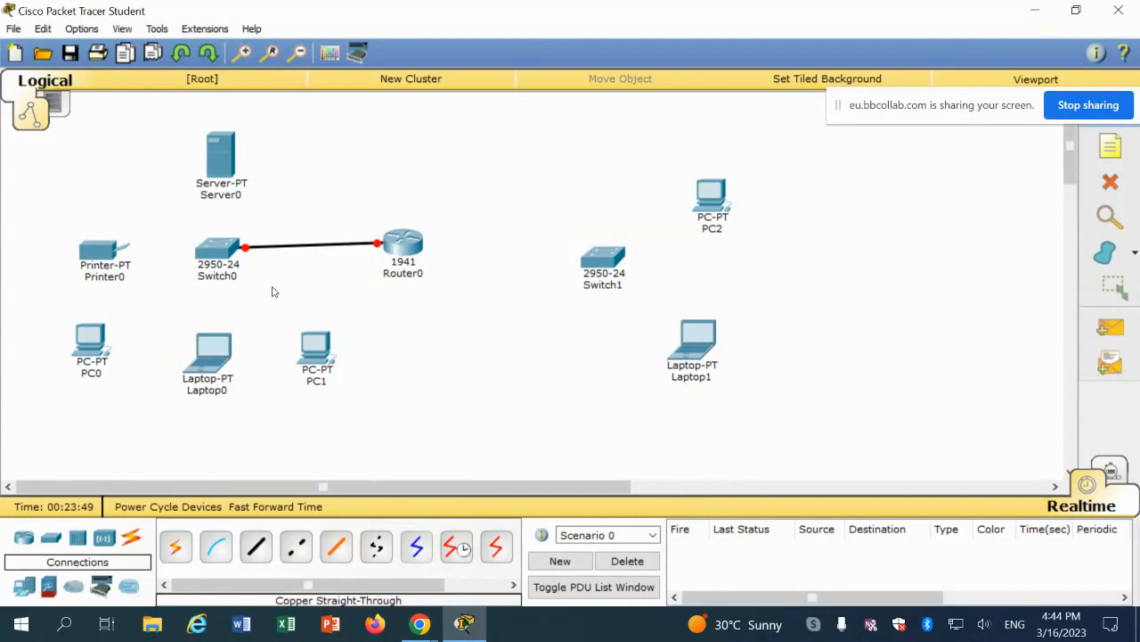
pyautogui.moveTo(389, 250); pyautogui.dragTo(389, 257)
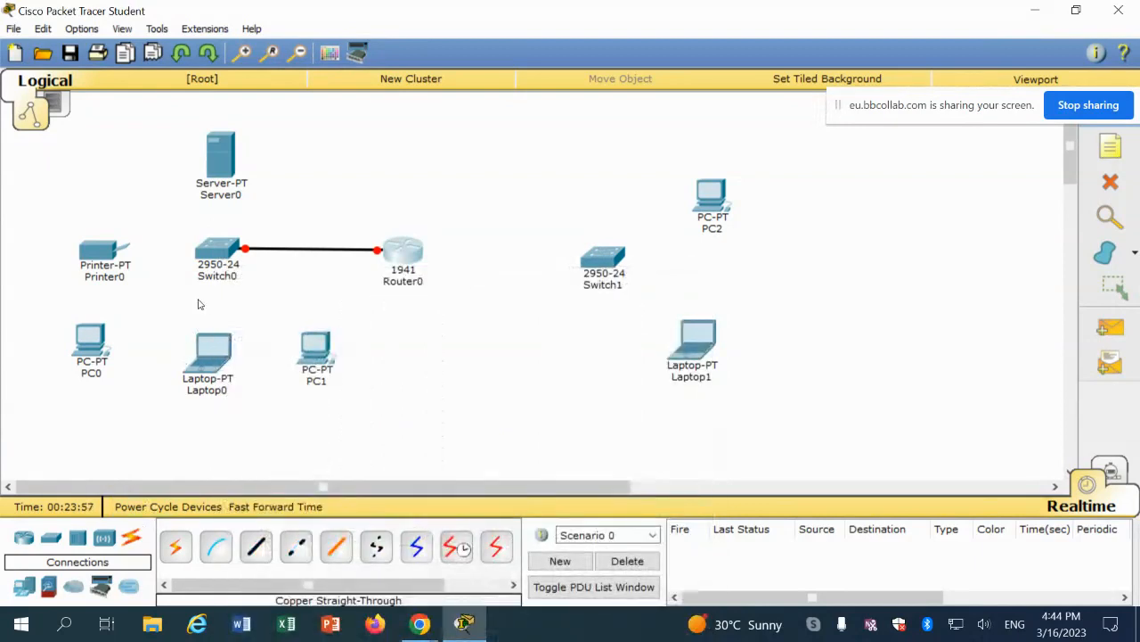
# Connect Switch0 FastEthernet0/2 to Server0 with a copper straight-through cable.
pyautogui.click(256, 547)
pyautogui.click(217, 247)
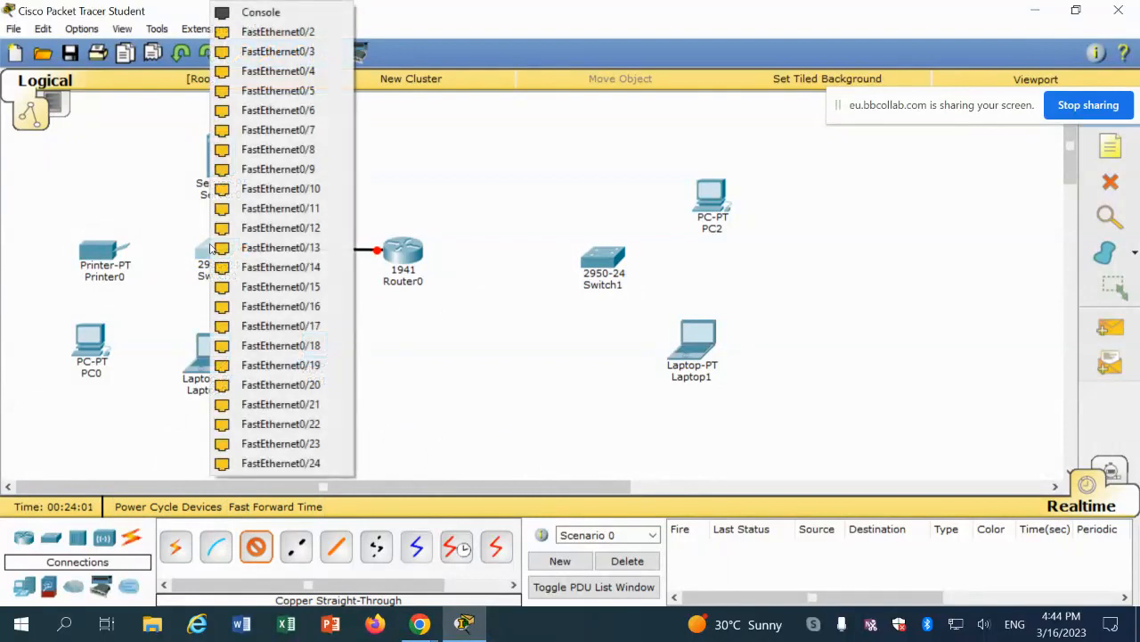
pyautogui.click(278, 50)
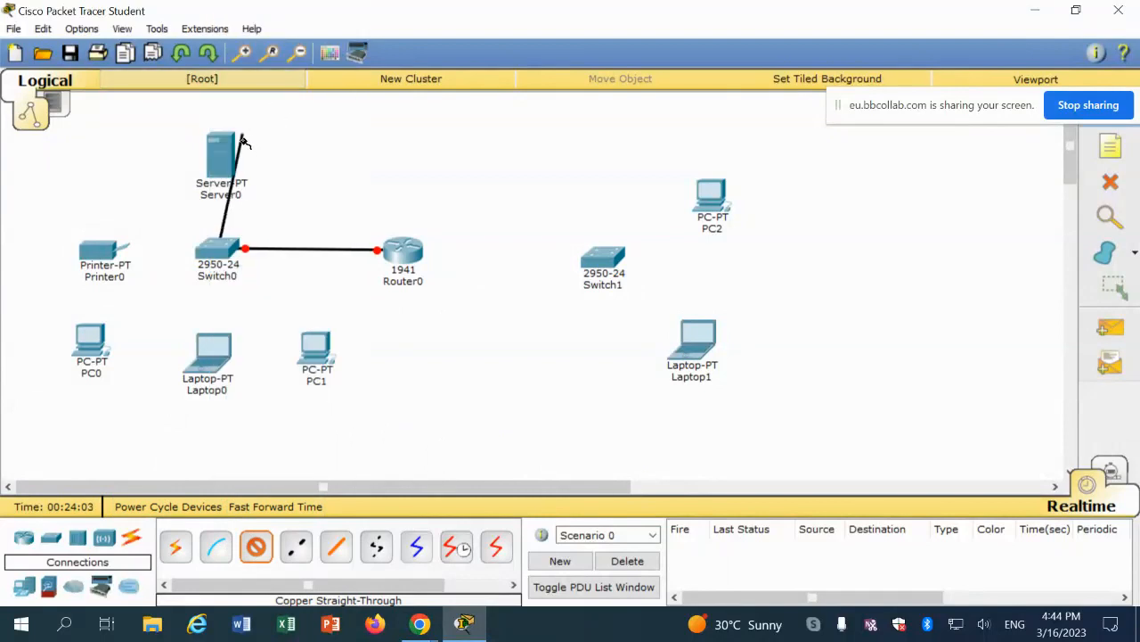
pyautogui.click(221, 156)
pyautogui.click(263, 164)
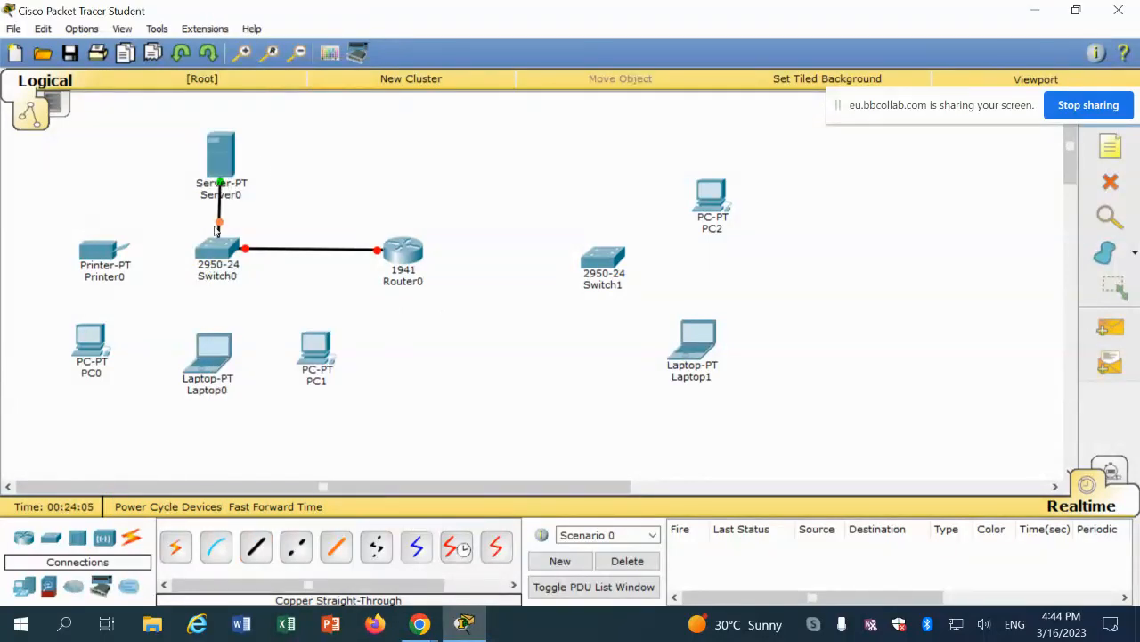
# Connect Switch0 FastEthernet0/3 to Printer0 with a copper straight-through cable.
pyautogui.click(256, 546)
pyautogui.click(219, 252)
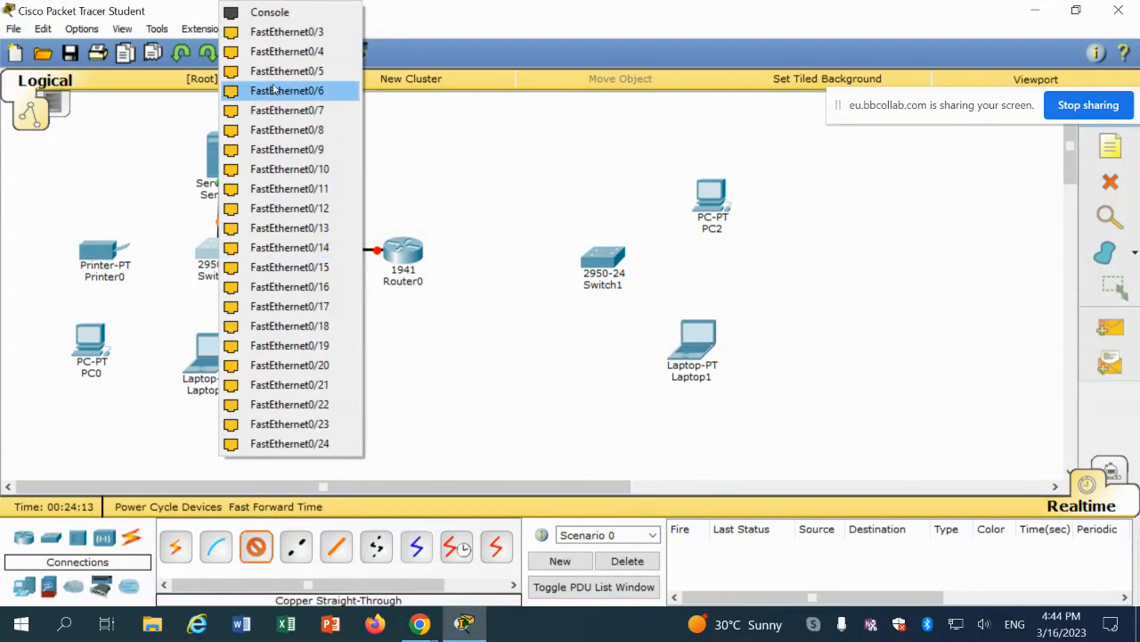
pyautogui.click(287, 31)
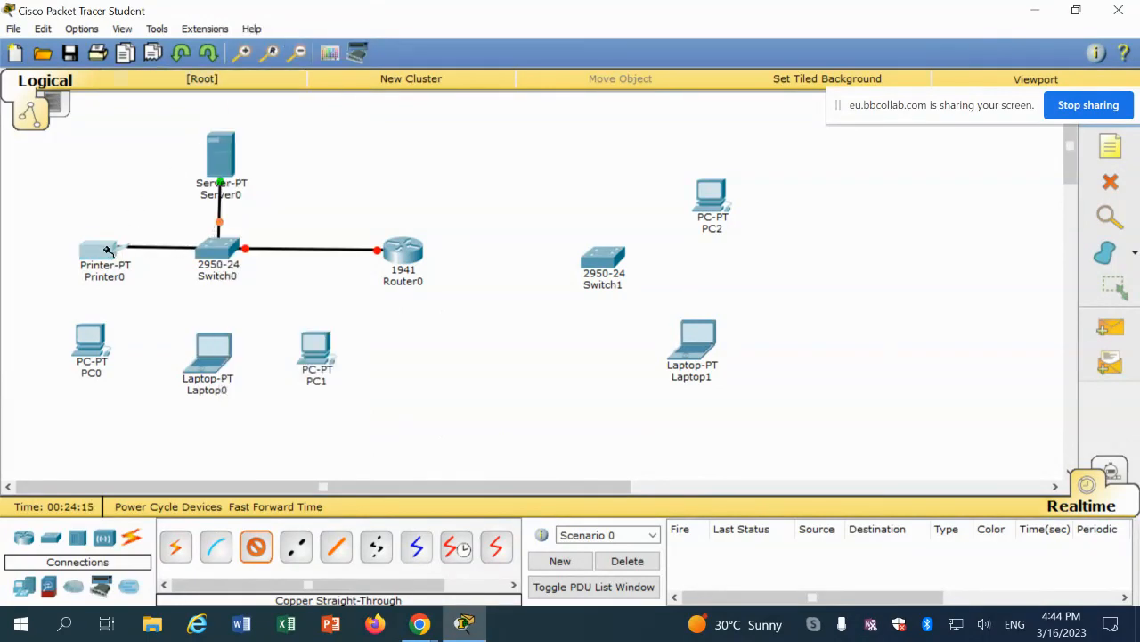
pyautogui.click(114, 251)
pyautogui.click(156, 263)
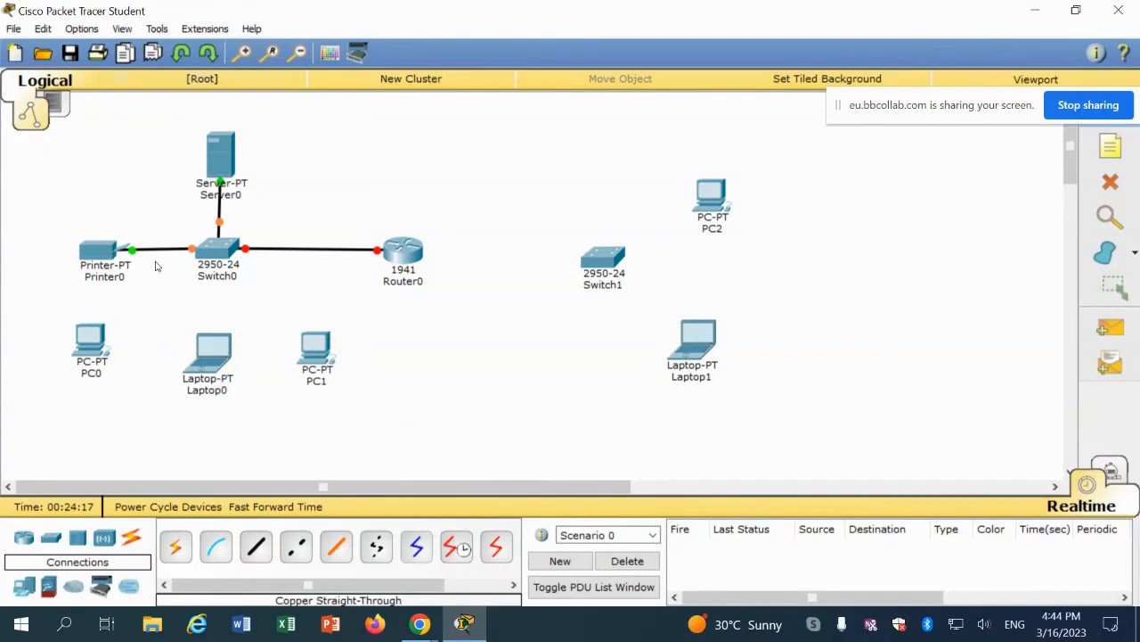
# Connect Switch0 FastEthernet0/4 to PC0 FastEthernet0 with a copper straight-through cable.
pyautogui.click(255, 546)
pyautogui.click(218, 248)
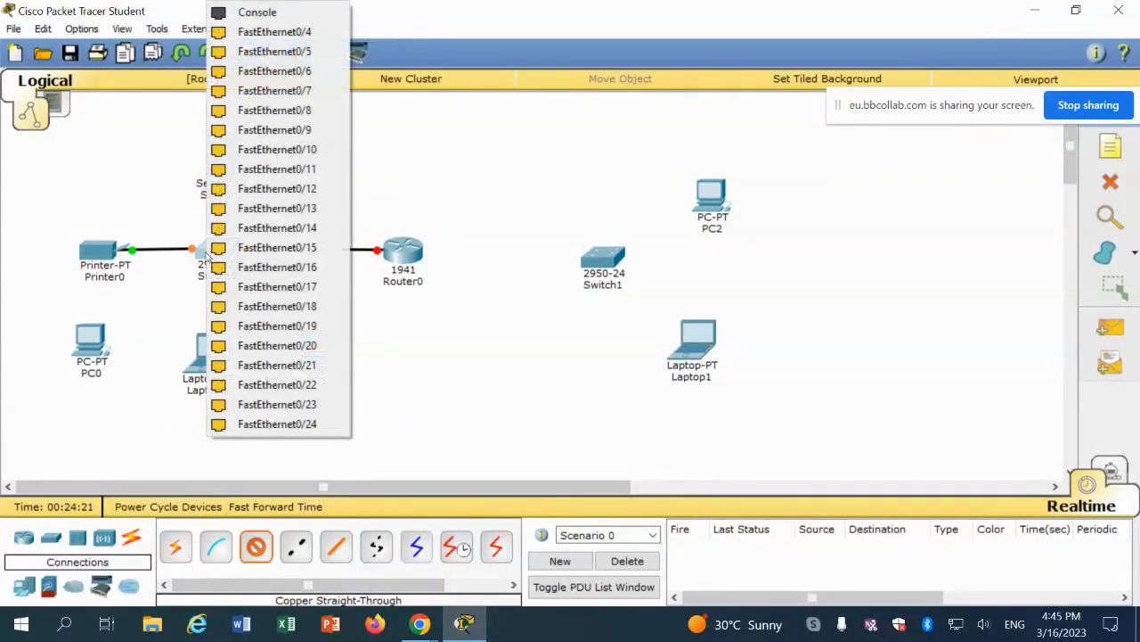
pyautogui.click(289, 31)
pyautogui.click(90, 342)
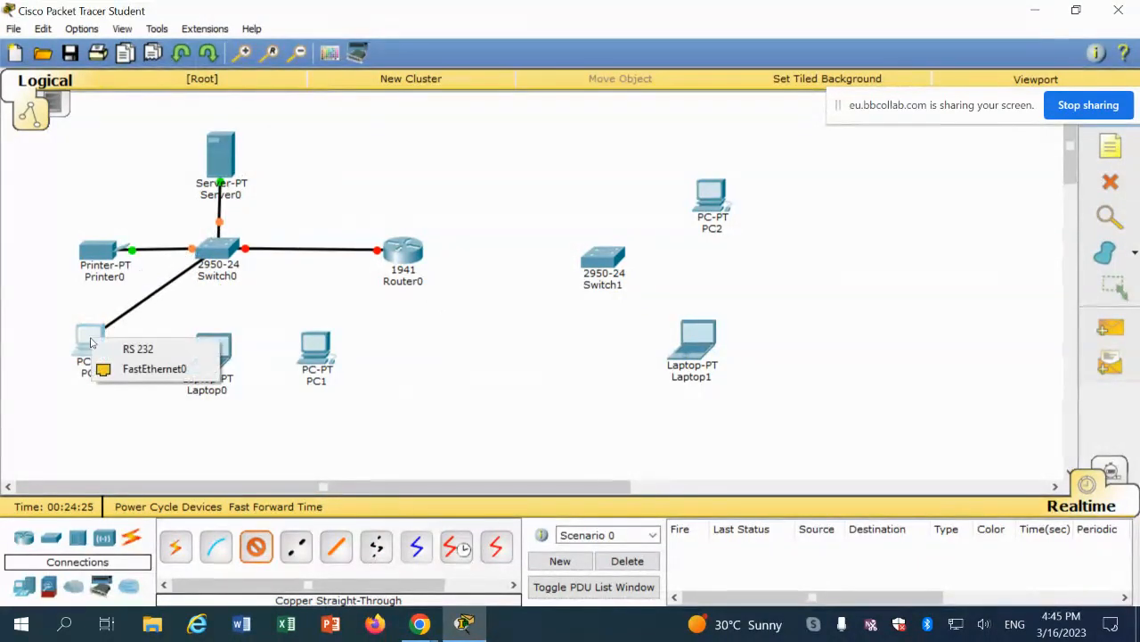
pyautogui.click(147, 368)
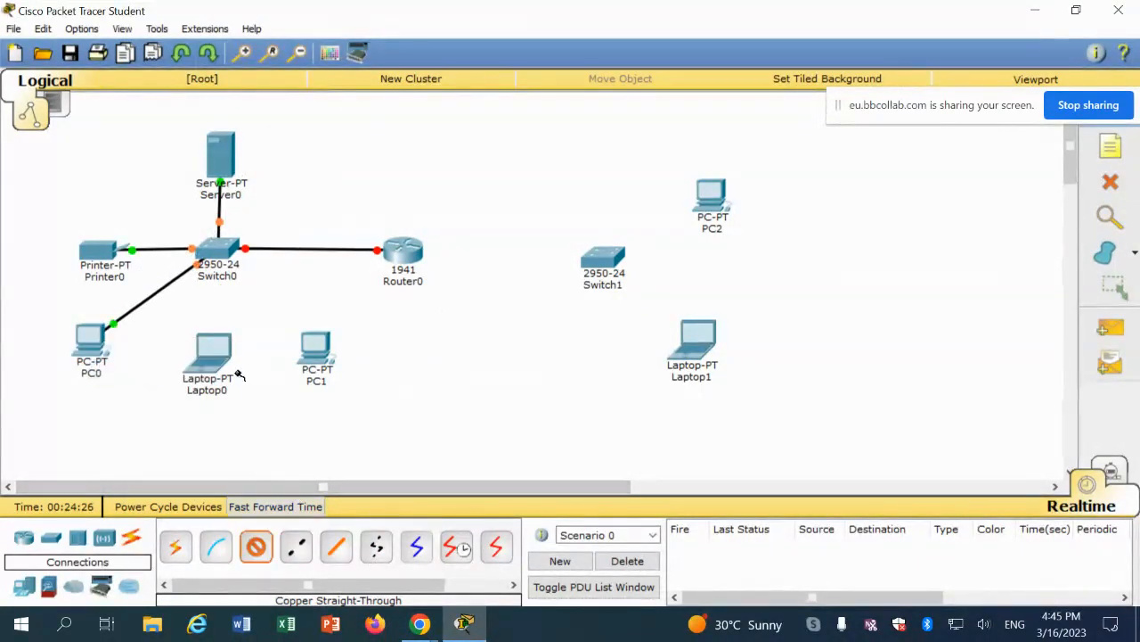
# Connect Switch0 FastEthernet0/5 to Laptop0 FastEthernet0 with a copper straight-through cable.
pyautogui.click(219, 248)
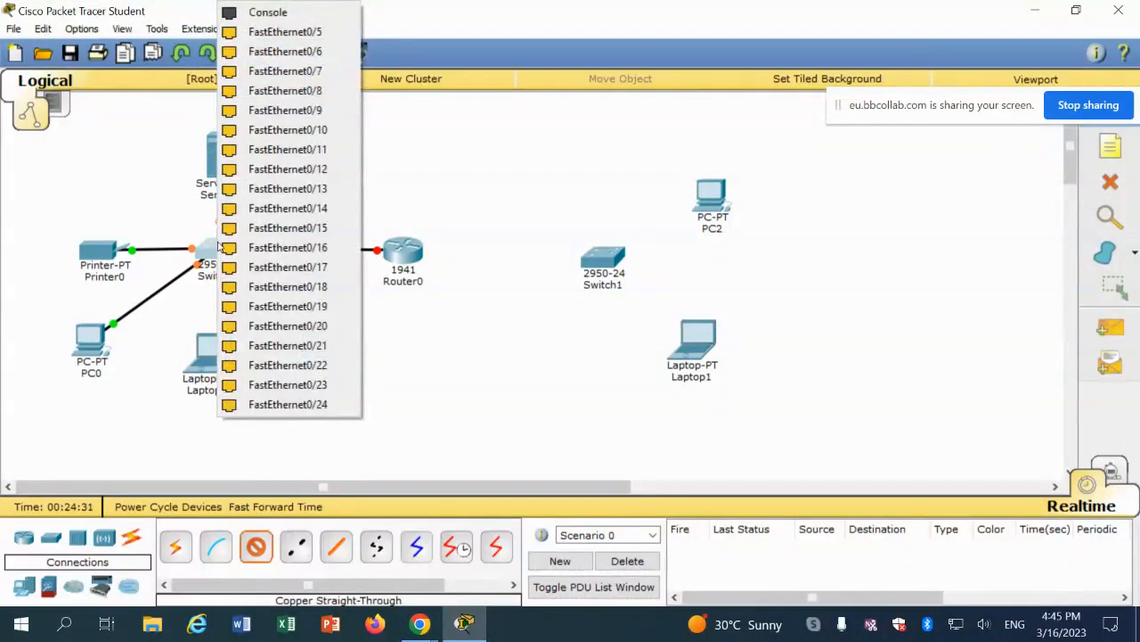
pyautogui.click(285, 31)
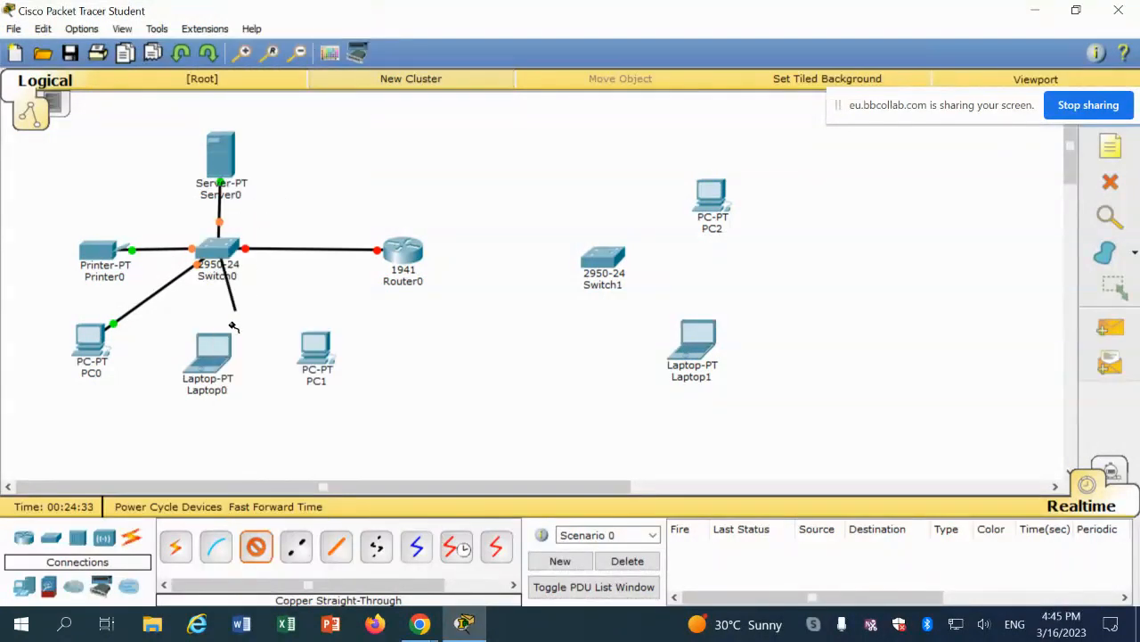
pyautogui.click(214, 349)
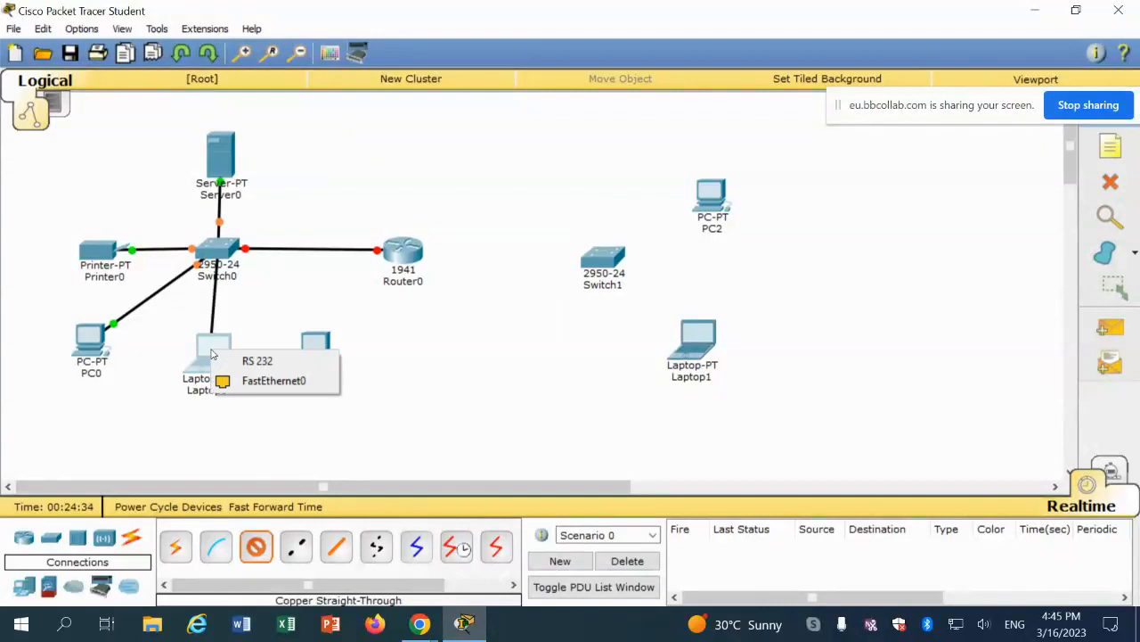
pyautogui.click(265, 381)
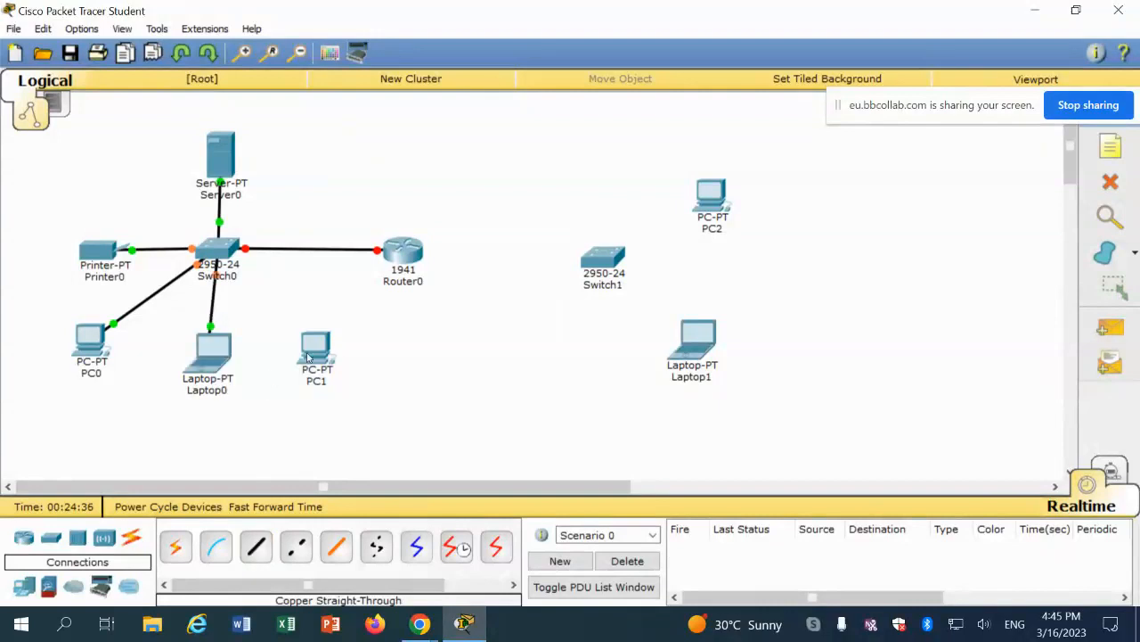
# Connect Switch0 FastEthernet0/6 to PC1 with a copper straight-through cable.
pyautogui.click(225, 254)
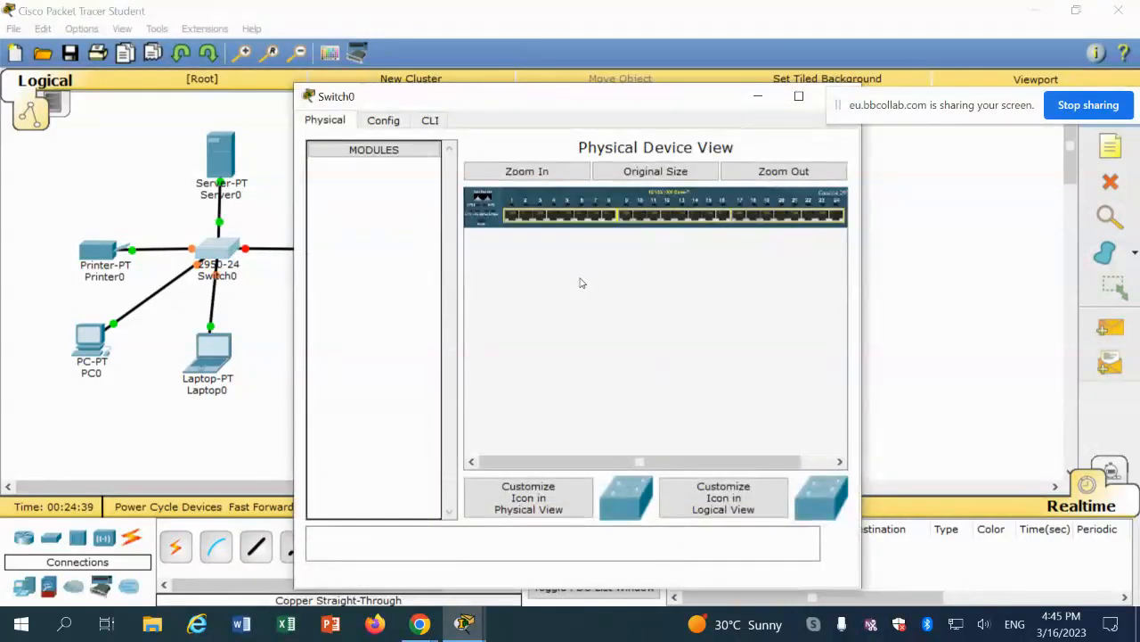
pyautogui.click(133, 431)
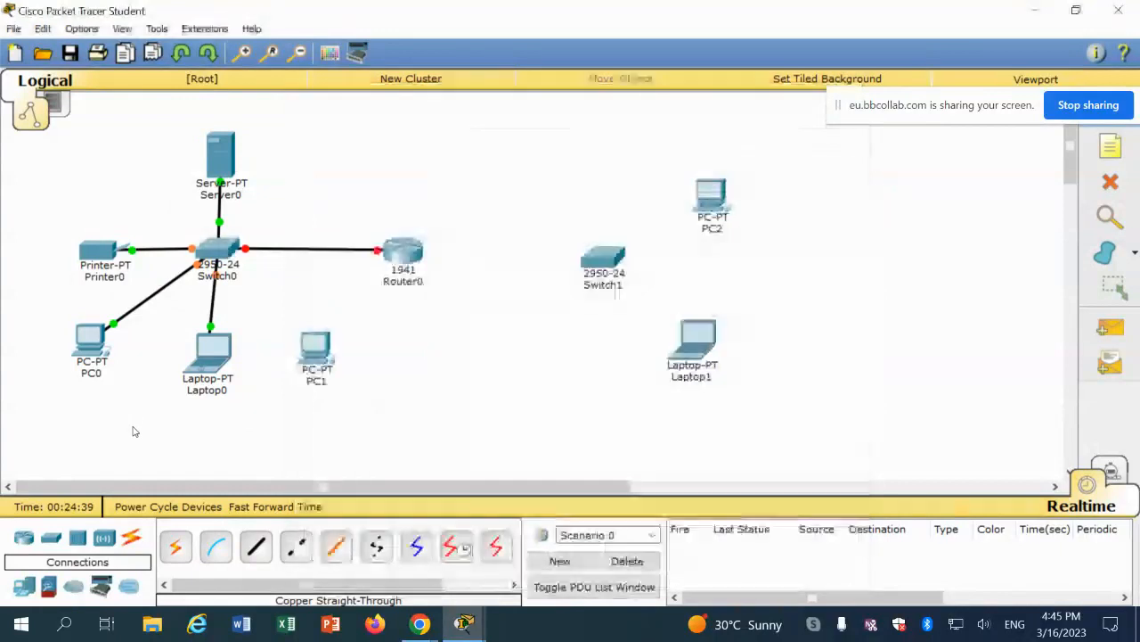
pyautogui.click(261, 551)
pyautogui.click(214, 253)
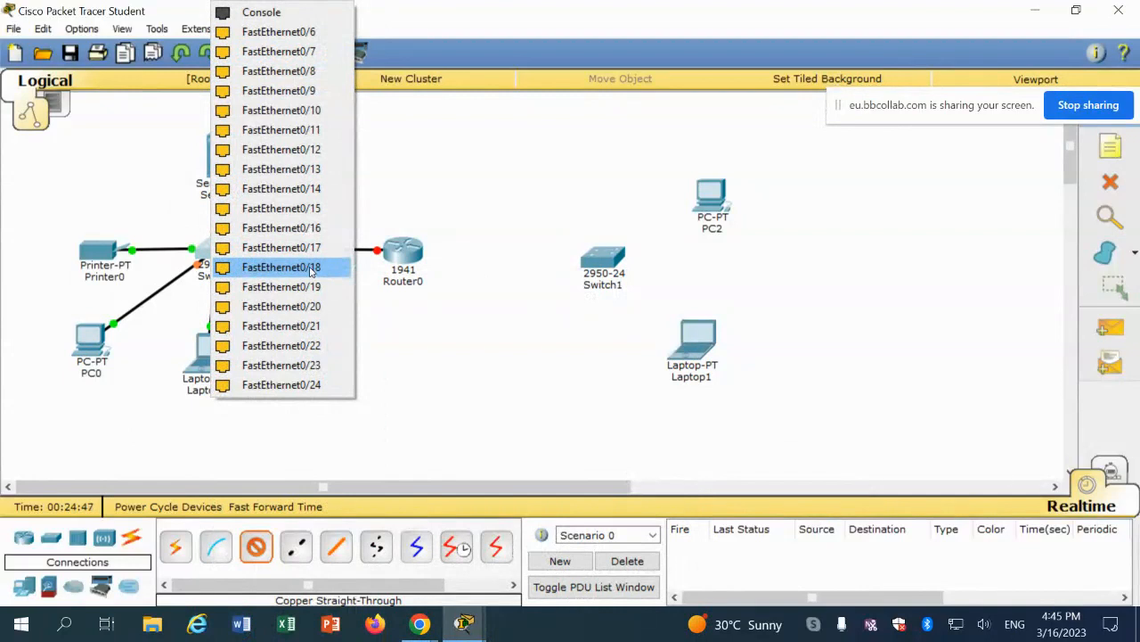
pyautogui.click(288, 36)
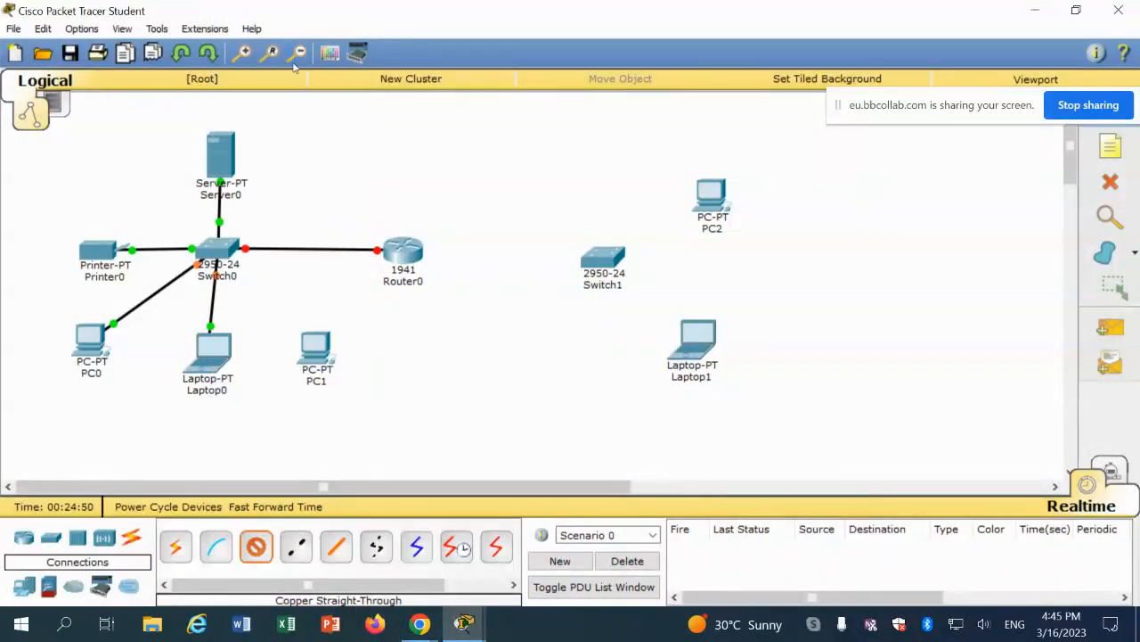
pyautogui.click(321, 346)
pyautogui.click(378, 378)
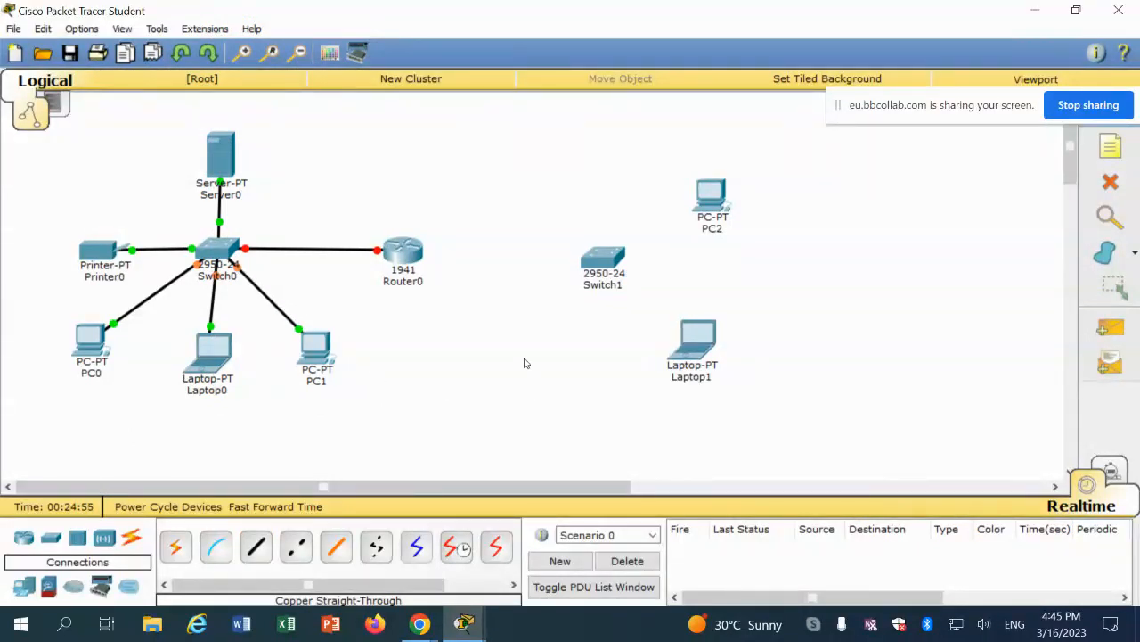
# Connect Router0 to Switch1 FastEthernet0/5 with a copper straight-through cable.
pyautogui.click(256, 545)
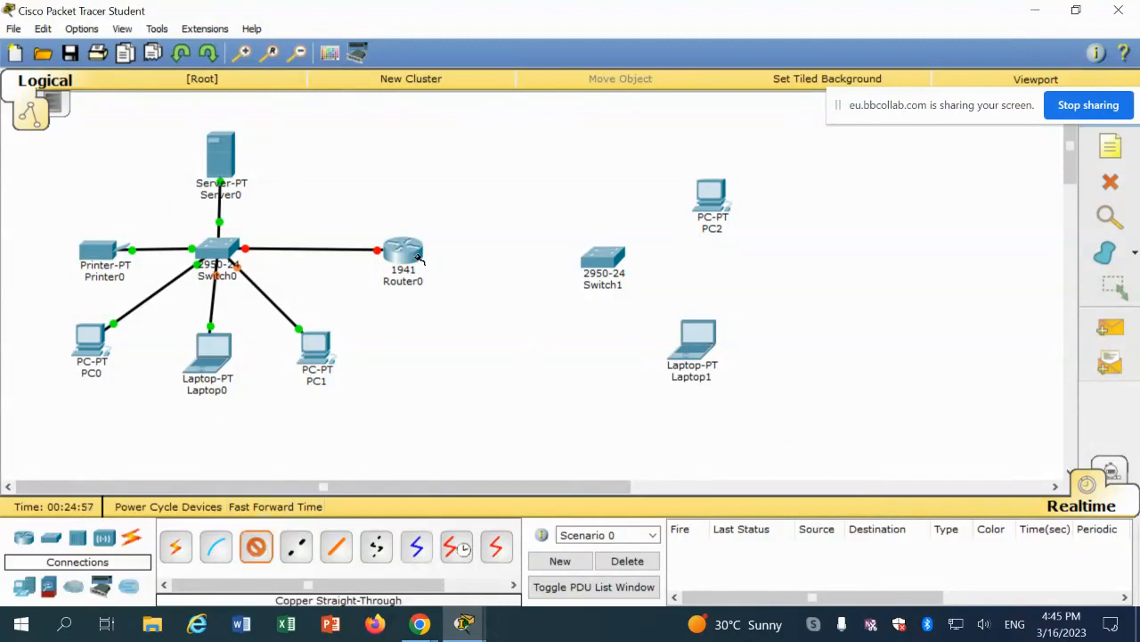
pyautogui.click(406, 252)
pyautogui.click(481, 300)
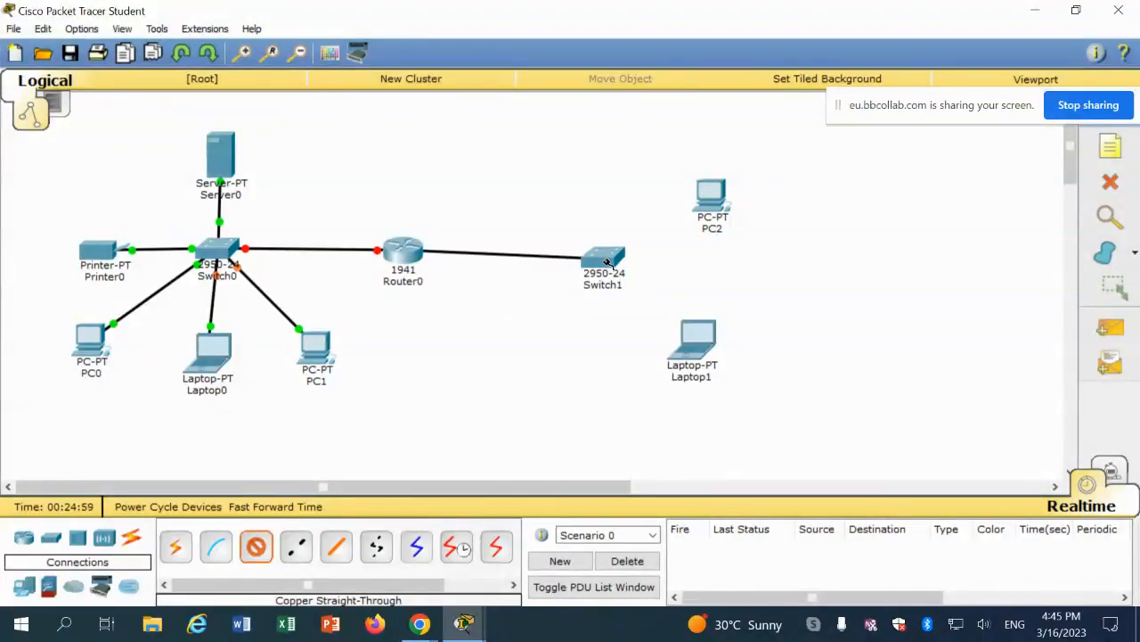
pyautogui.click(604, 261)
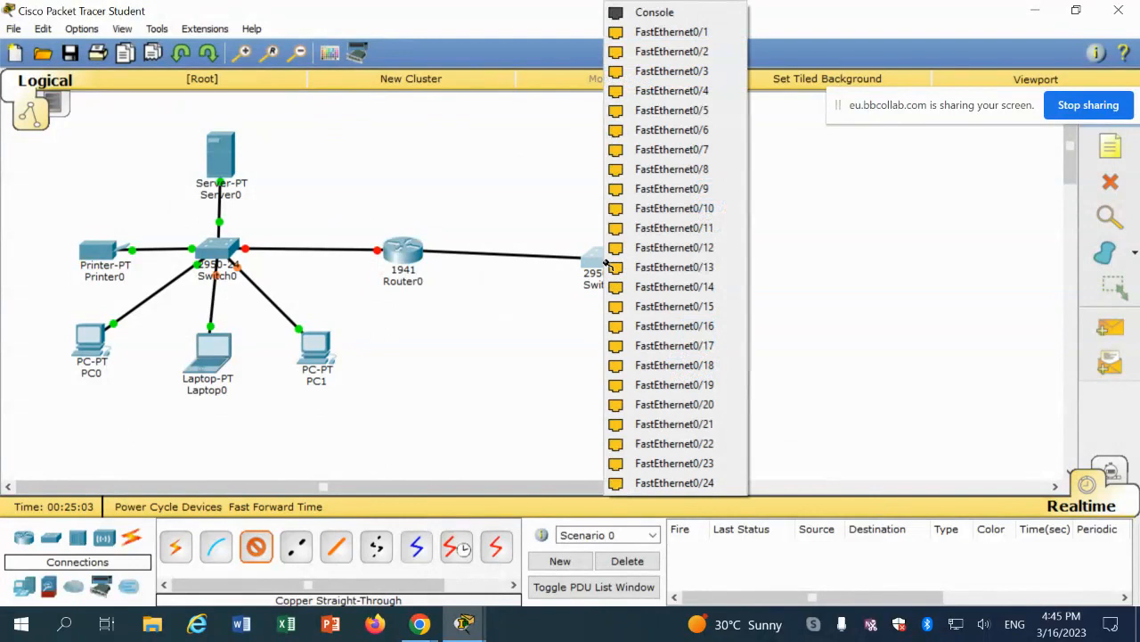
pyautogui.click(682, 109)
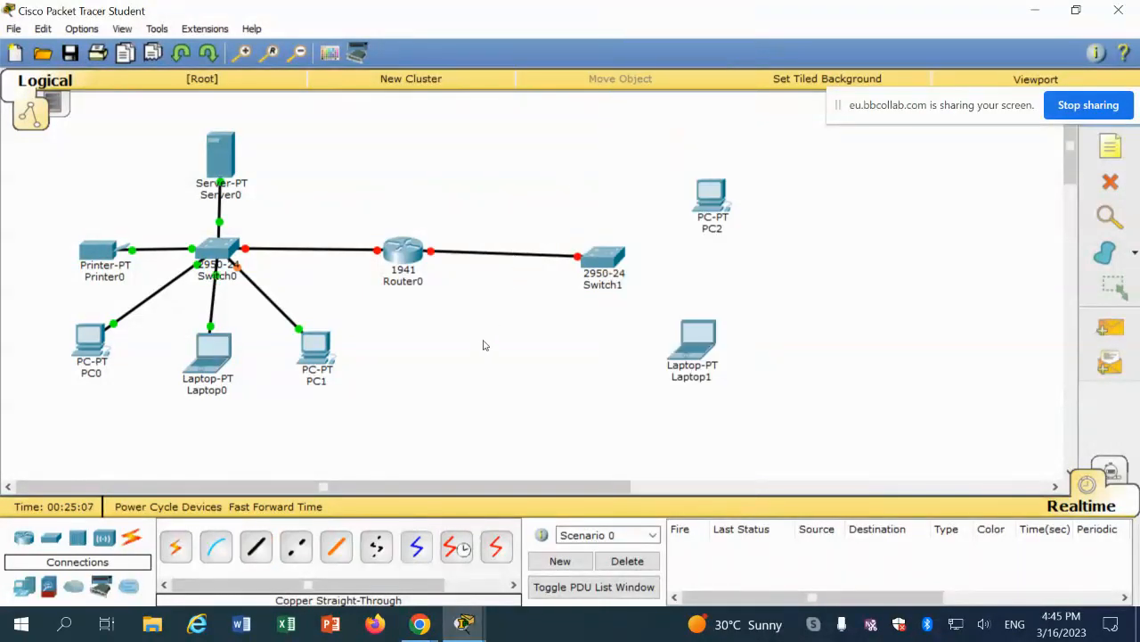
# Connect Switch1 FastEthernet0/1 to PC2 FastEthernet0 with a copper straight-through cable.
pyautogui.click(256, 546)
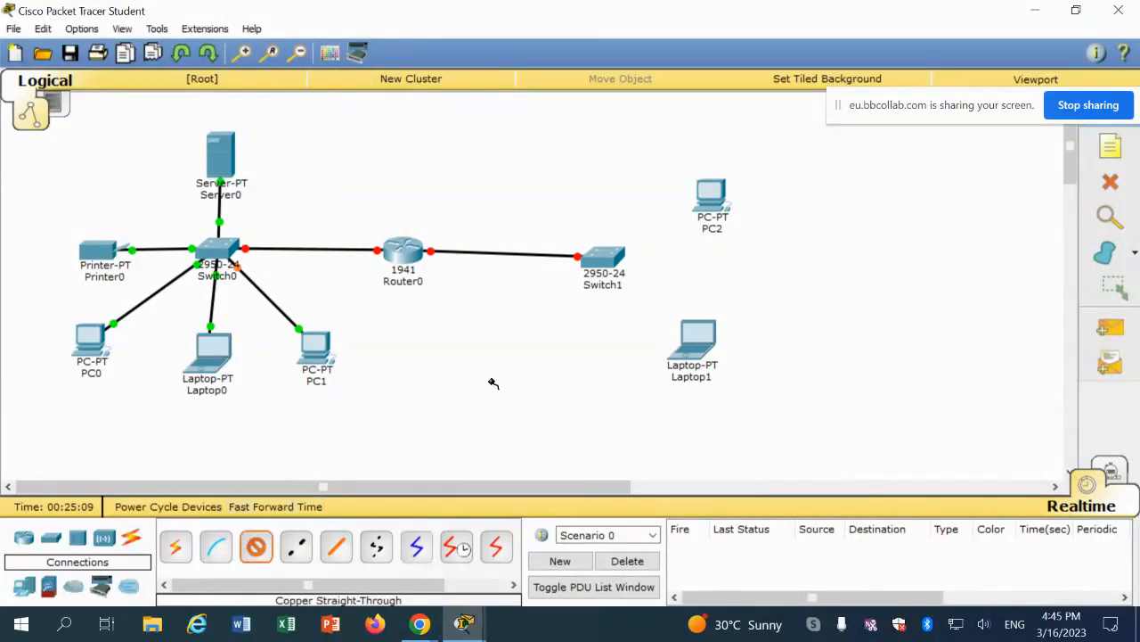
pyautogui.click(615, 258)
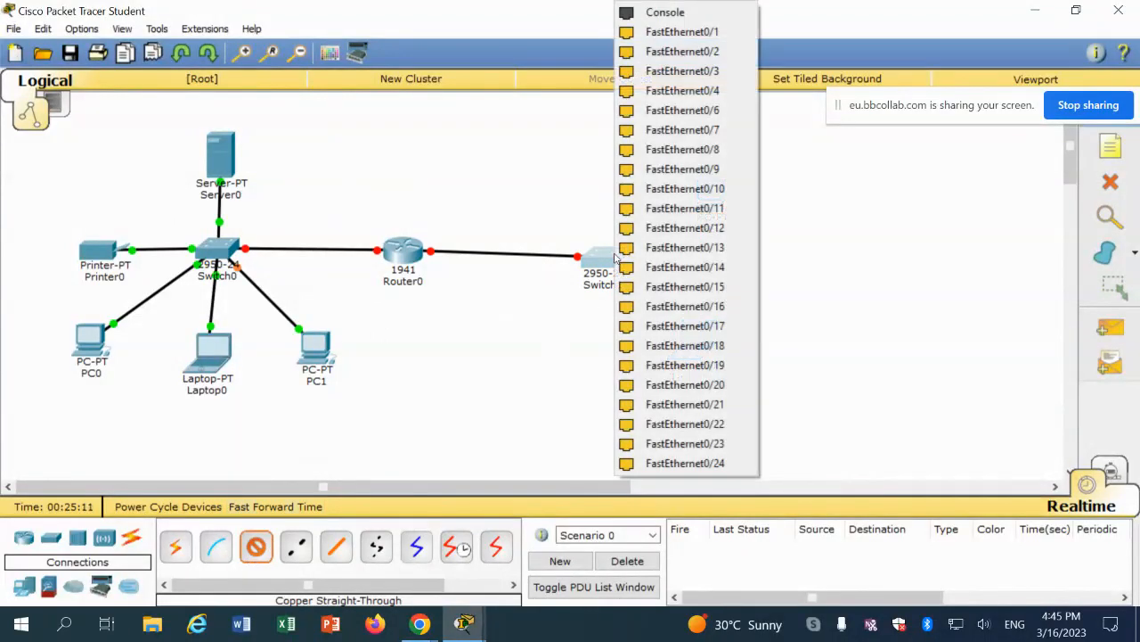
pyautogui.click(682, 31)
pyautogui.click(716, 192)
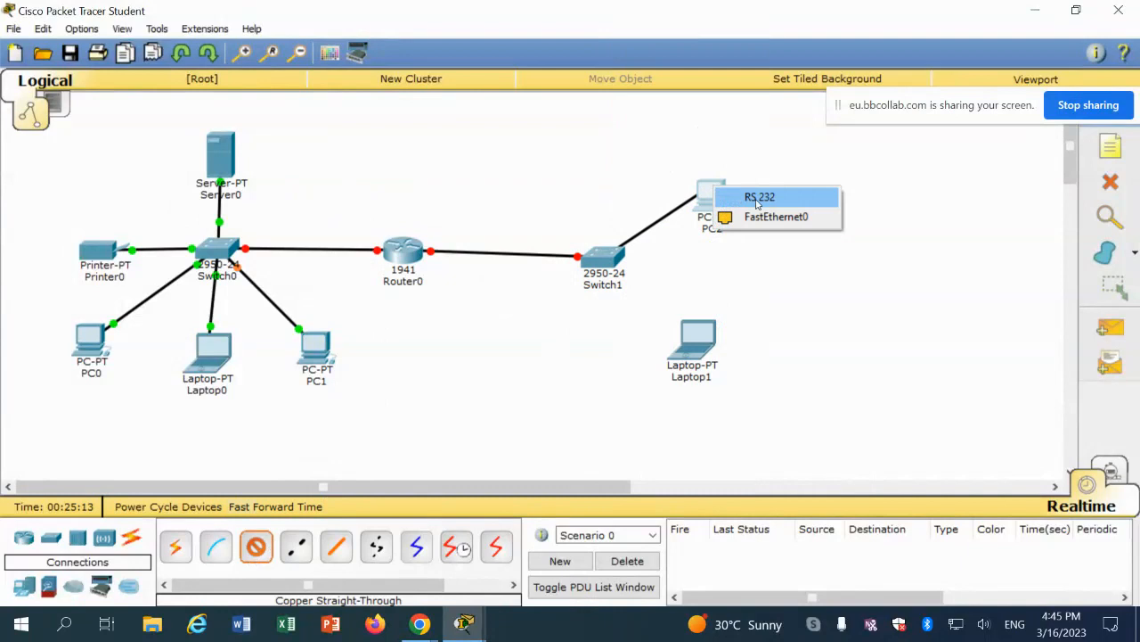
pyautogui.click(757, 217)
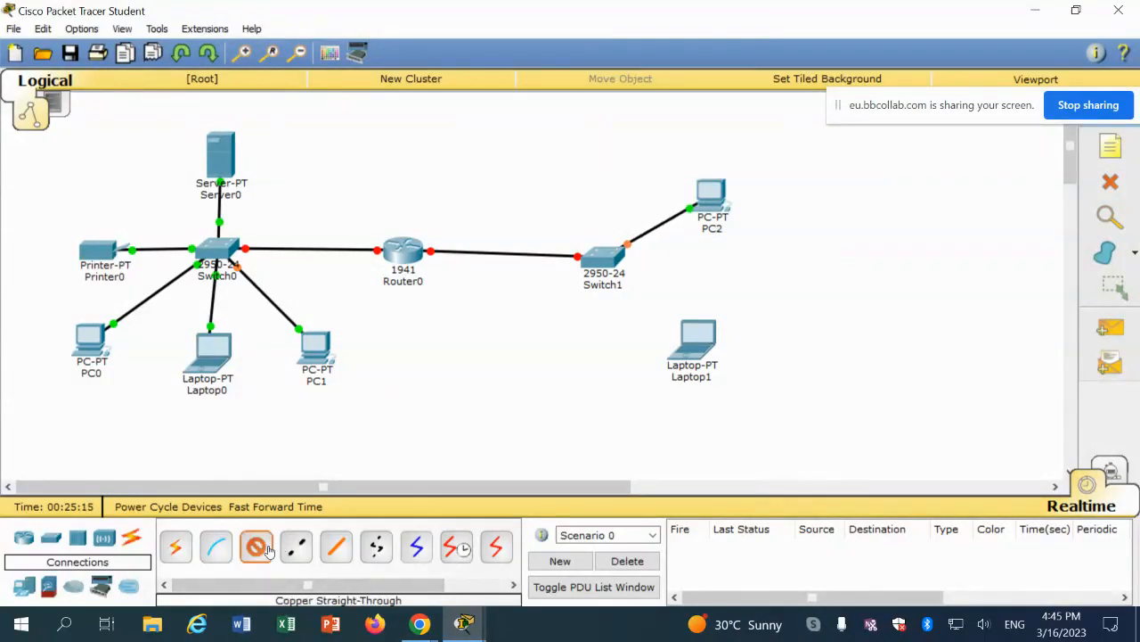
# Connect Switch1 FastEthernet0/2 to Laptop1 FastEthernet0 with a copper straight-through cable.
pyautogui.click(601, 258)
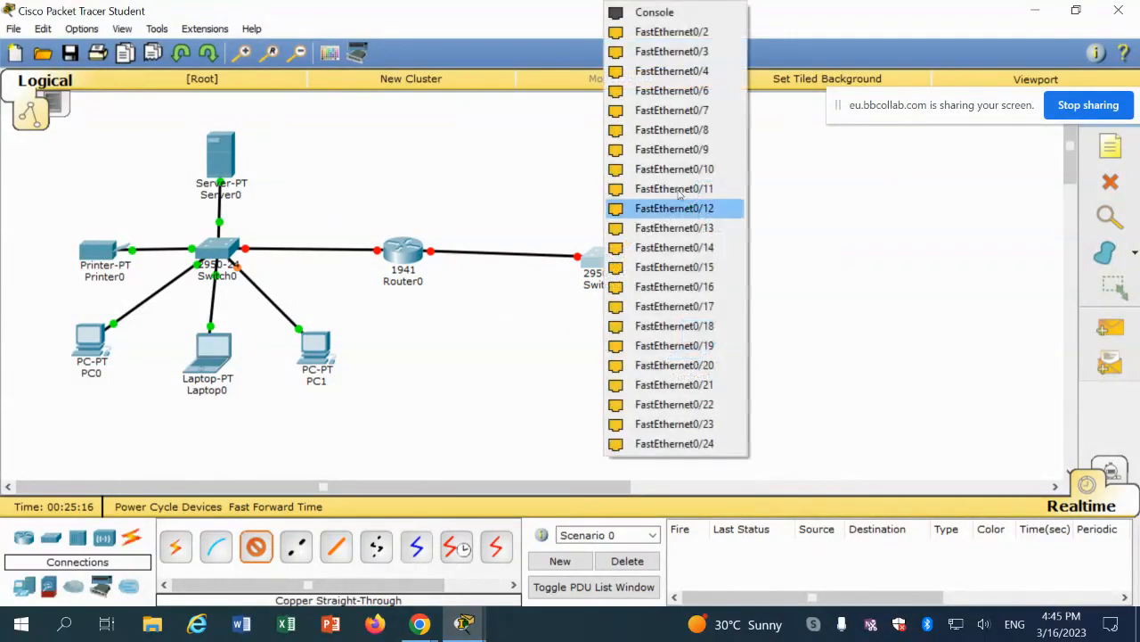
pyautogui.click(694, 35)
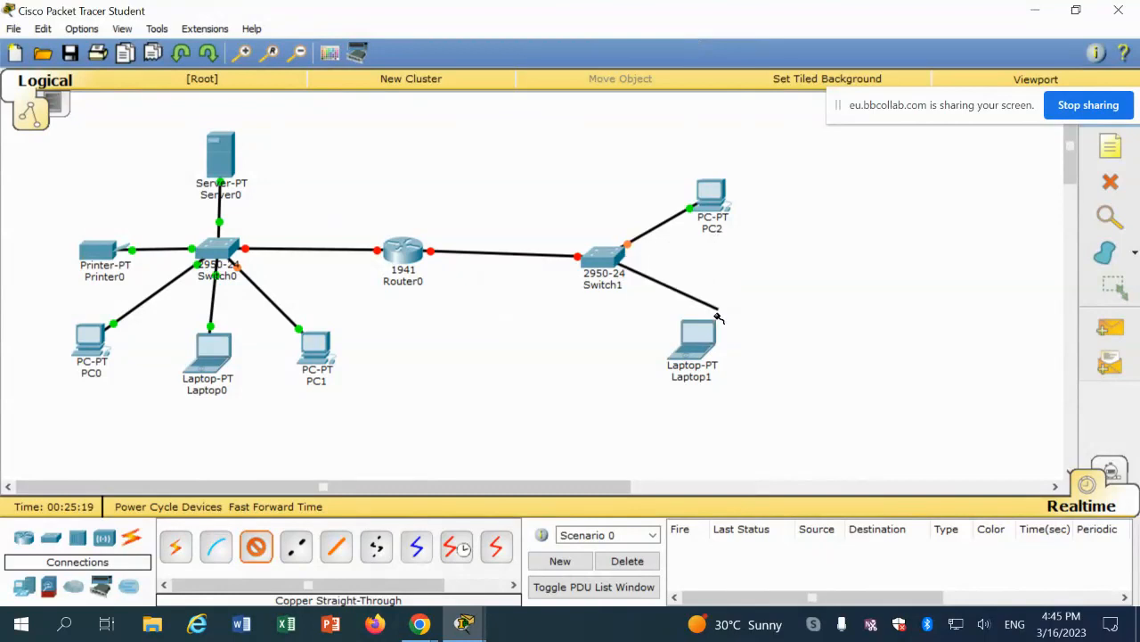
pyautogui.click(710, 342)
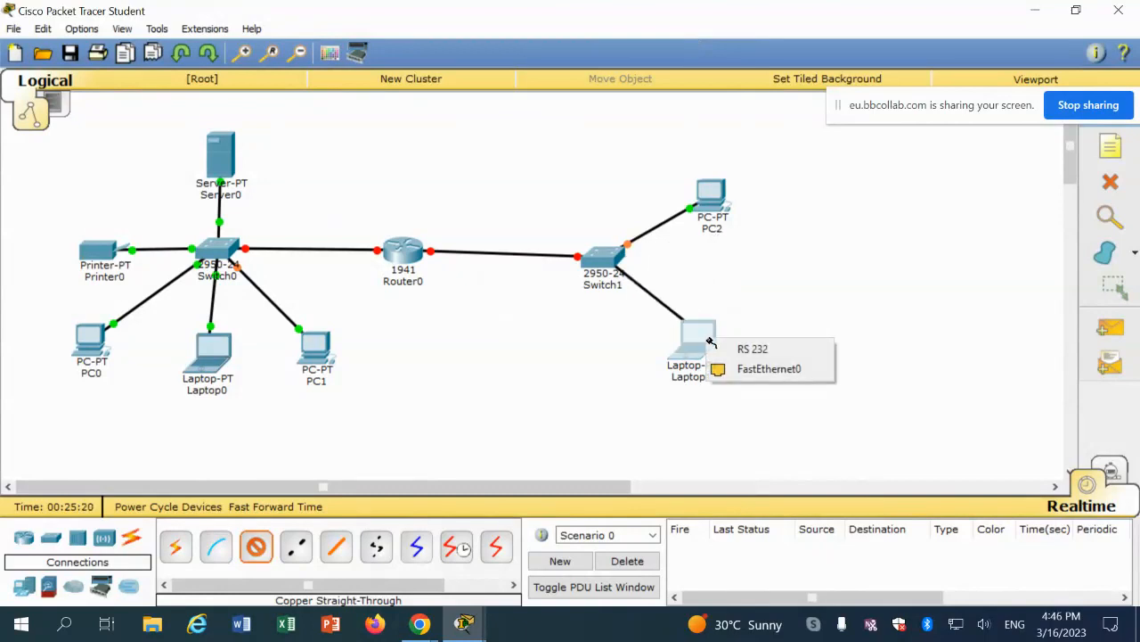
pyautogui.click(744, 367)
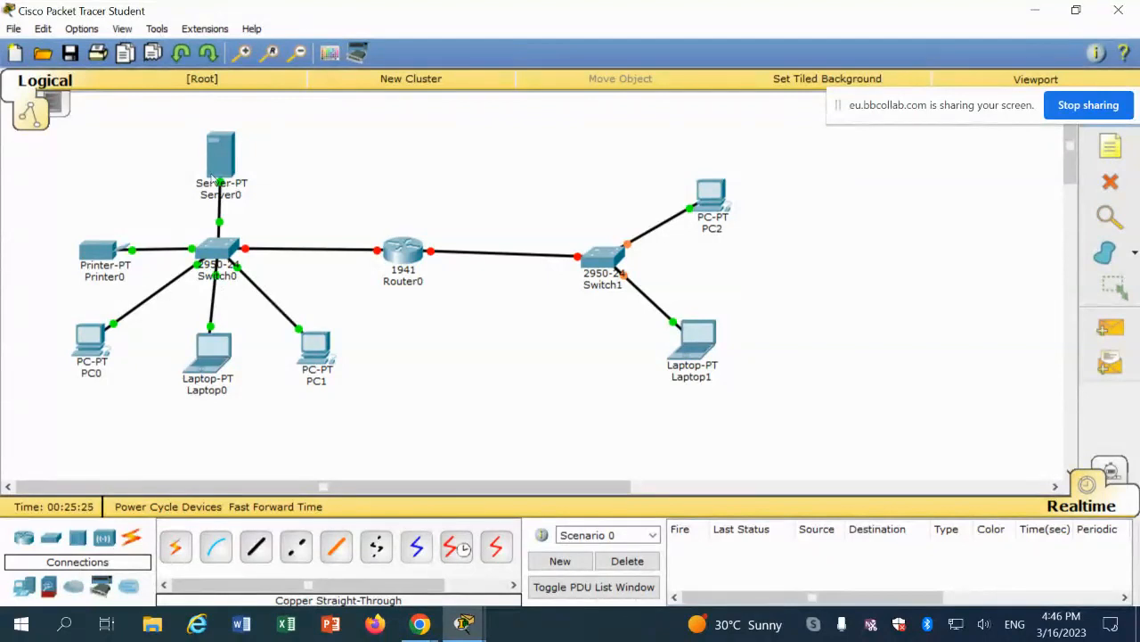
# Rename Server0 as DHCP SERVER on the topology.
pyautogui.moveTo(214, 190)
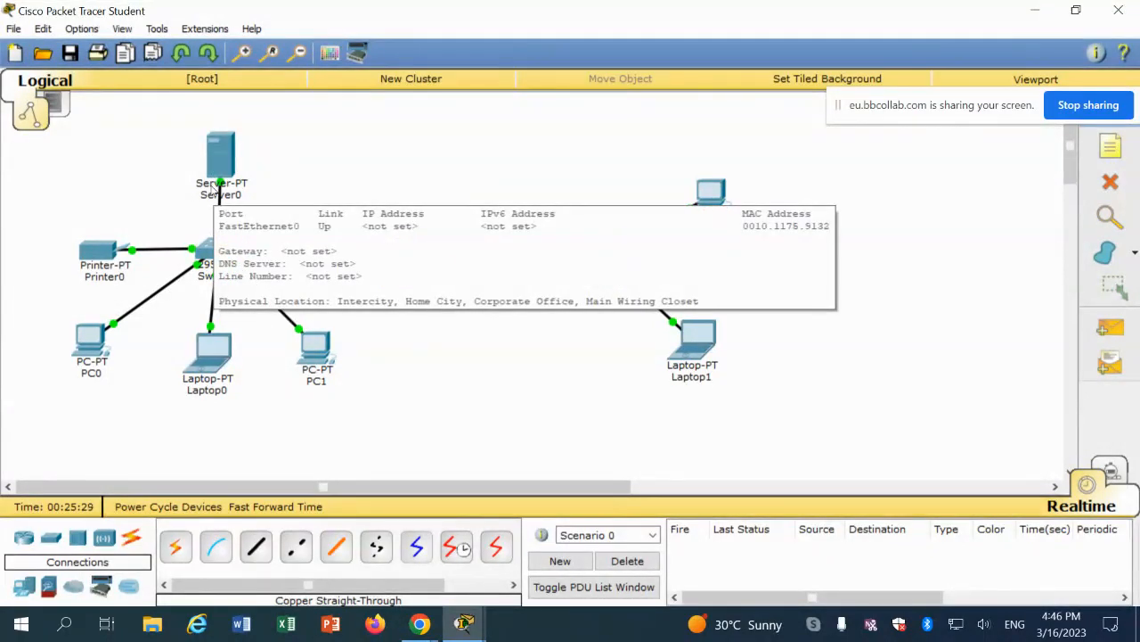
pyautogui.click(218, 194)
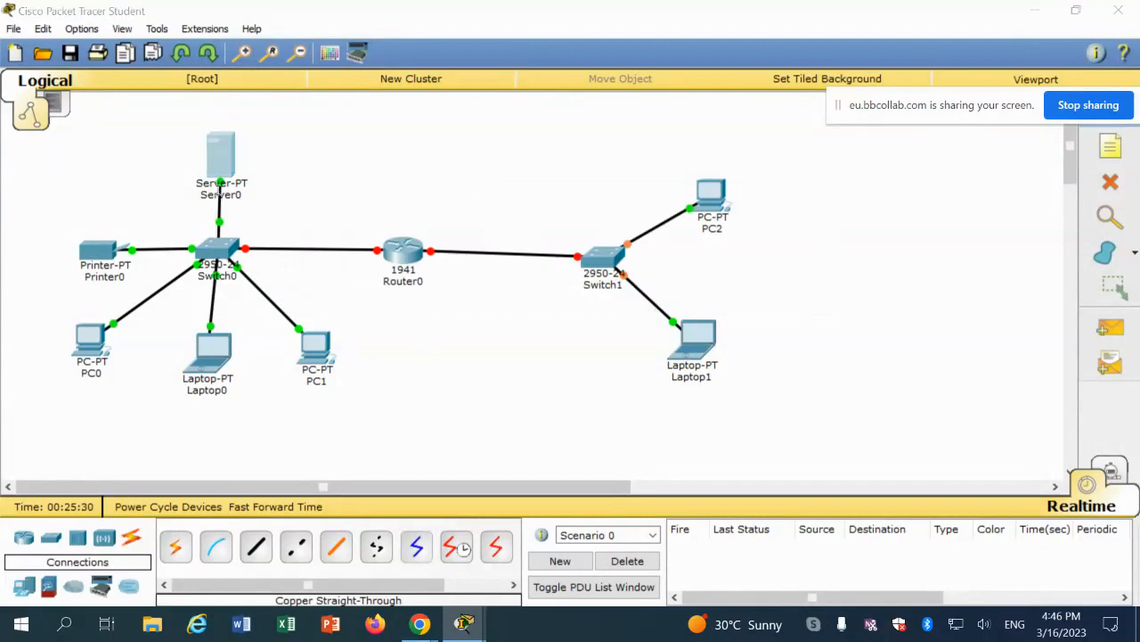
pyautogui.moveTo(247, 199); pyautogui.dragTo(202, 200)
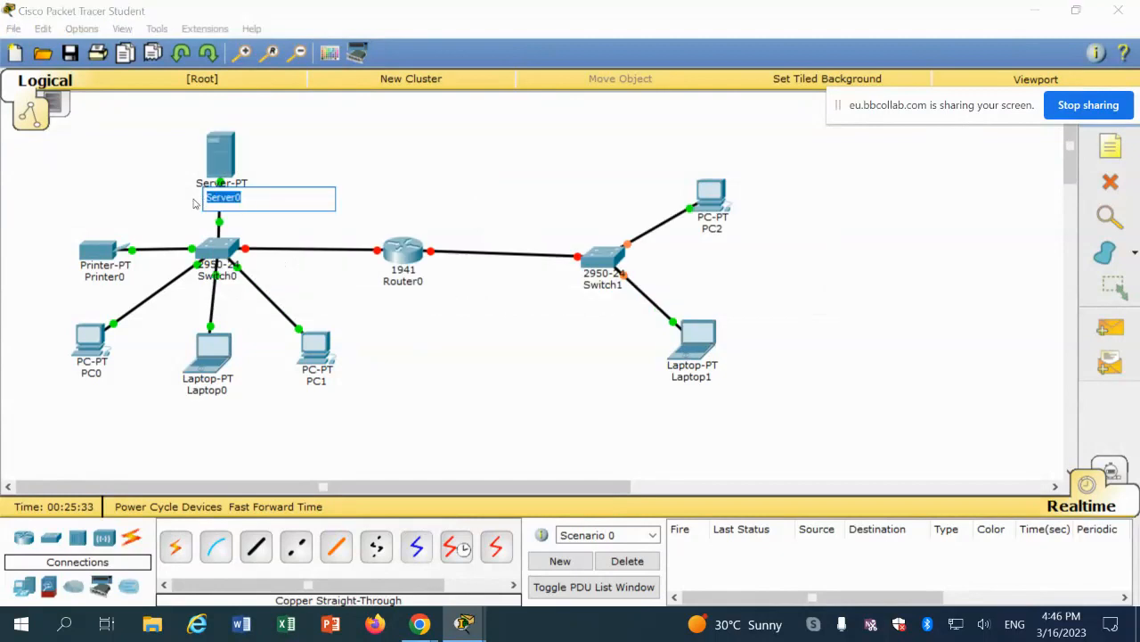
pyautogui.write('DHCP SERVER')
pyautogui.click(306, 148)
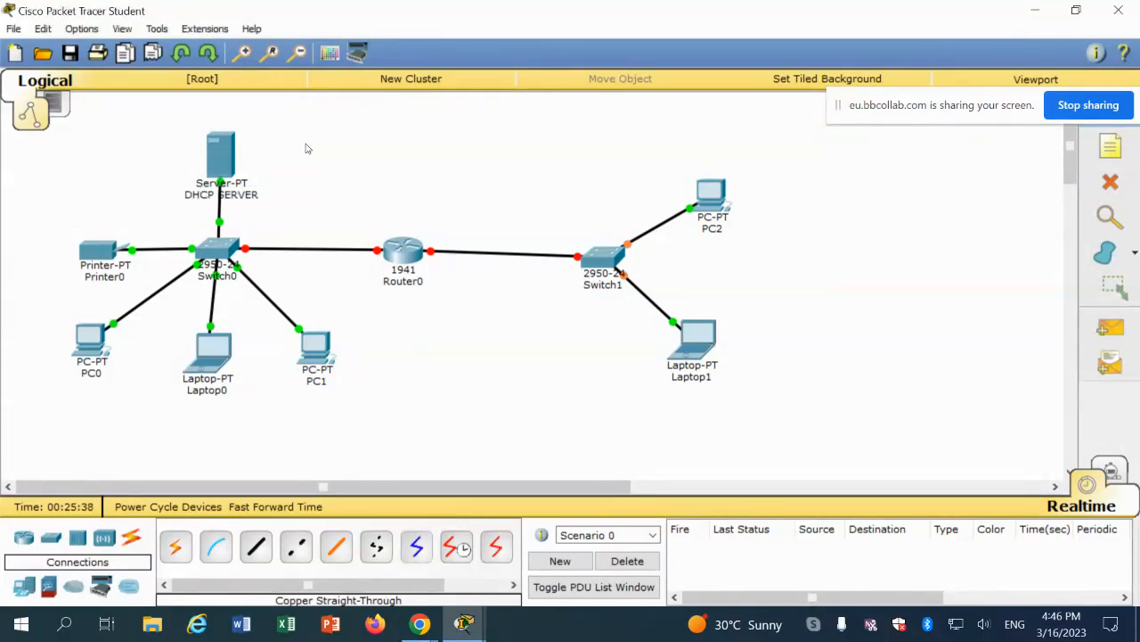
# Examine the display name in the DHCP SERVER's global configuration settings and close its window.
pyautogui.click(223, 158)
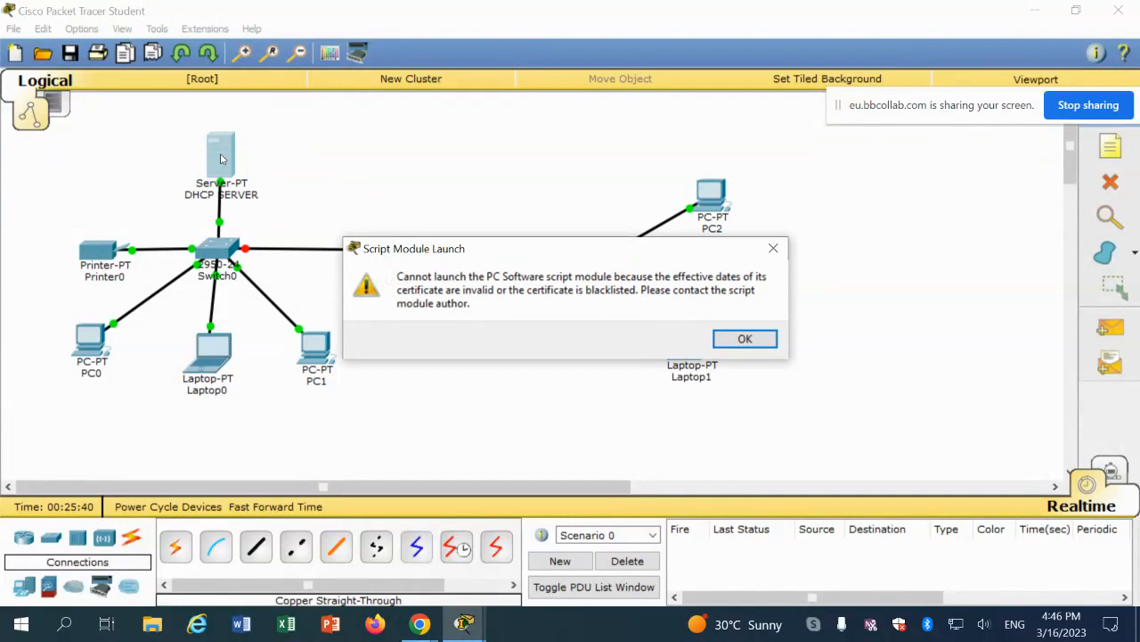
pyautogui.click(745, 338)
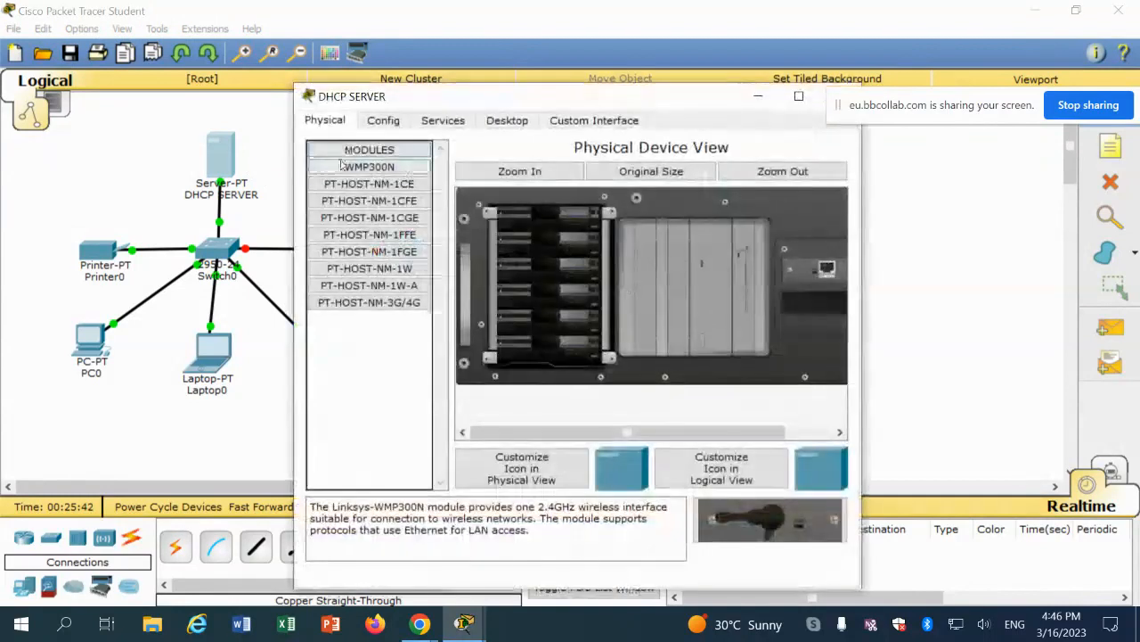
pyautogui.click(395, 123)
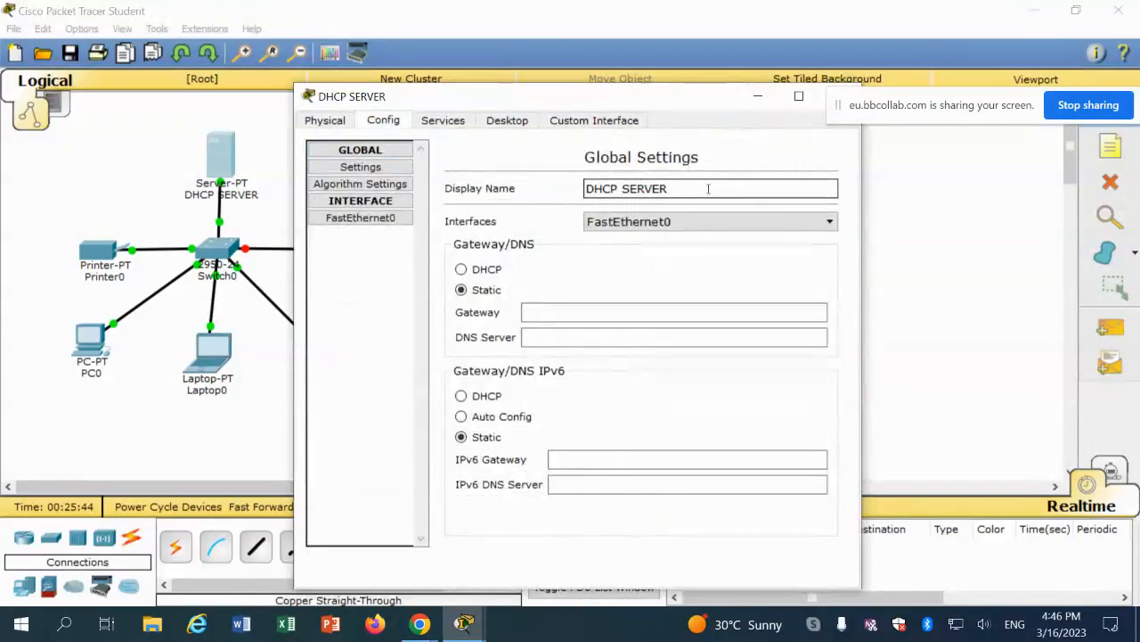
pyautogui.moveTo(707, 188); pyautogui.dragTo(564, 191)
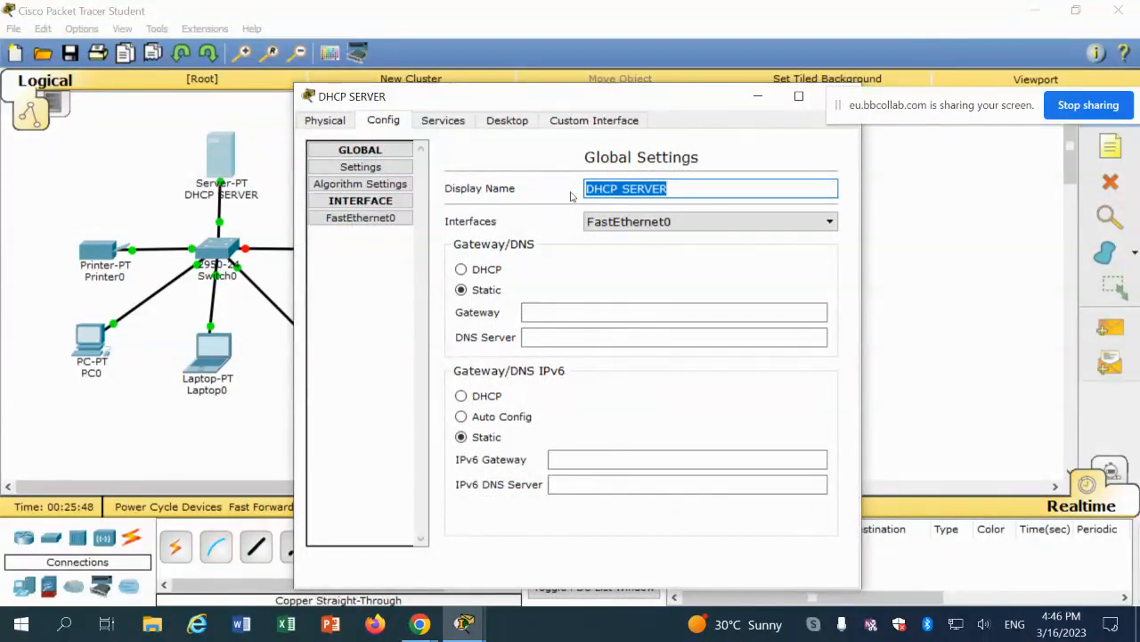
pyautogui.click(134, 161)
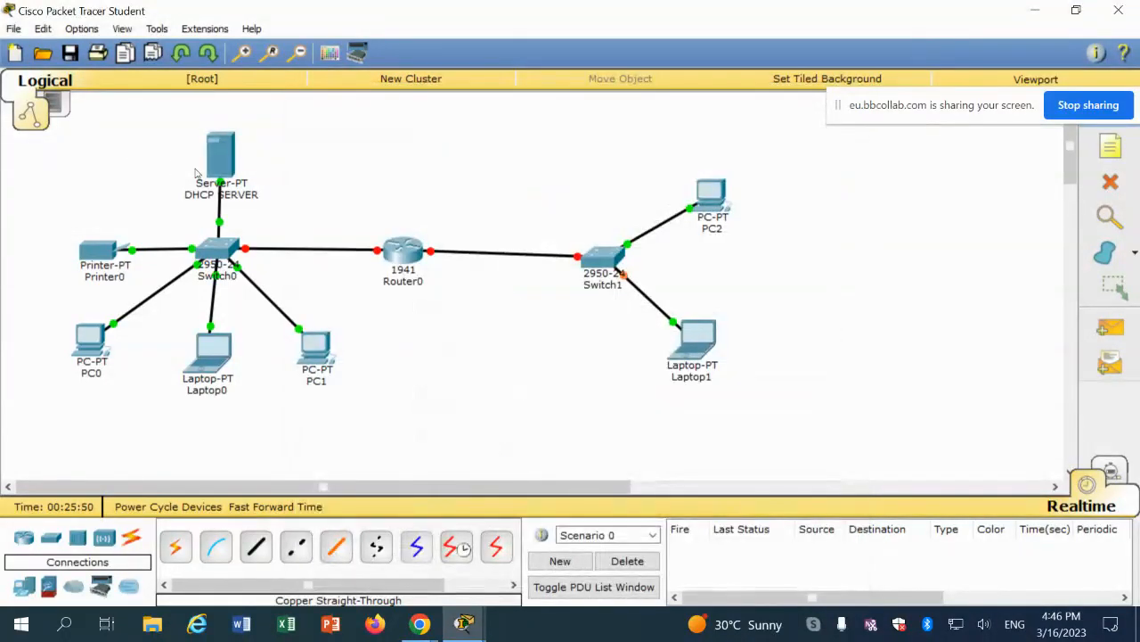
# Set Printer0's display name to "IP Settings Dynamic Printer D" in its global configuration settings.
pyautogui.moveTo(103, 277)
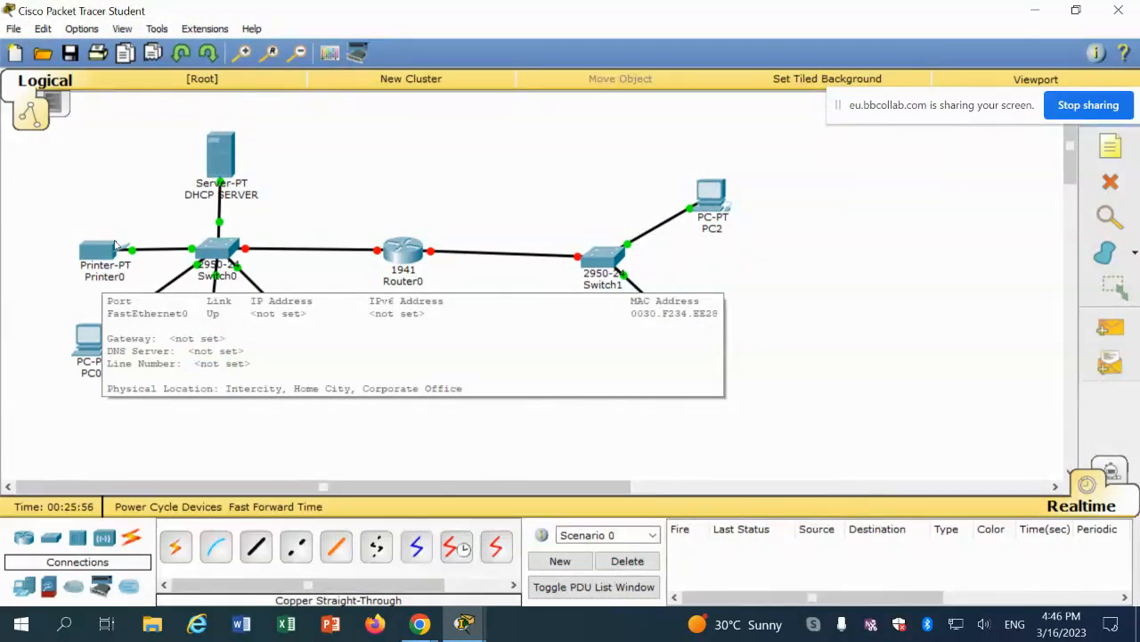
pyautogui.click(114, 247)
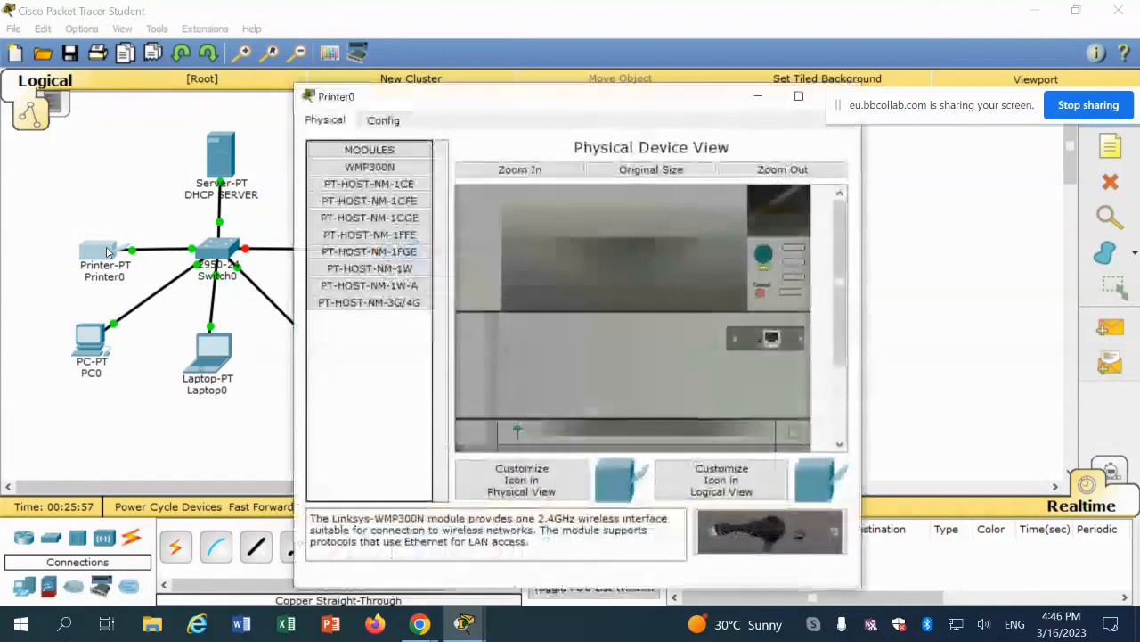
pyautogui.click(383, 119)
pyautogui.click(570, 175)
pyautogui.moveTo(570, 175); pyautogui.dragTo(506, 184)
pyautogui.write('IP')
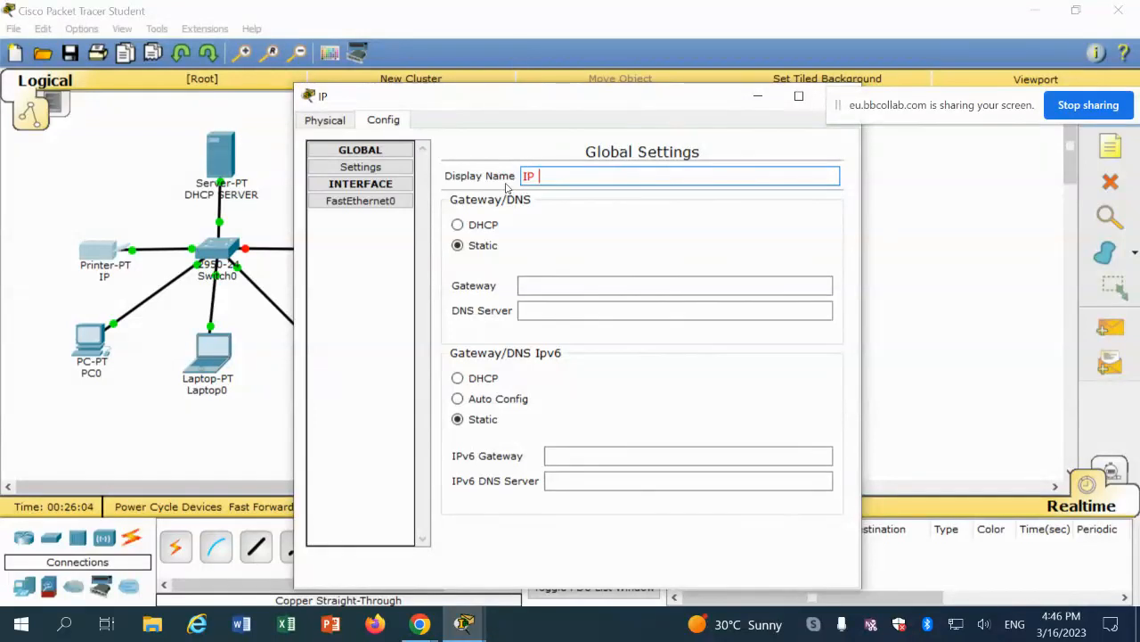
pyautogui.write(' Sett')
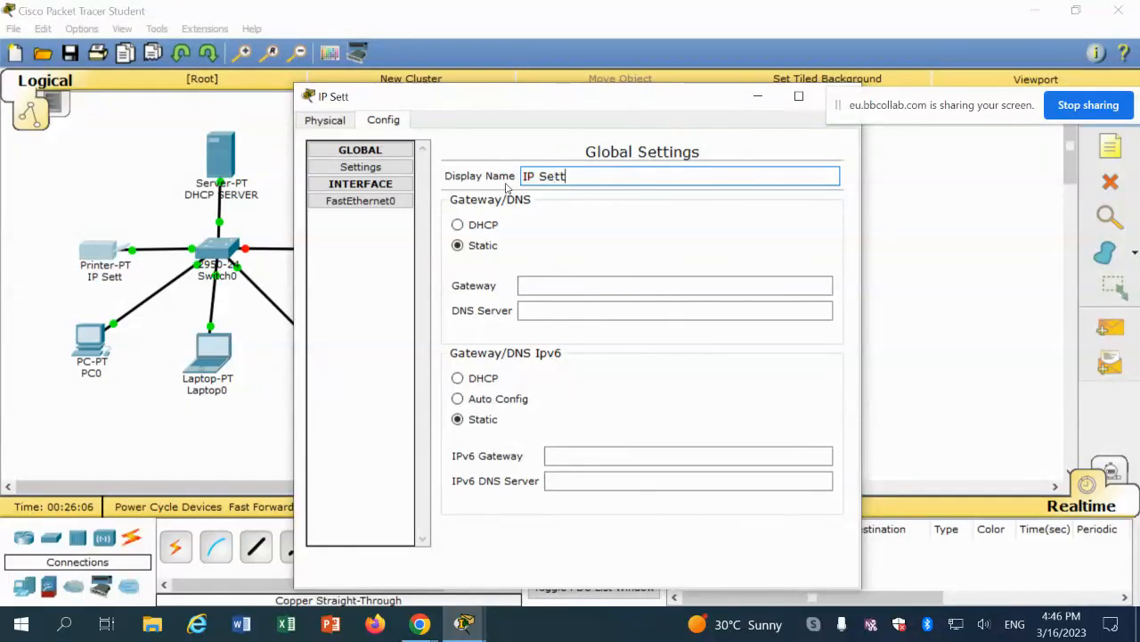
pyautogui.write('ings Dy')
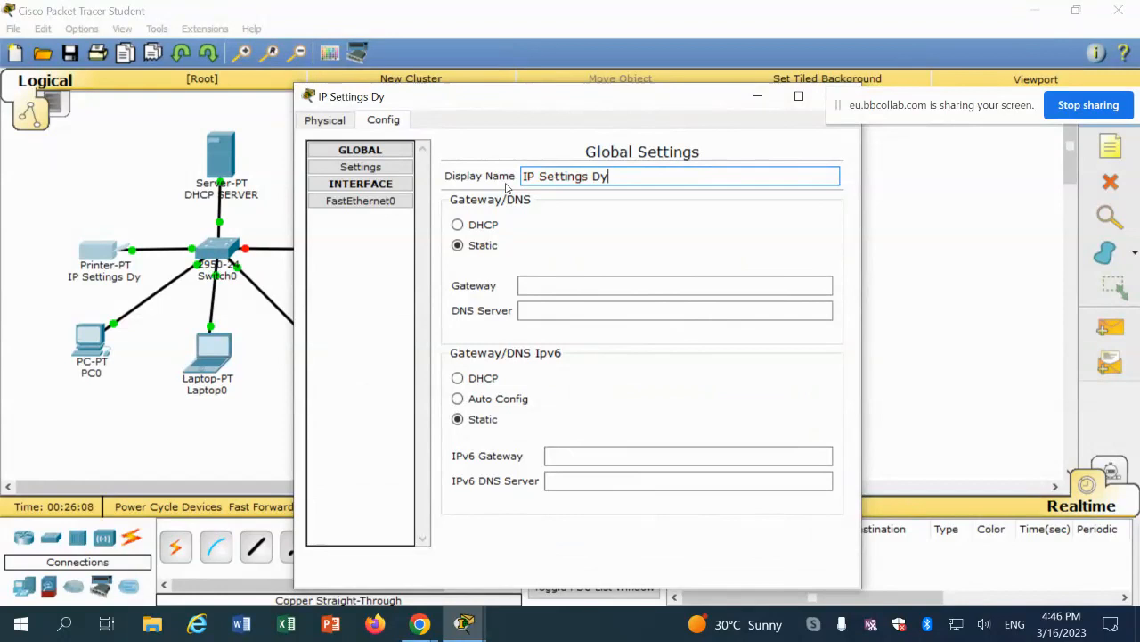
pyautogui.write('namic ')
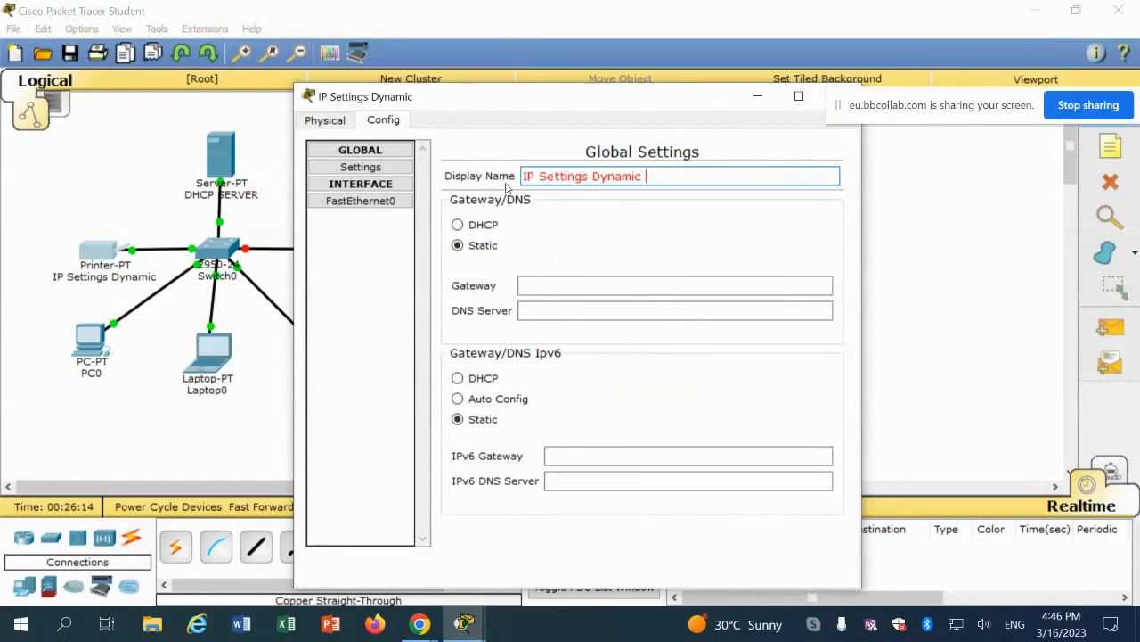
pyautogui.write('P')
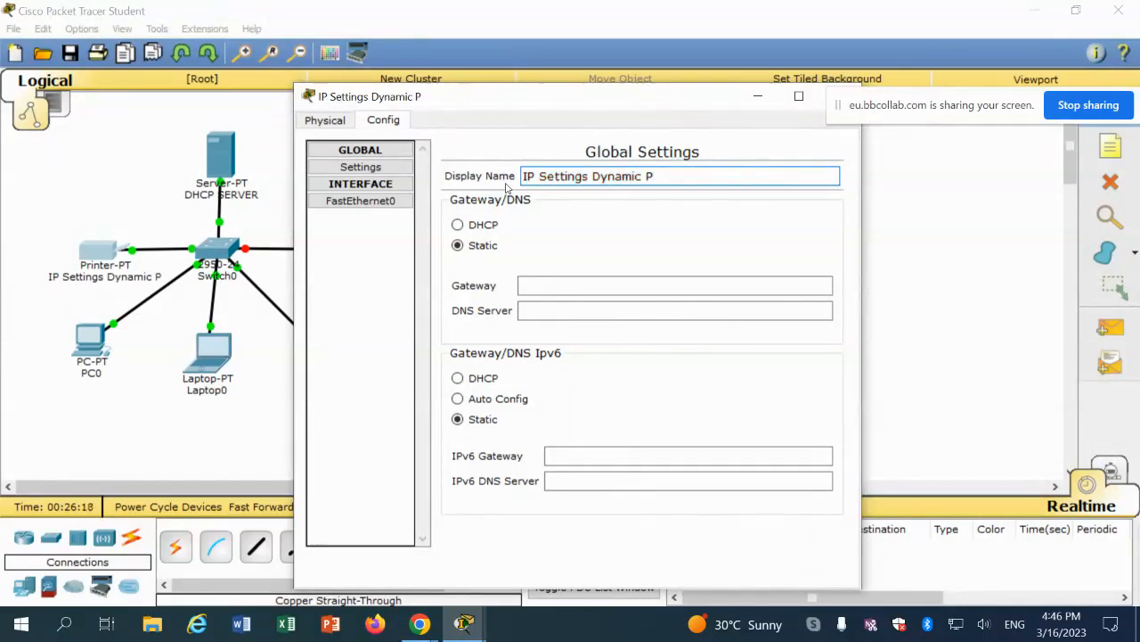
pyautogui.write('rinter D')
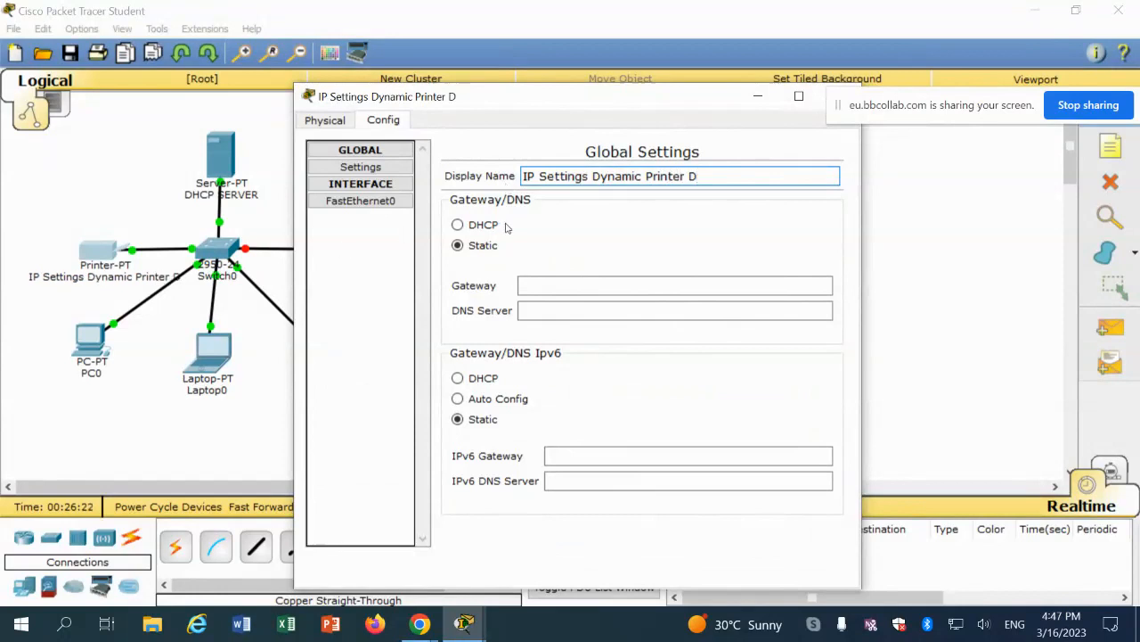
# Shorten the printer's display name to "Printer D" by removing "IP Settings Dynamic", and close its window.
pyautogui.moveTo(642, 177); pyautogui.dragTo(524, 178)
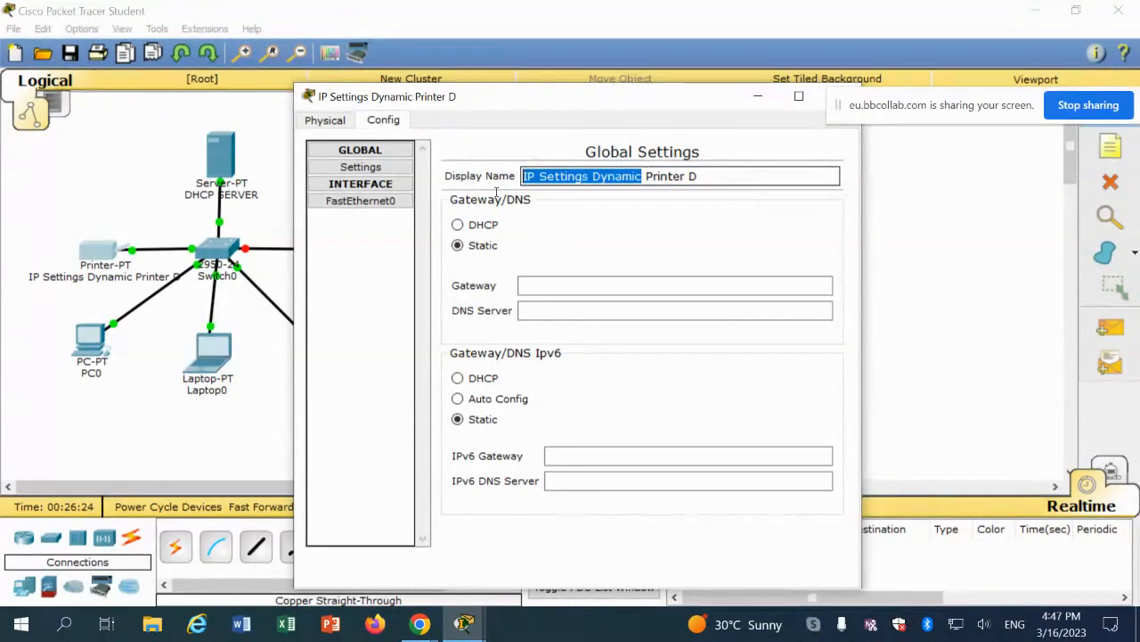
pyautogui.press('BackSpace')
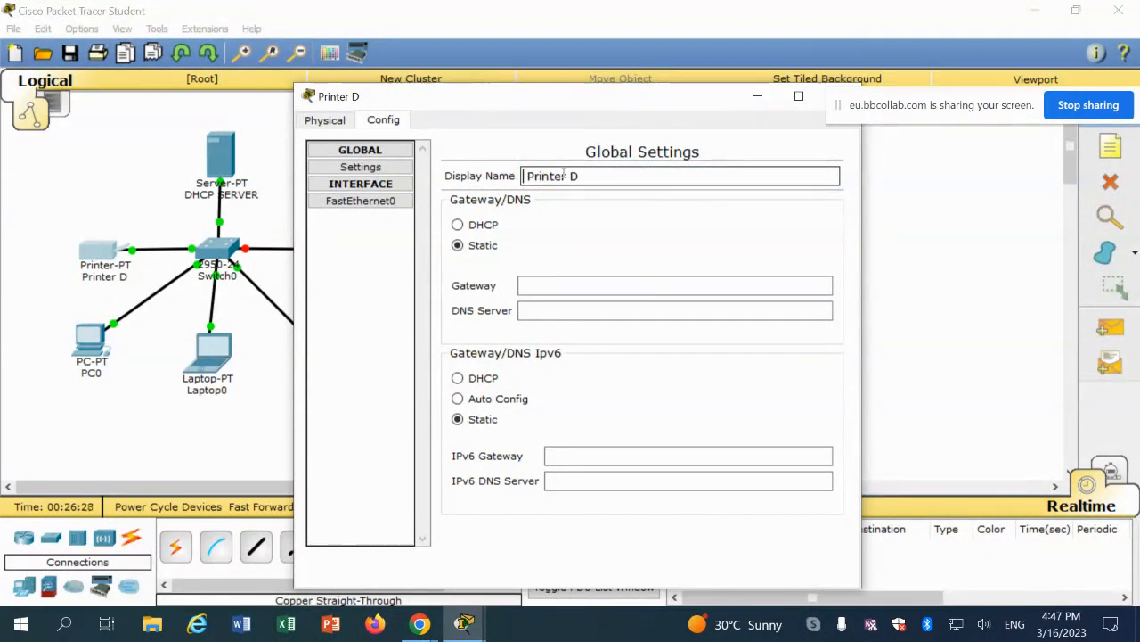
pyautogui.click(580, 286)
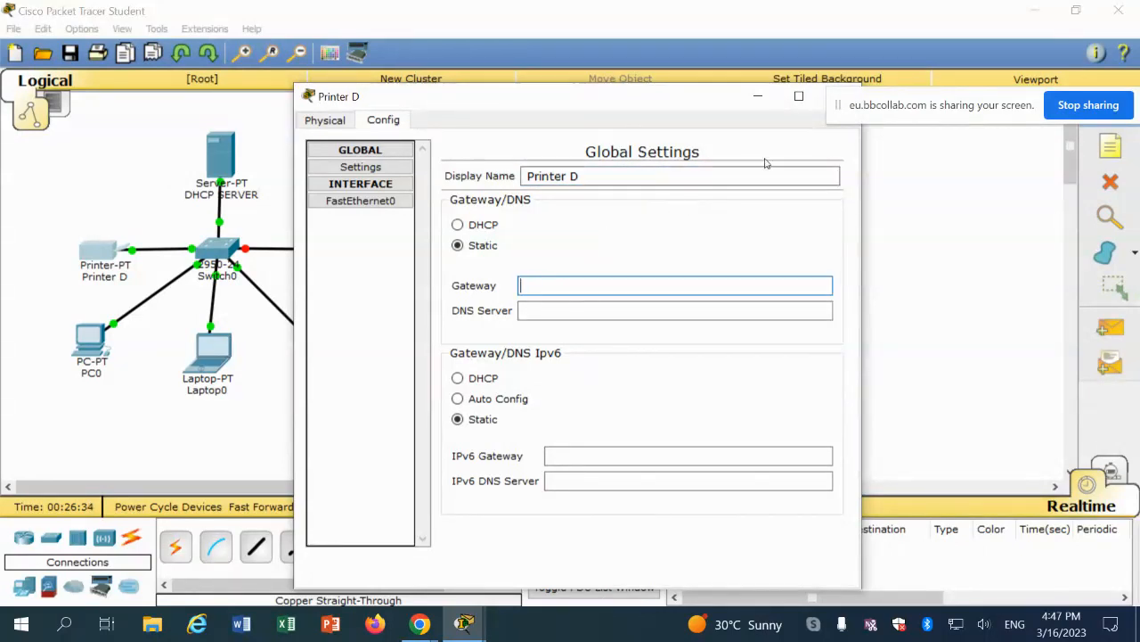
pyautogui.moveTo(707, 105); pyautogui.dragTo(678, 132)
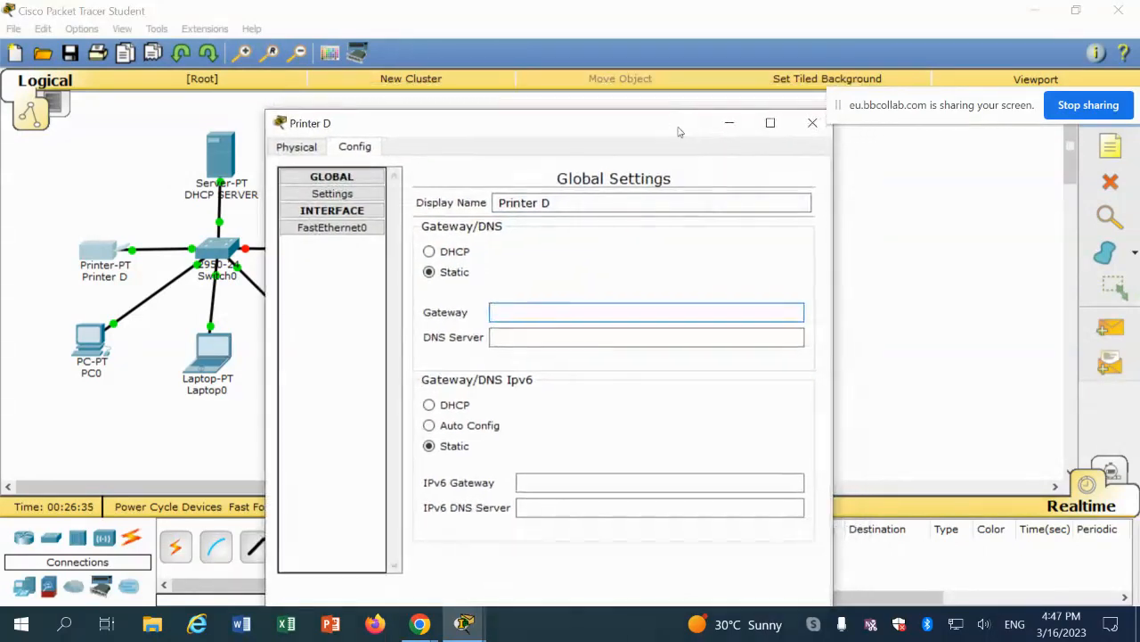
pyautogui.click(811, 123)
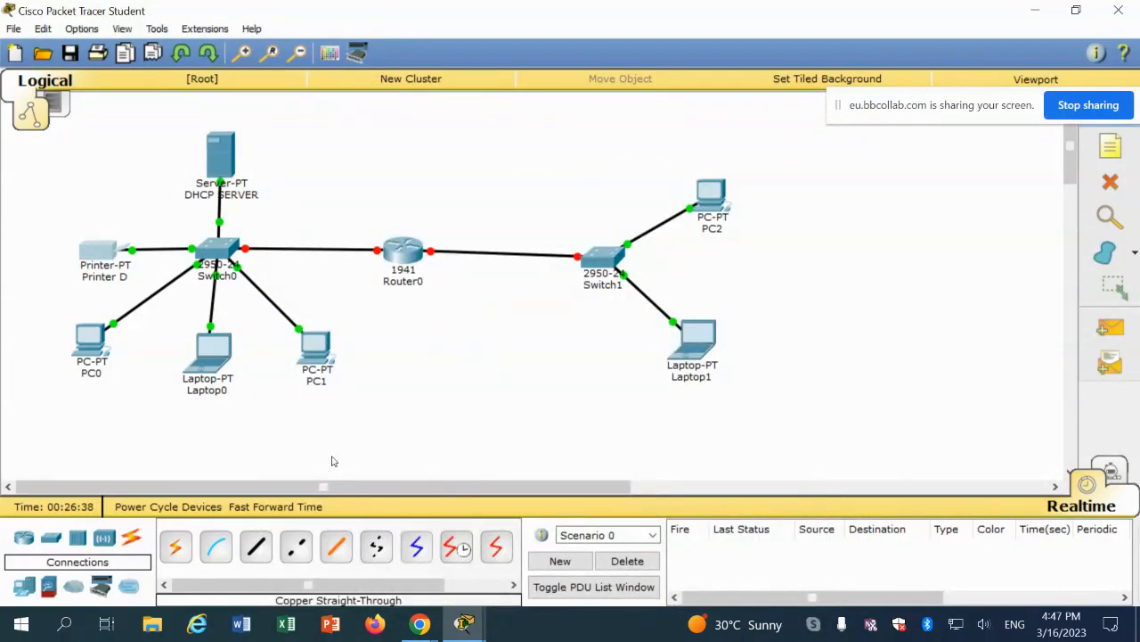
# Rename PC0 as PCA in its global configuration settings and close its window.
pyautogui.click(91, 343)
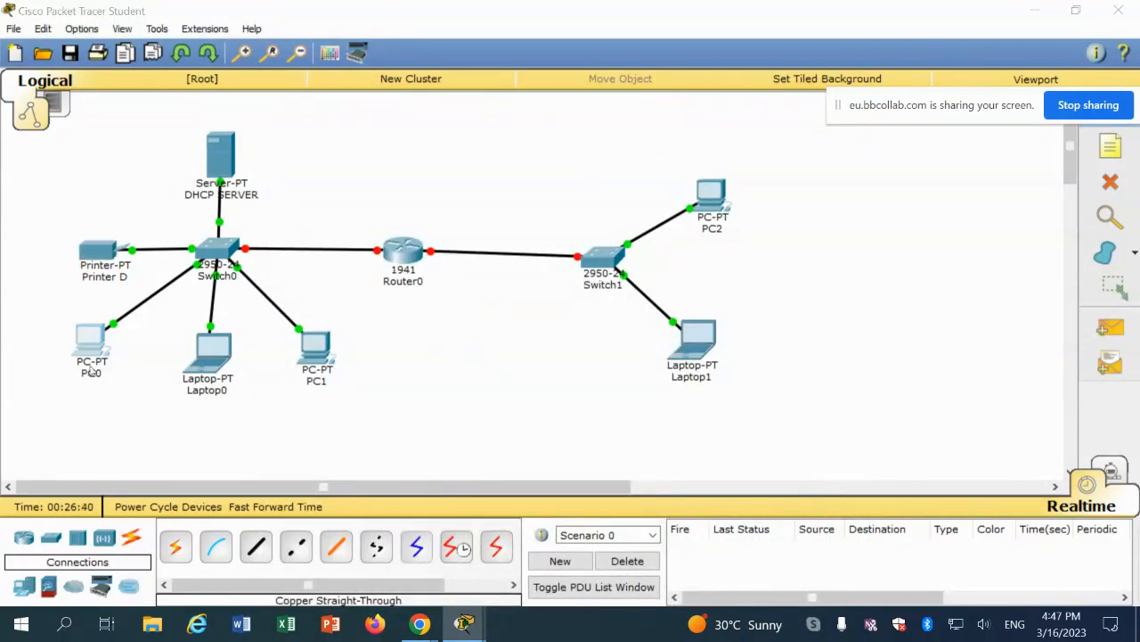
pyautogui.click(383, 120)
pyautogui.click(549, 176)
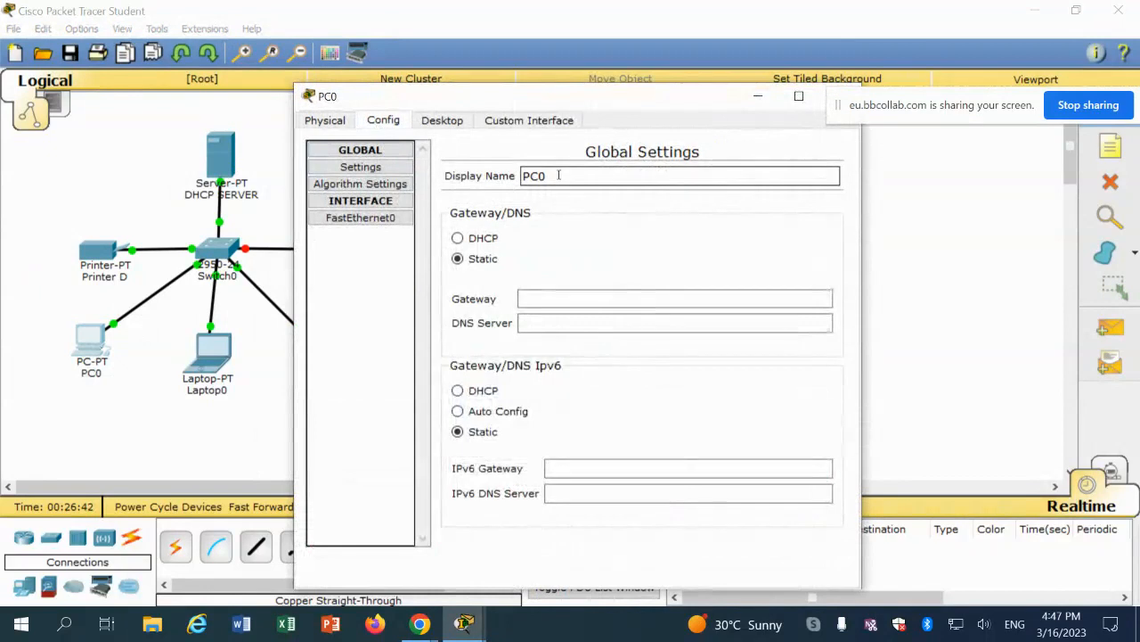
pyautogui.moveTo(549, 176); pyautogui.dragTo(539, 176)
pyautogui.write('A')
pyautogui.moveTo(697, 96); pyautogui.dragTo(664, 118)
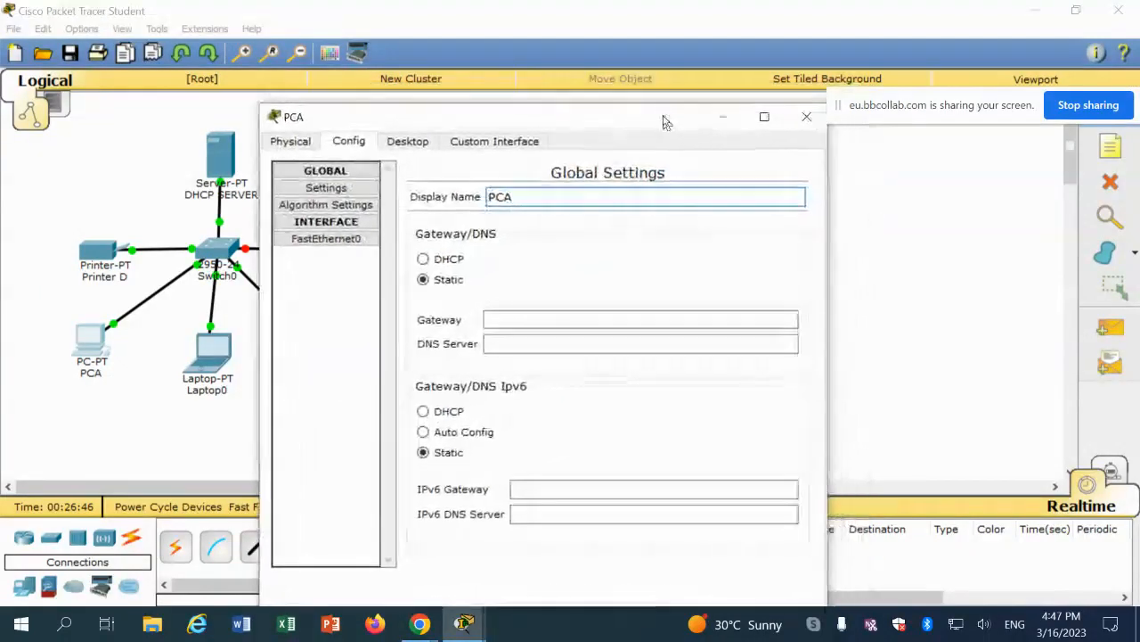
pyautogui.click(807, 116)
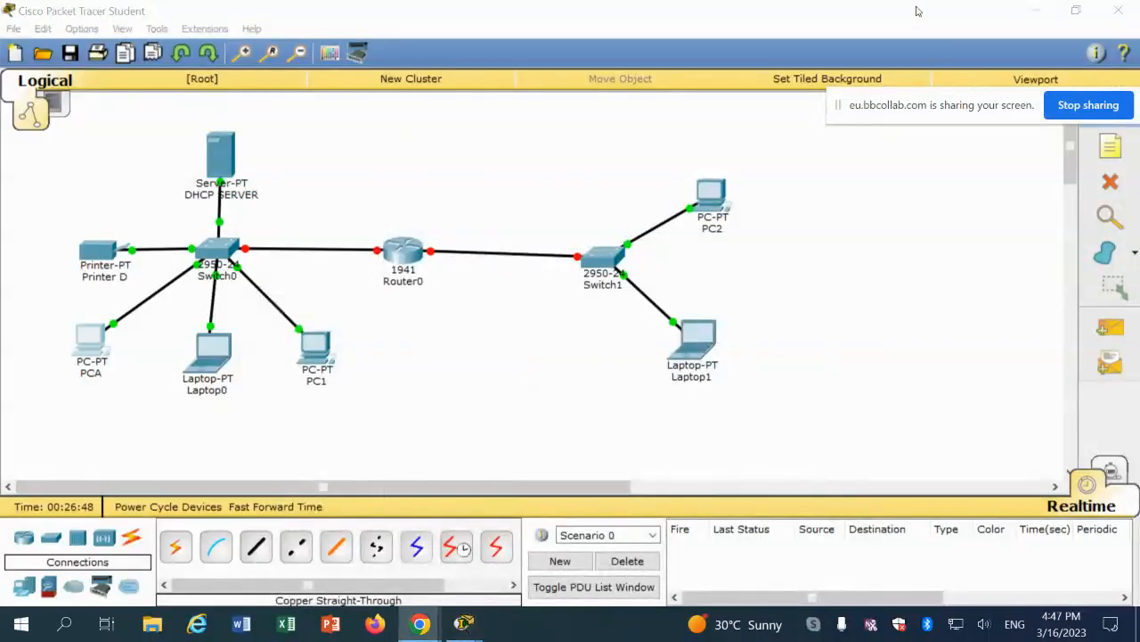
# Move the screen-sharing notice clear of the device windows' close control and rename Laptop0 as LaptopB.
pyautogui.moveTo(950, 98); pyautogui.dragTo(892, 21)
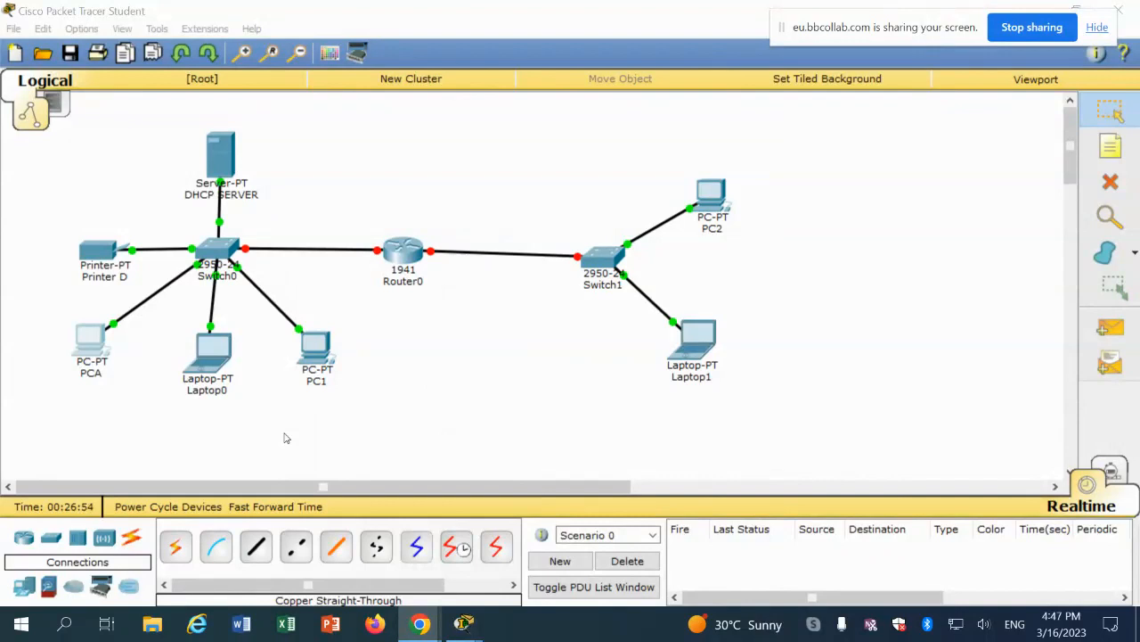
pyautogui.click(209, 381)
pyautogui.click(383, 120)
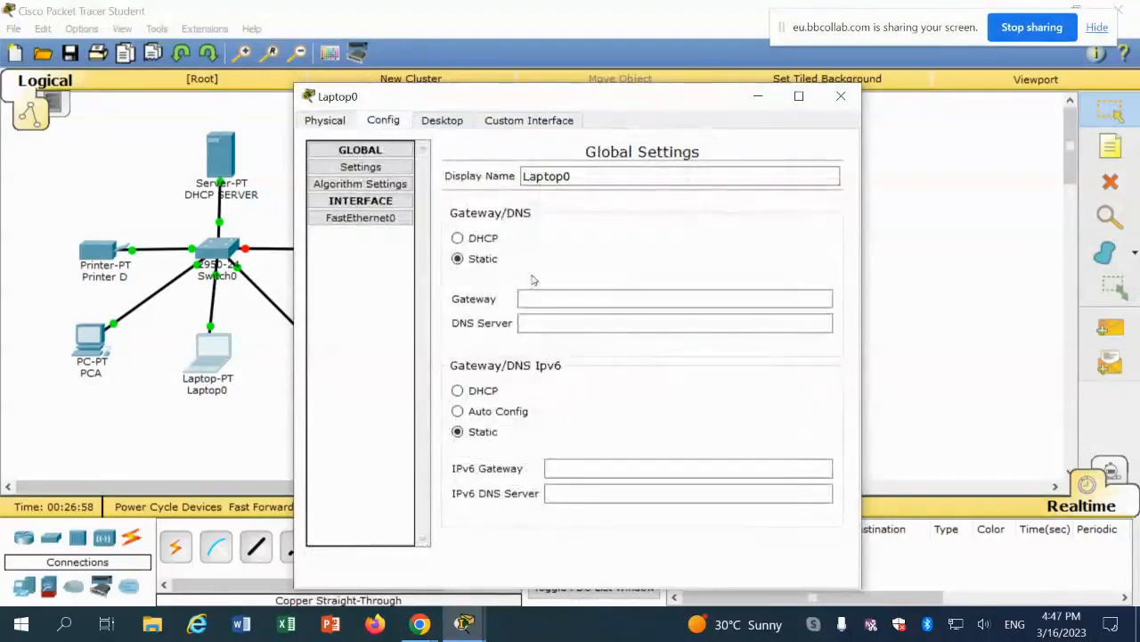
pyautogui.press('BackSpace')
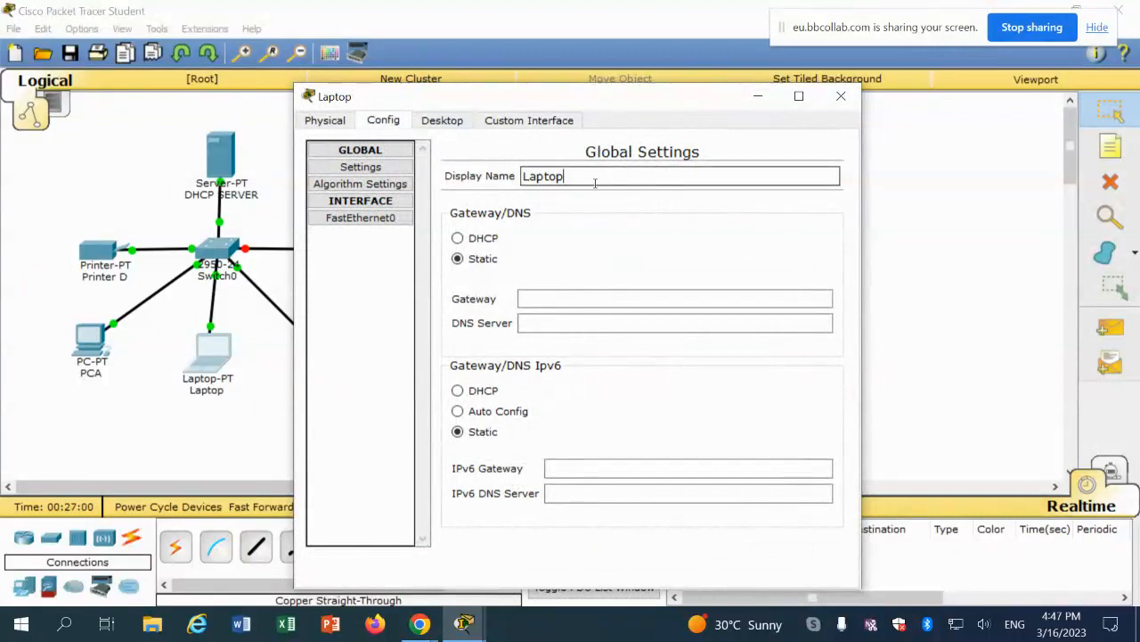
pyautogui.write('B')
pyautogui.click(889, 209)
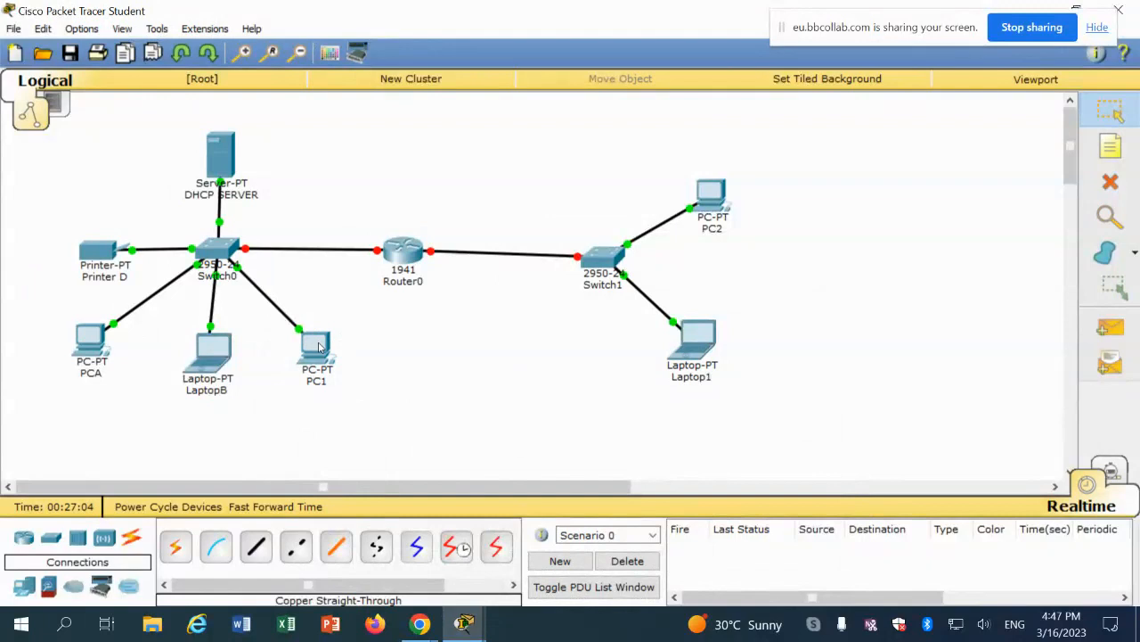
# Rename PC1 as "PC C" in its global configuration settings and close its window.
pyautogui.click(315, 354)
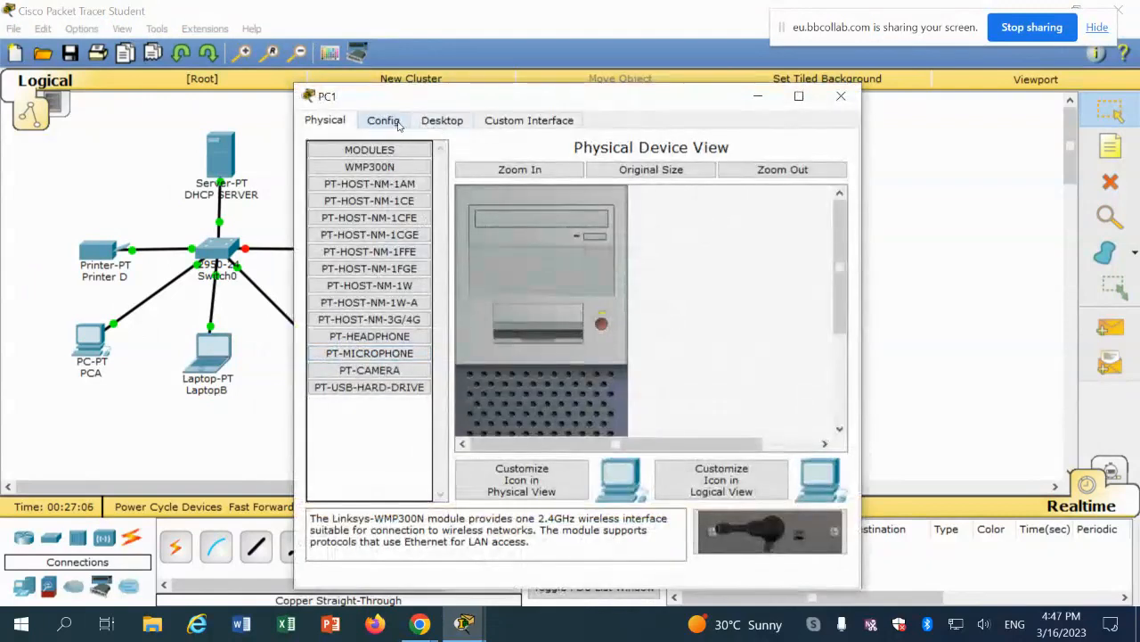
pyautogui.click(392, 123)
pyautogui.moveTo(546, 176); pyautogui.dragTo(539, 176)
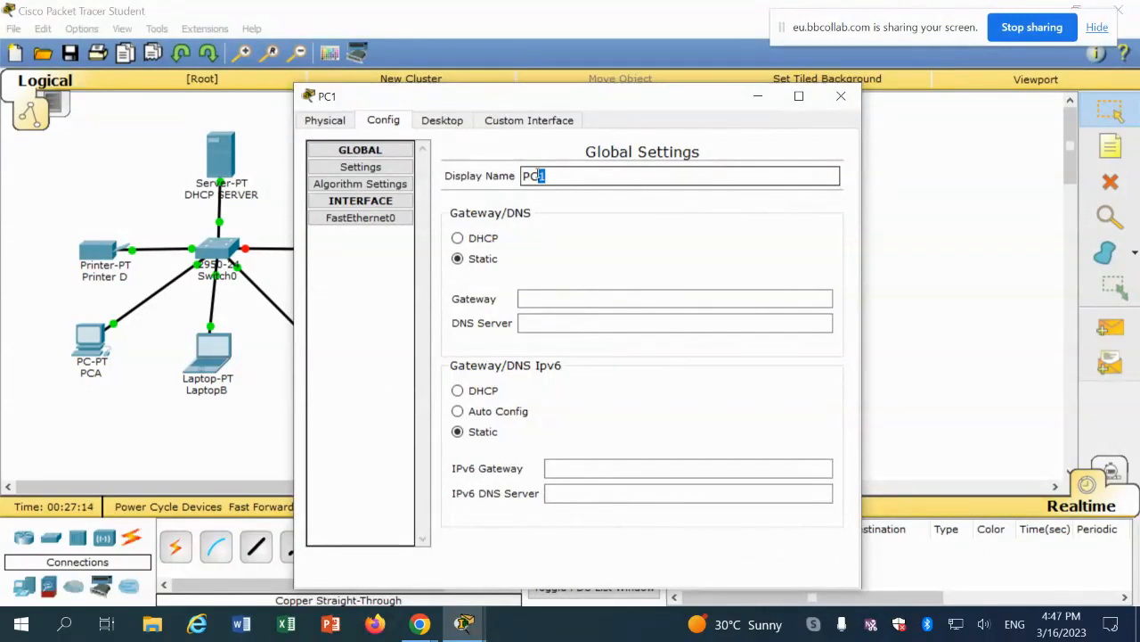
pyautogui.write('C')
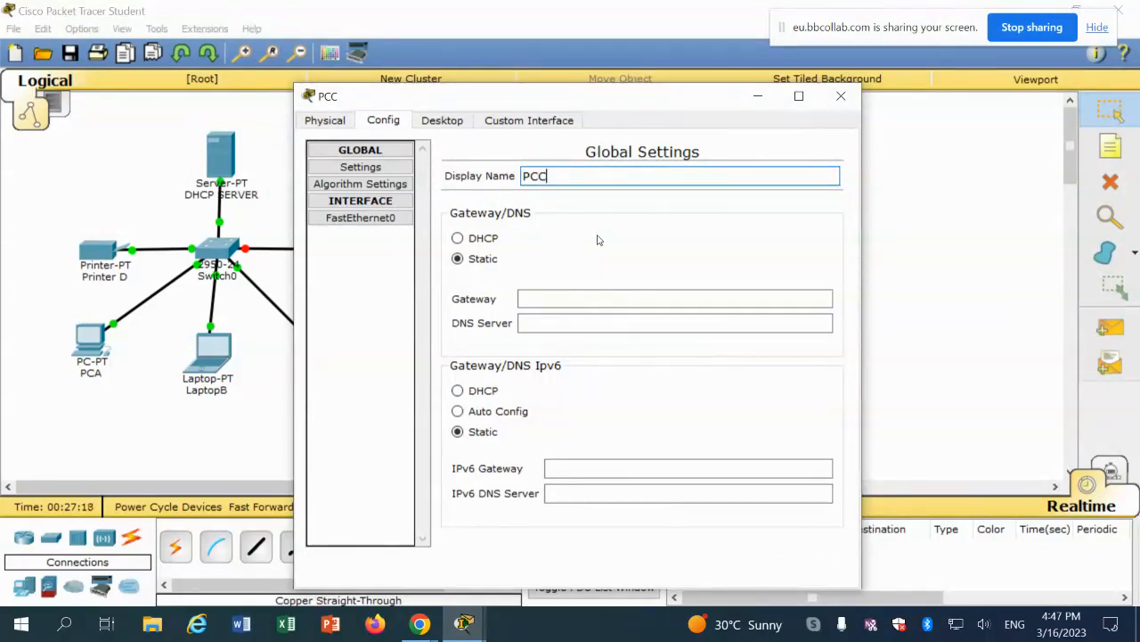
pyautogui.click(537, 176)
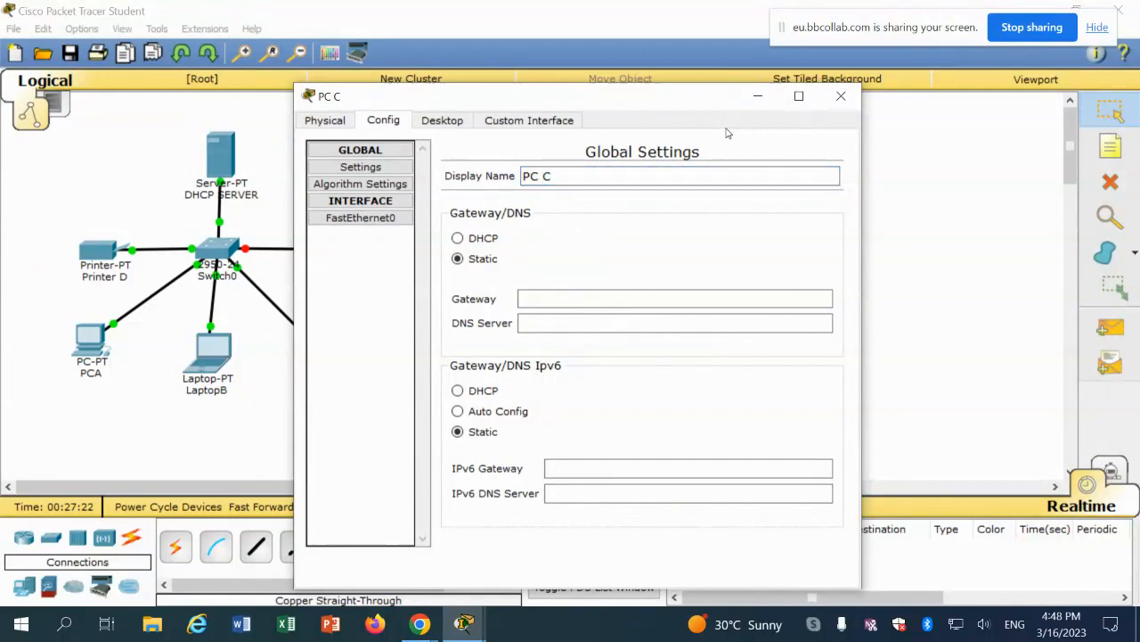
pyautogui.click(841, 96)
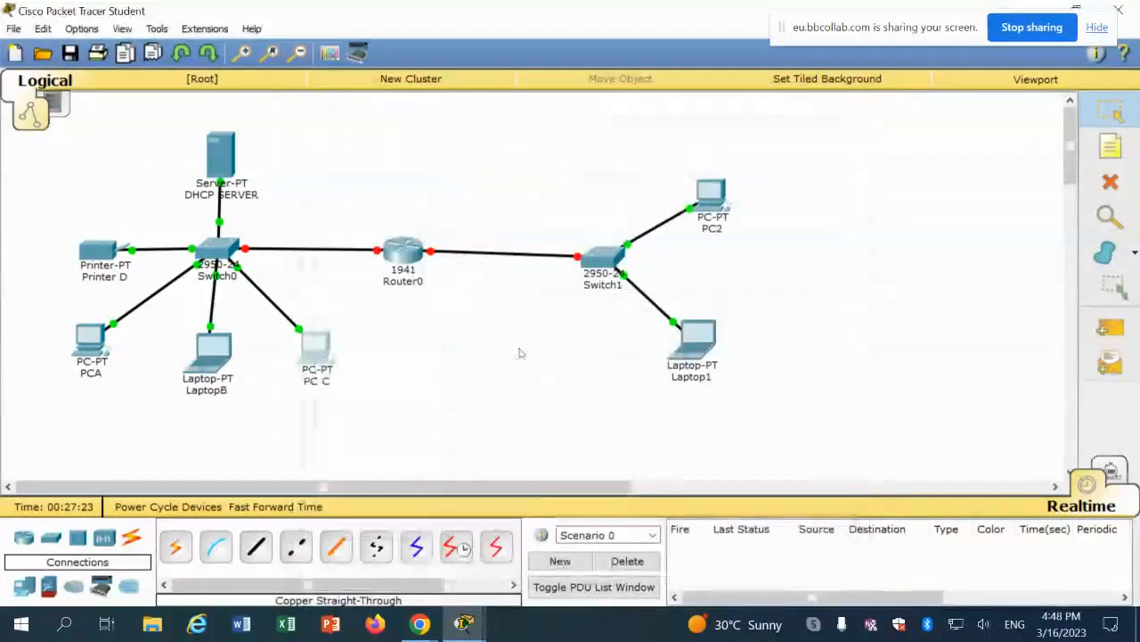
# Rename Laptop1 as LaptopF in its global configuration settings and close its window.
pyautogui.click(689, 356)
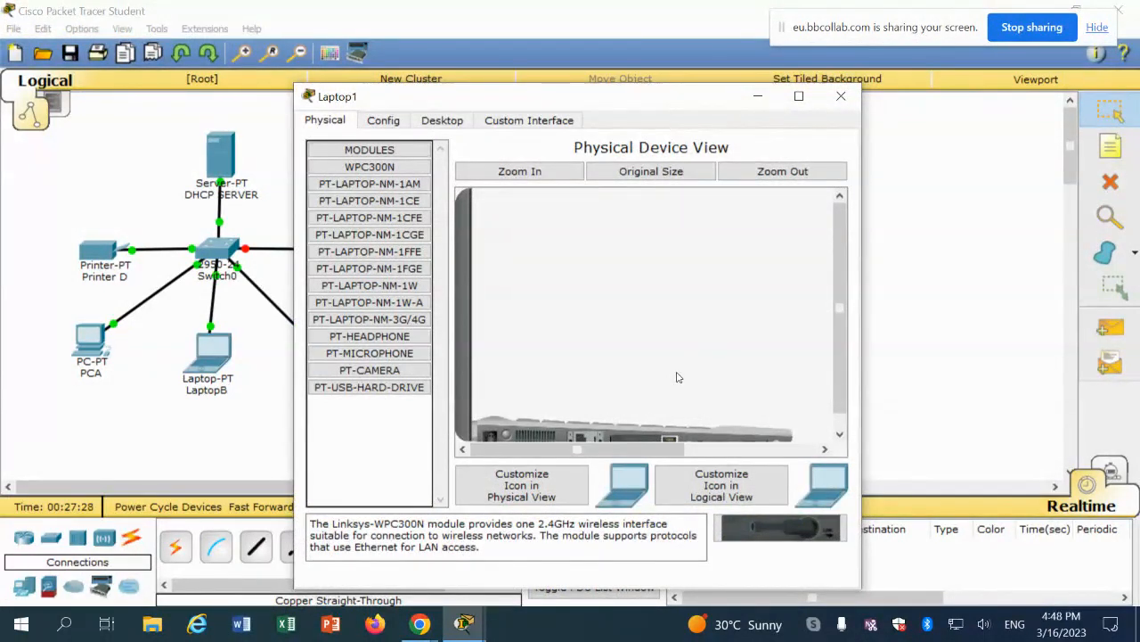
pyautogui.click(383, 121)
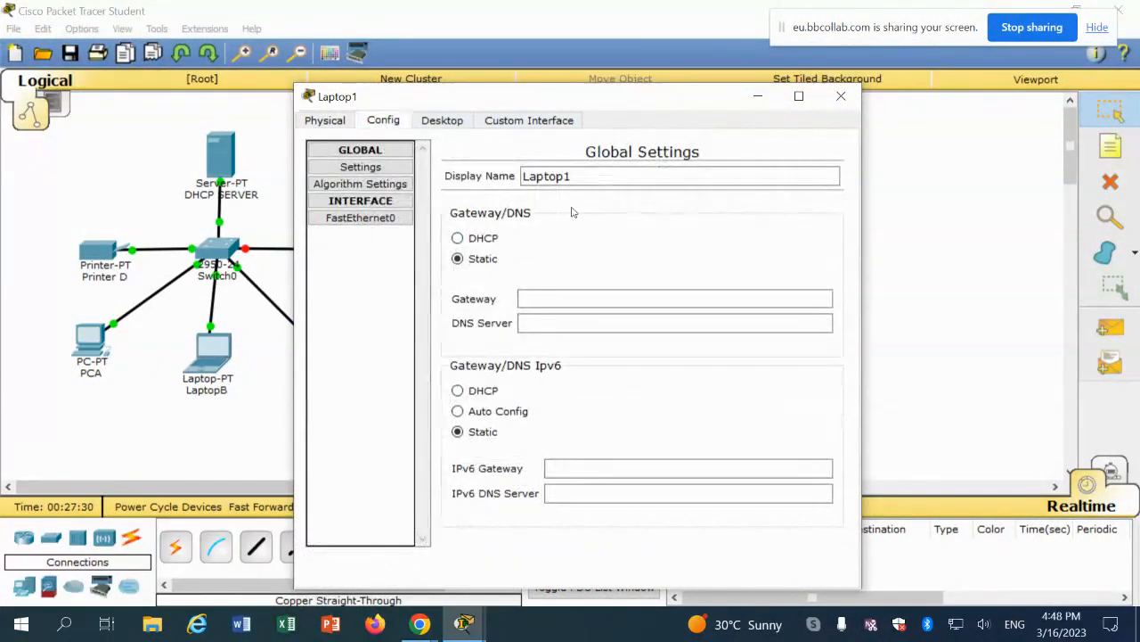
pyautogui.moveTo(579, 176); pyautogui.dragTo(565, 177)
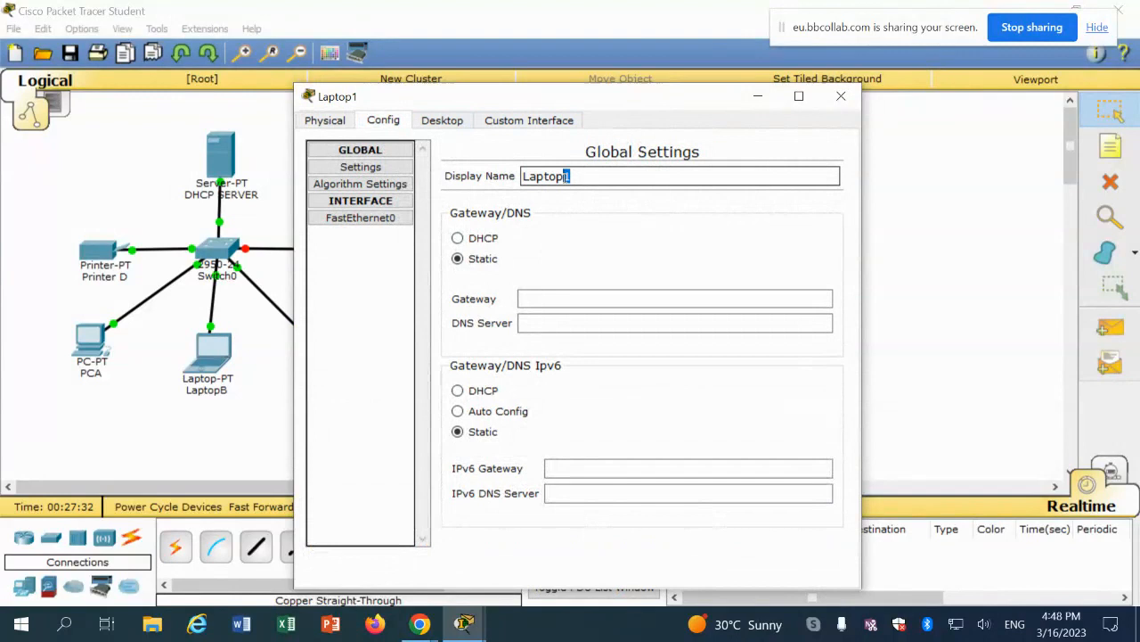
pyautogui.write('F')
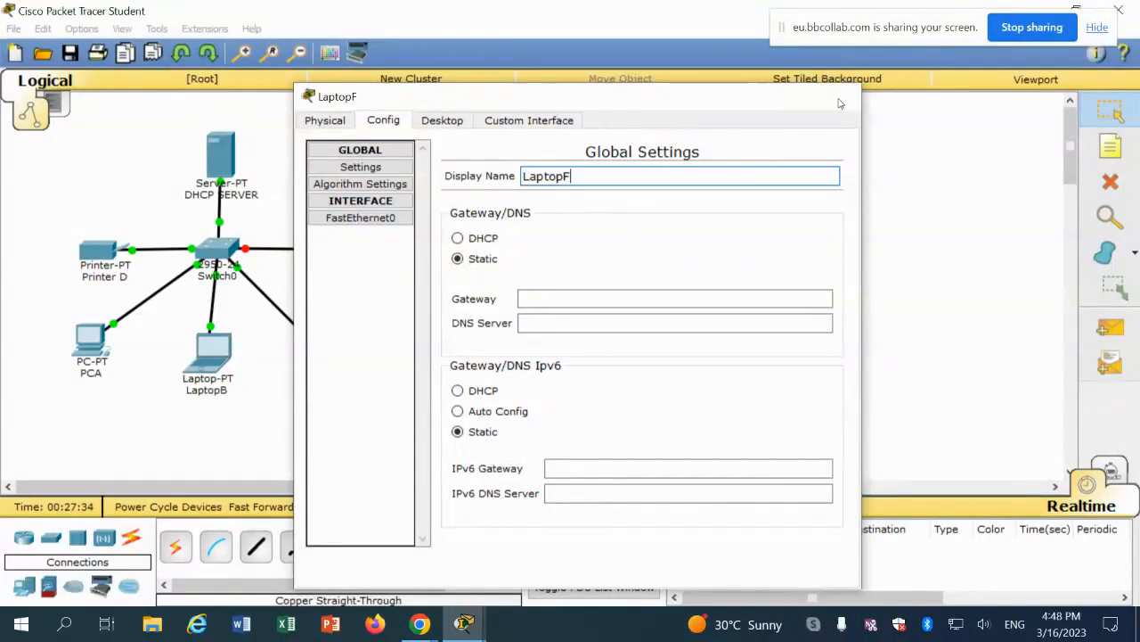
pyautogui.click(839, 103)
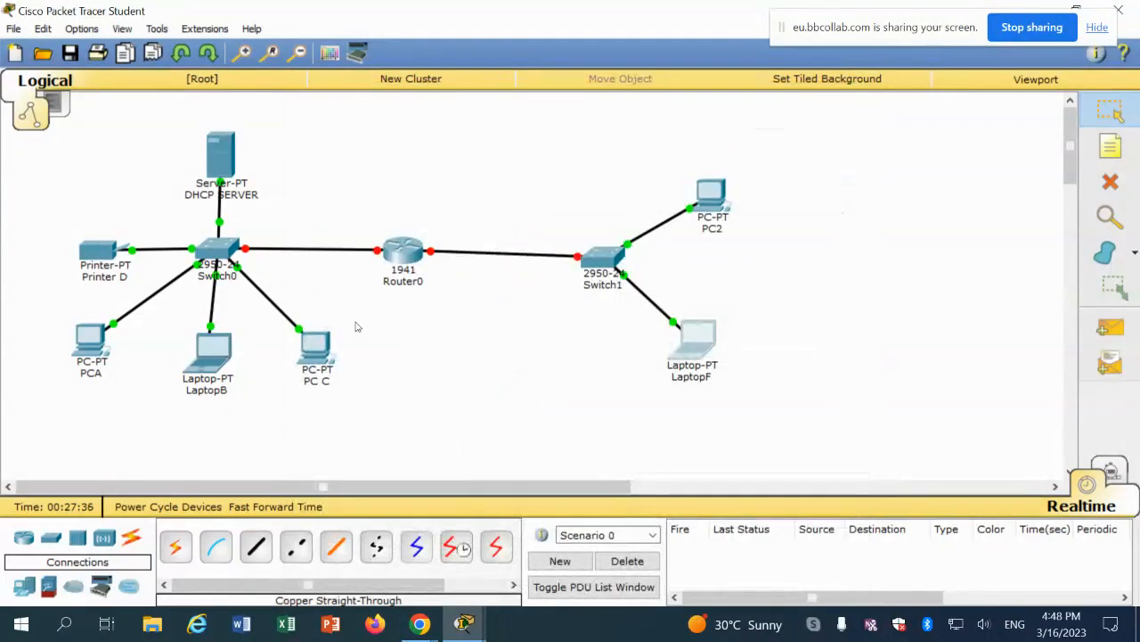
# Rename PC2 as PCE in its global configuration settings and close its window.
pyautogui.click(711, 211)
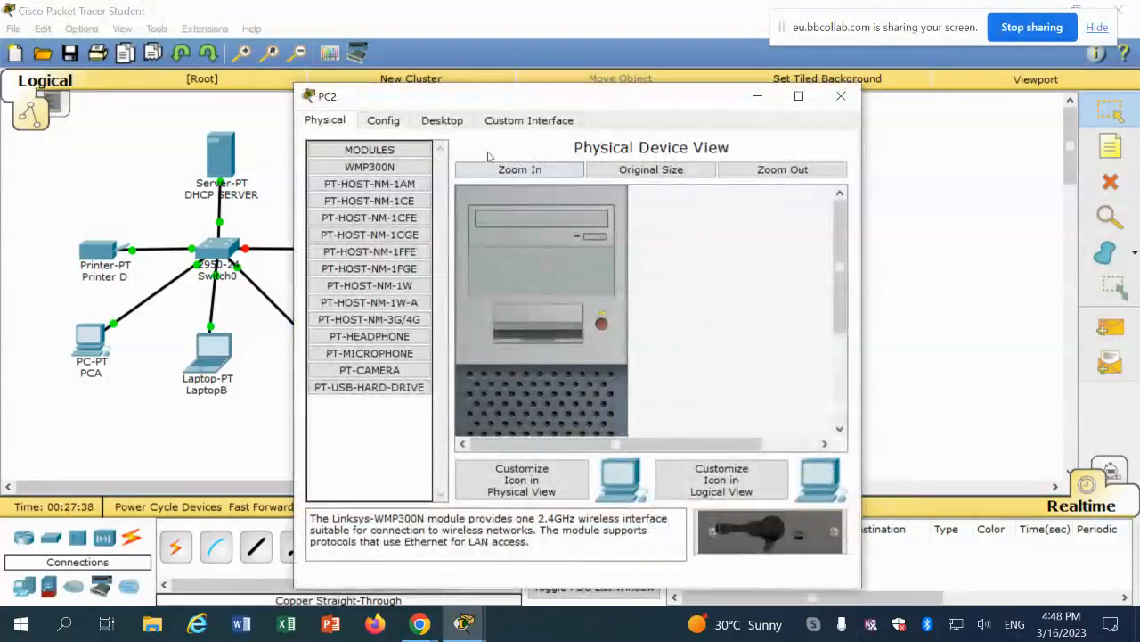
pyautogui.click(383, 120)
pyautogui.moveTo(547, 175); pyautogui.dragTo(540, 177)
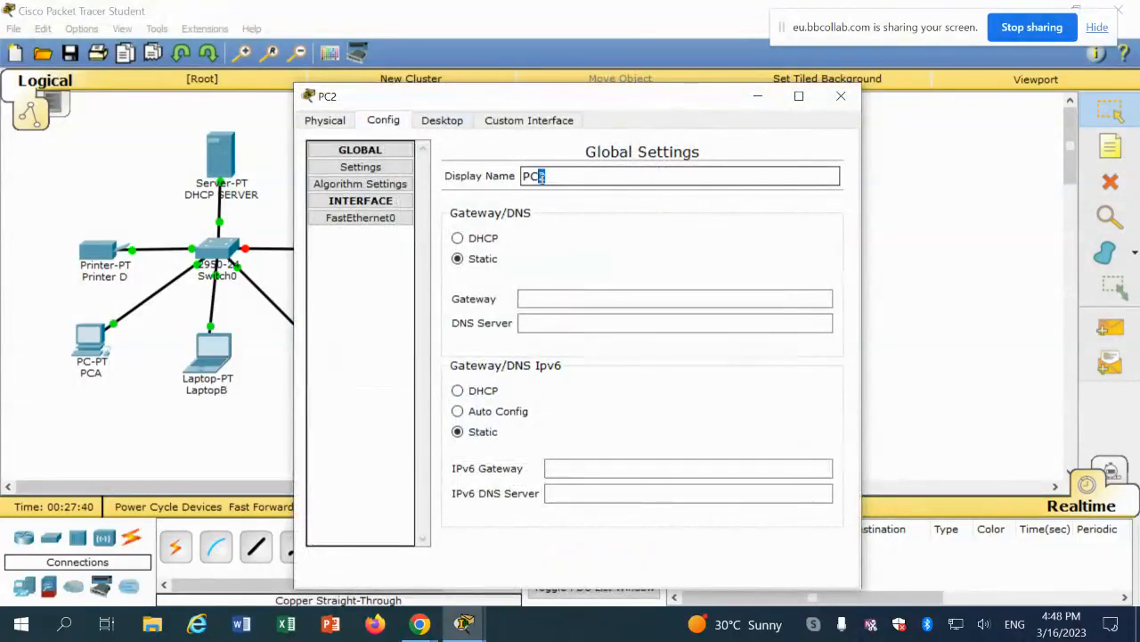
pyautogui.write('E')
pyautogui.click(840, 96)
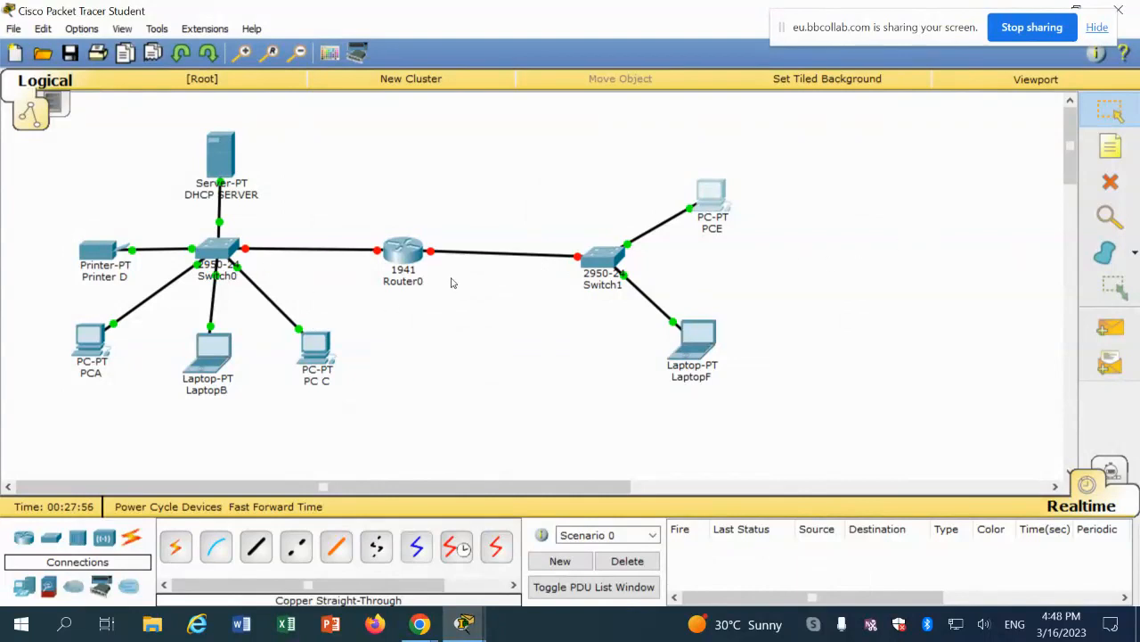
# Give the router's GigabitEthernet0/0 address 192.168.10.1 with mask 255.255.255.0, turn its port on, and open the GigabitEthernet0/1 settings.
pyautogui.moveTo(392, 259)
pyautogui.click(398, 252)
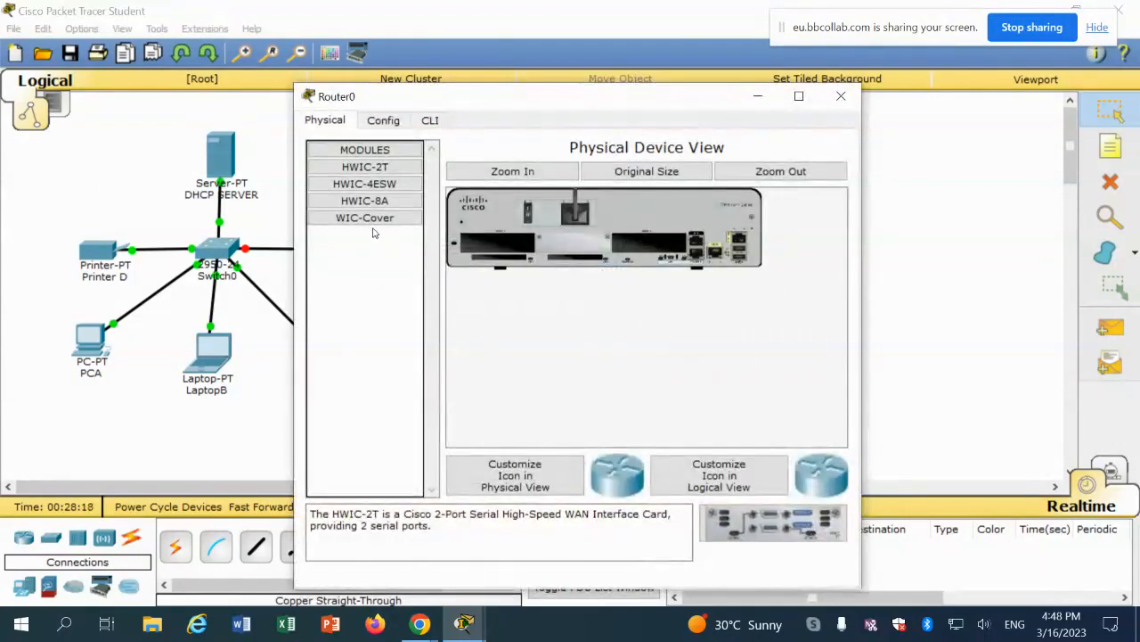
pyautogui.click(383, 122)
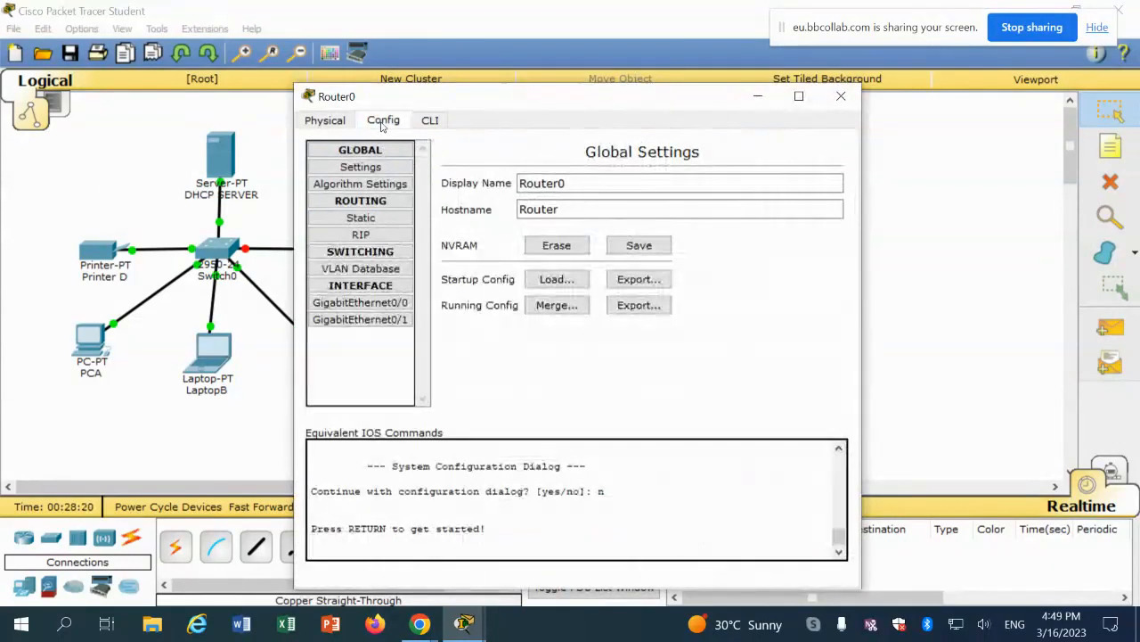
pyautogui.click(360, 302)
pyautogui.click(701, 263)
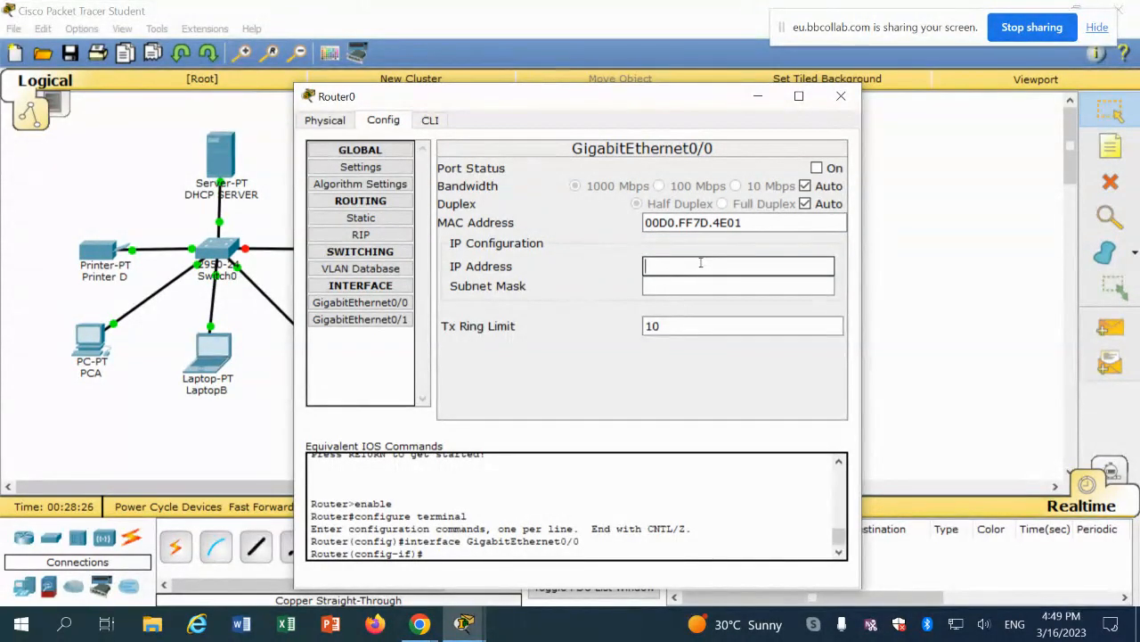
pyautogui.write('192.168.10.1')
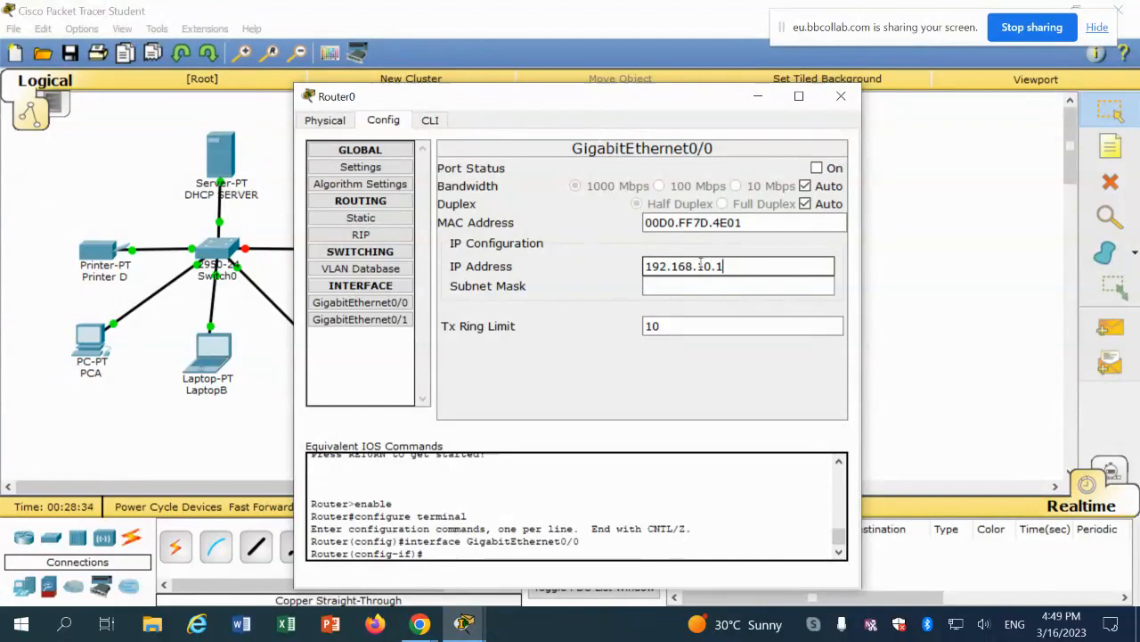
pyautogui.click(704, 286)
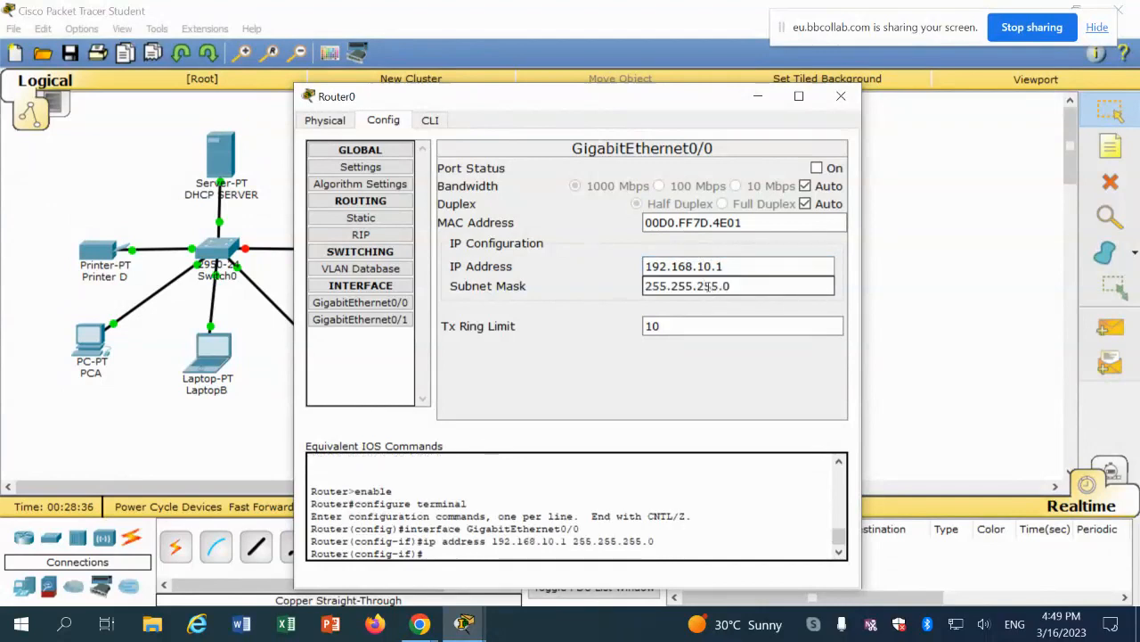
pyautogui.click(816, 169)
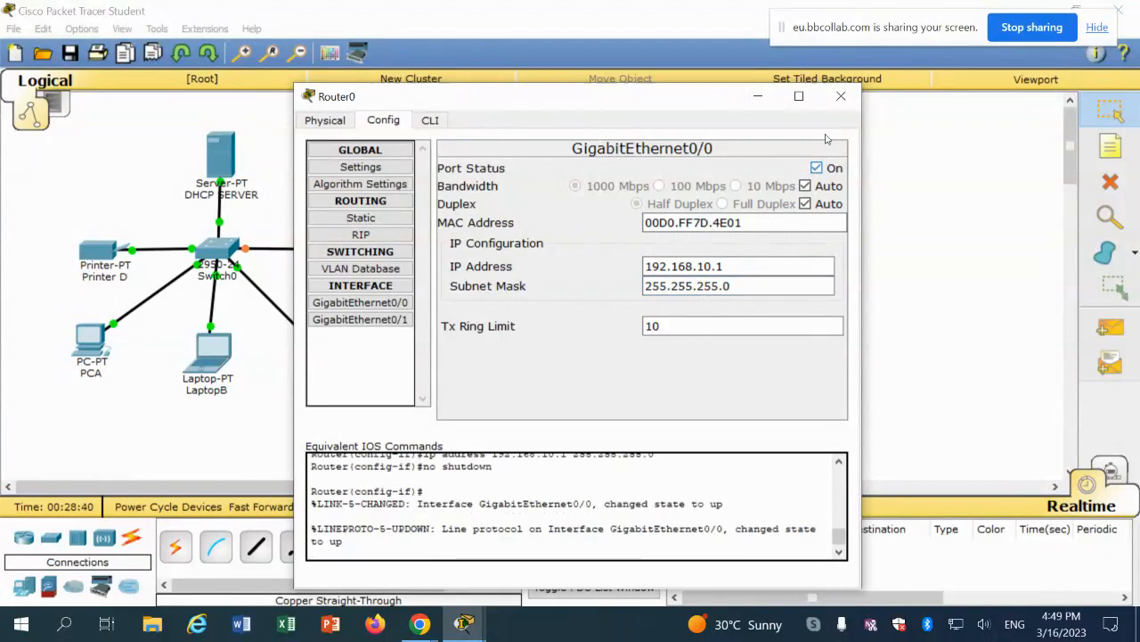
pyautogui.click(372, 321)
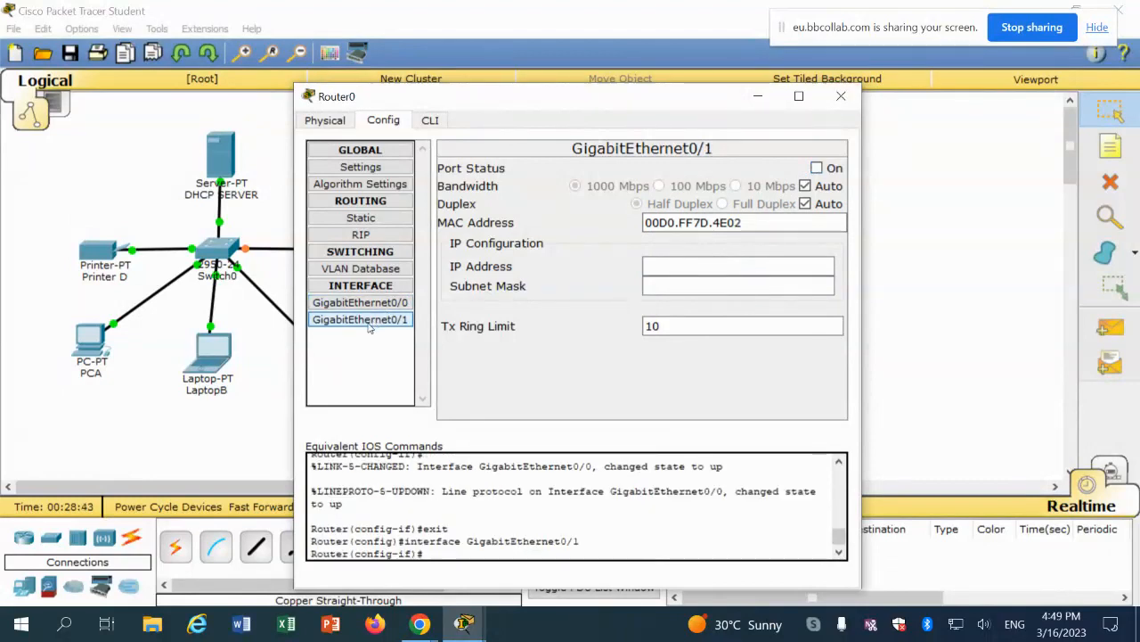
pyautogui.click(699, 264)
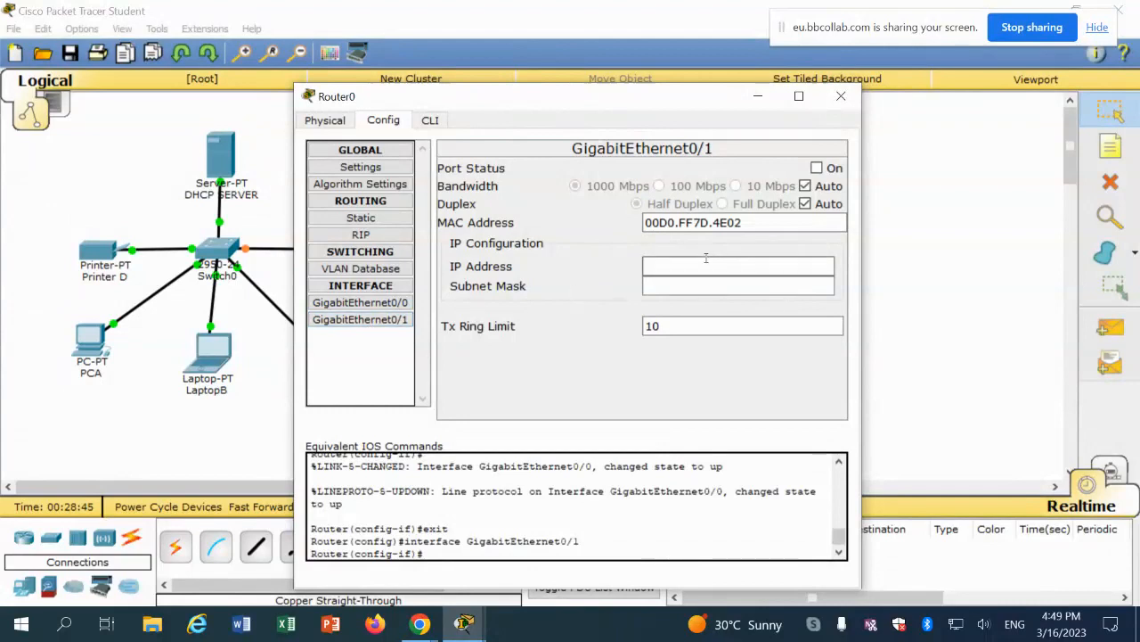
pyautogui.write('10')
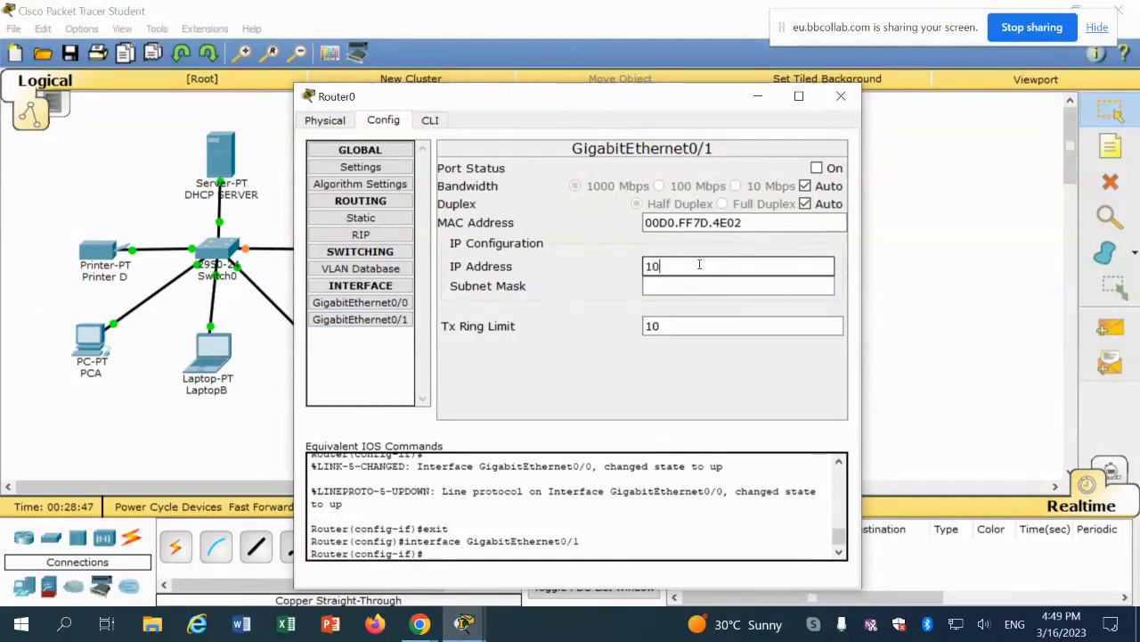
pyautogui.write('.1.`1')
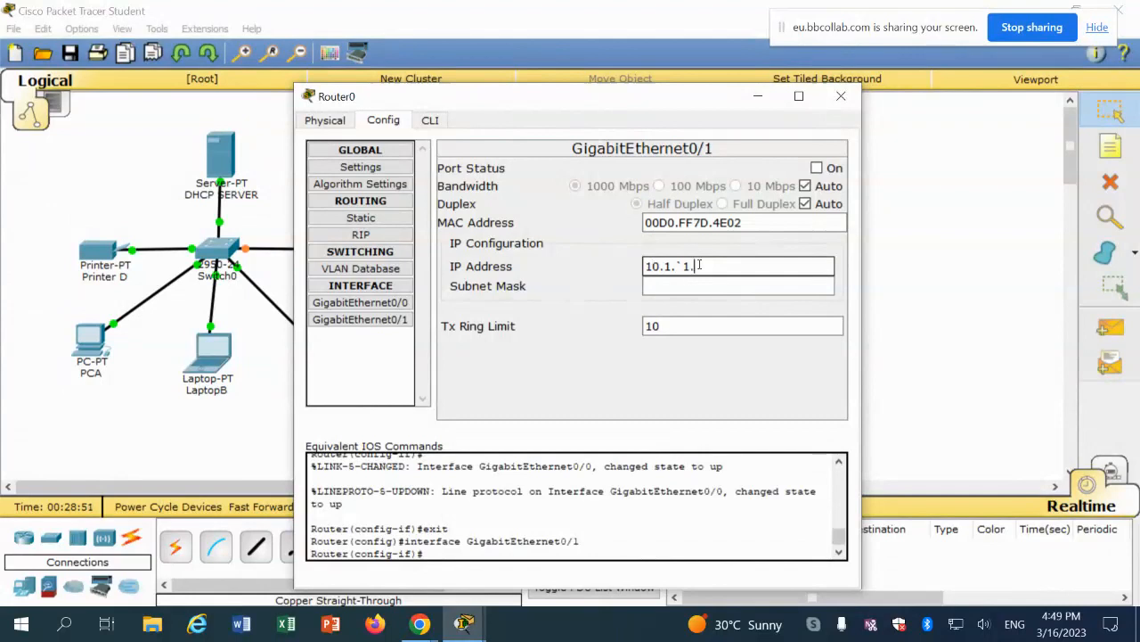
pyautogui.write('.1')
pyautogui.click(758, 285)
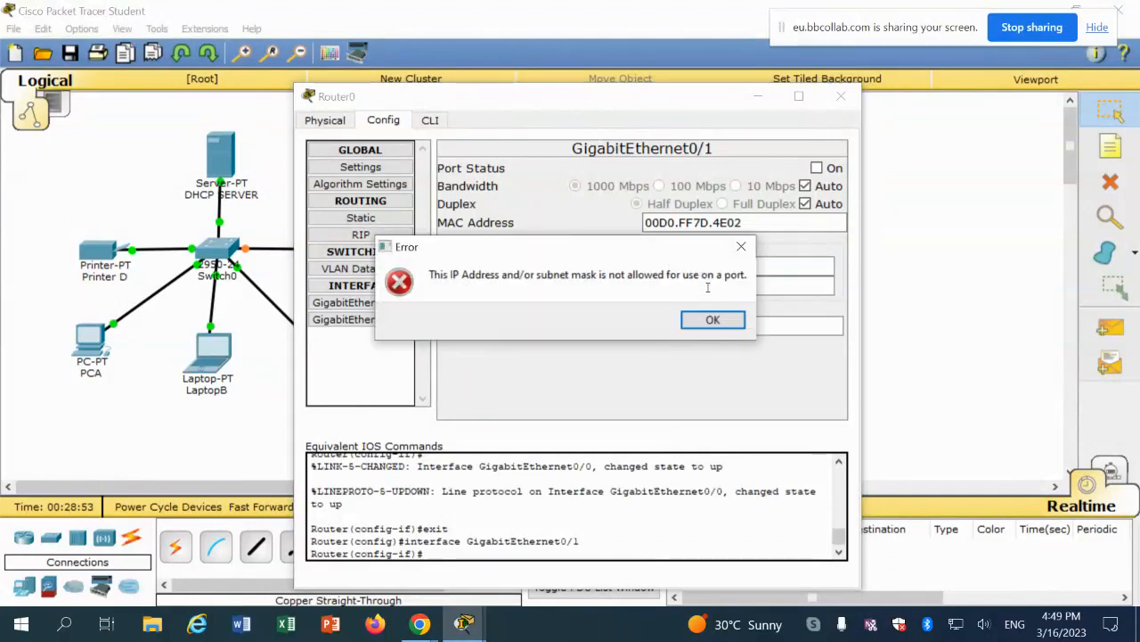
pyautogui.click(744, 258)
# Give GigabitEthernet0/1 the IP address 10.1.1.1 with mask 255.0.0.0, turn its port on, and close the router's window.
pyautogui.click(693, 267)
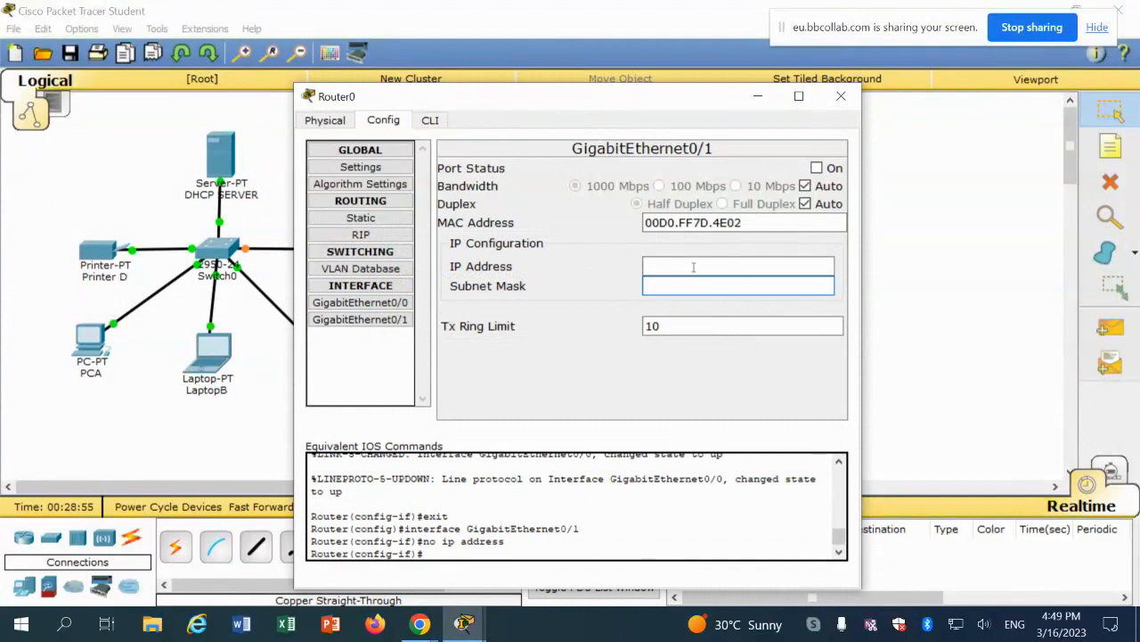
pyautogui.write('10.')
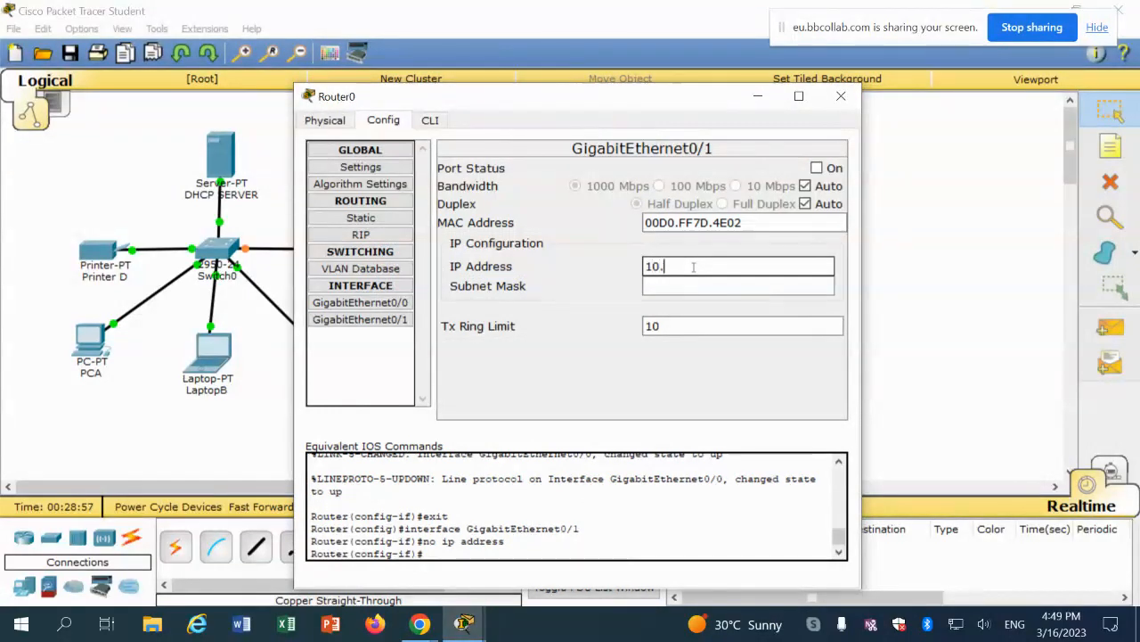
pyautogui.write('1.1.1')
pyautogui.click(817, 169)
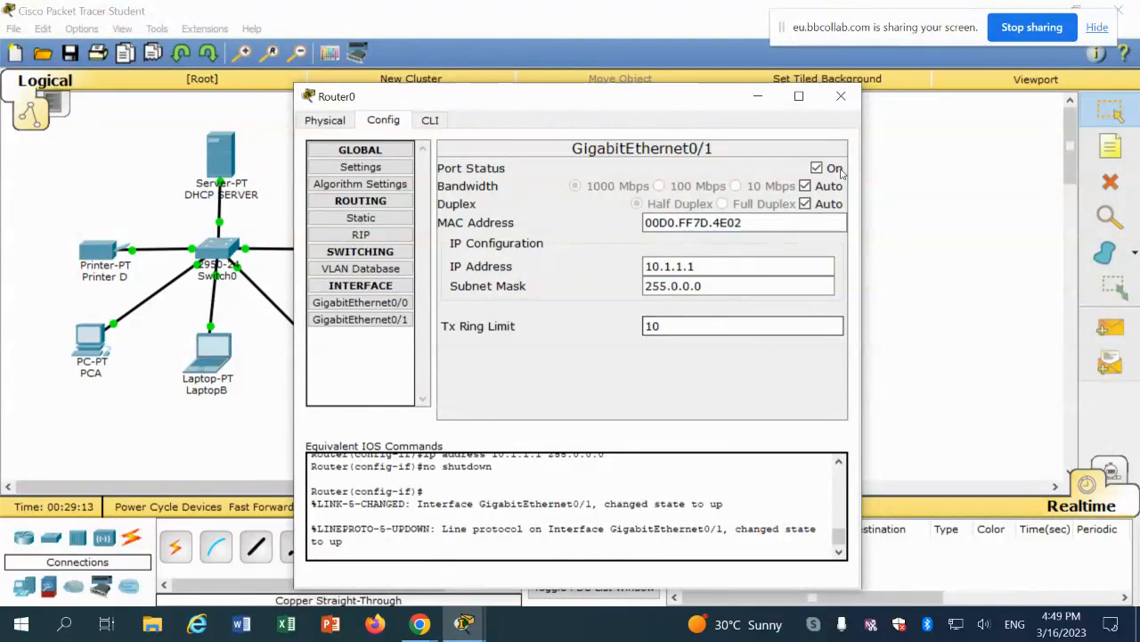
pyautogui.click(843, 97)
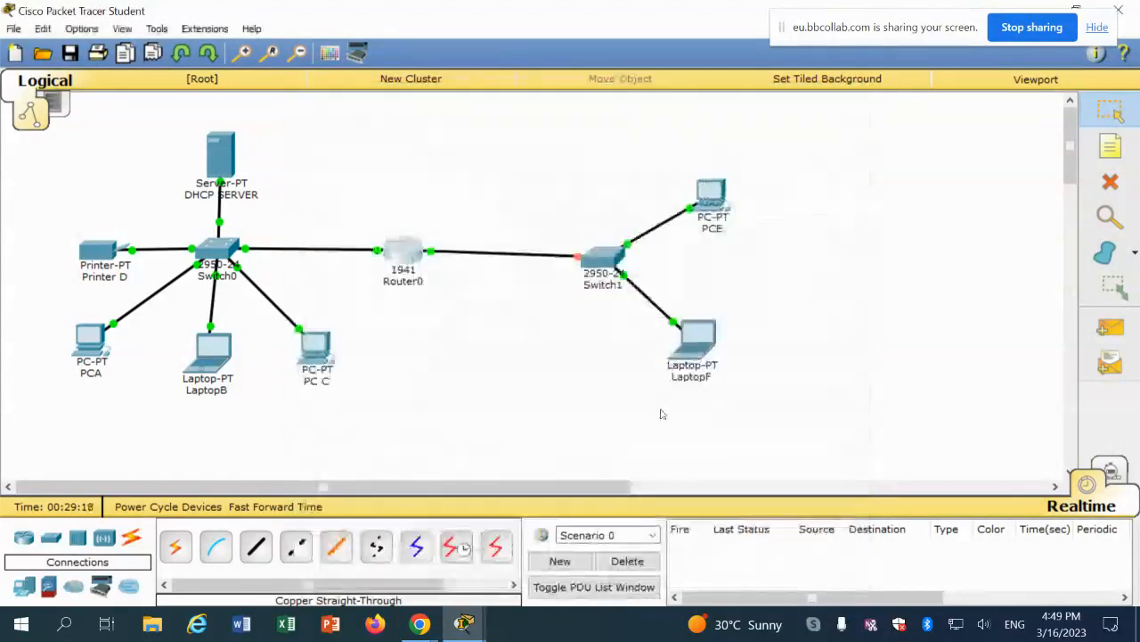
# Set both the display name and the hostname of the router to R1 and close its window.
pyautogui.click(406, 257)
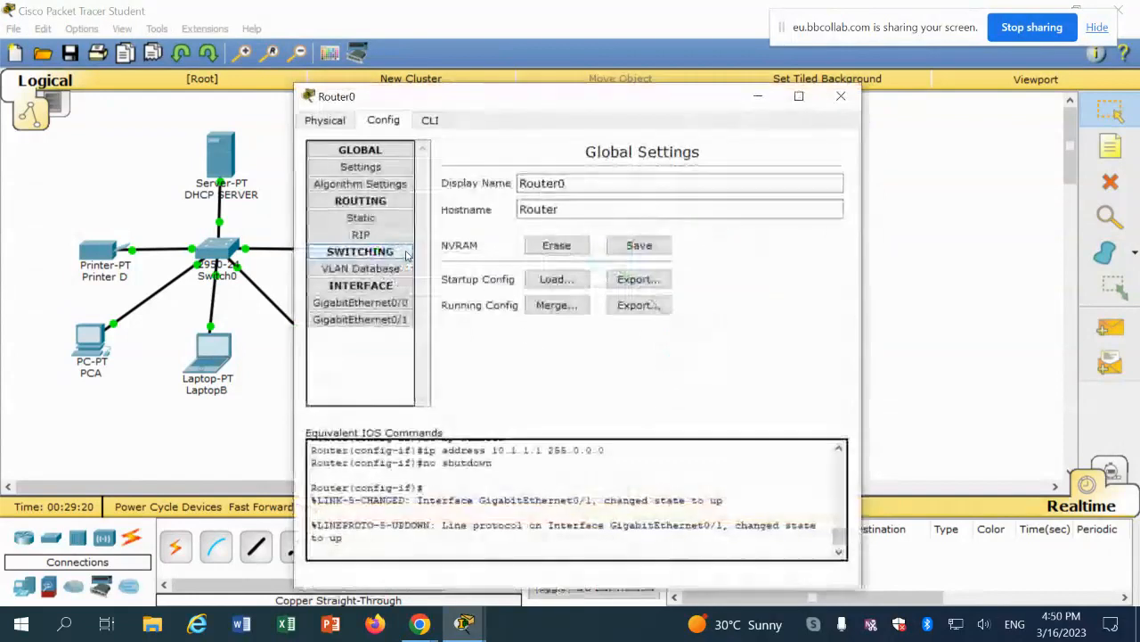
pyautogui.click(567, 183)
pyautogui.moveTo(526, 184); pyautogui.dragTo(595, 176)
pyautogui.press('BackSpace')
pyautogui.write('1')
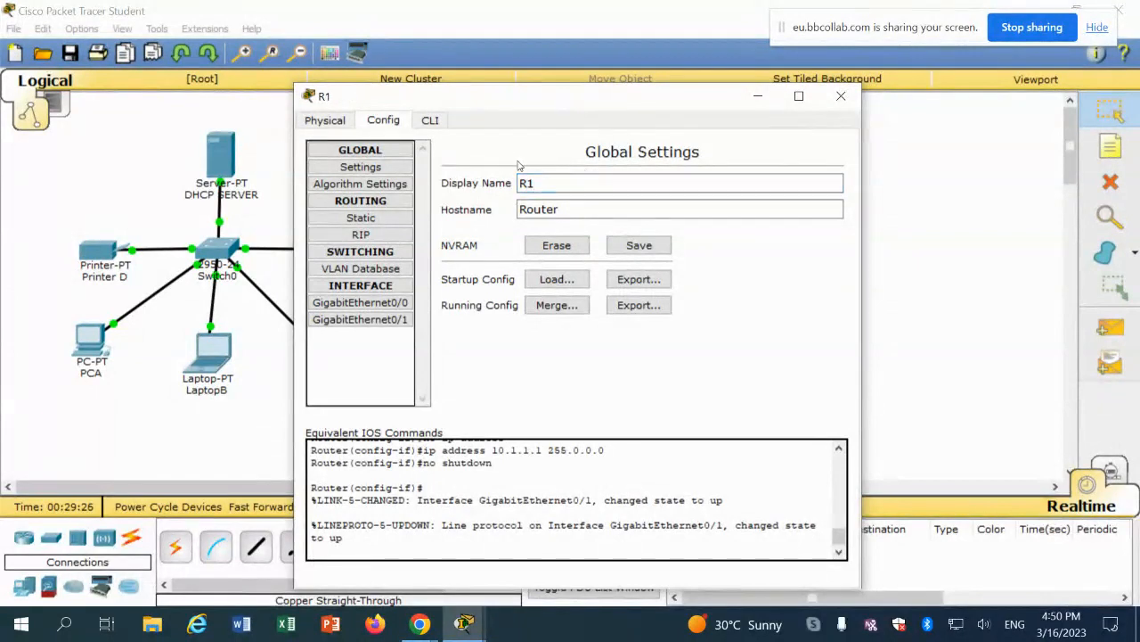
pyautogui.click(534, 209)
pyautogui.moveTo(525, 208); pyautogui.dragTo(573, 209)
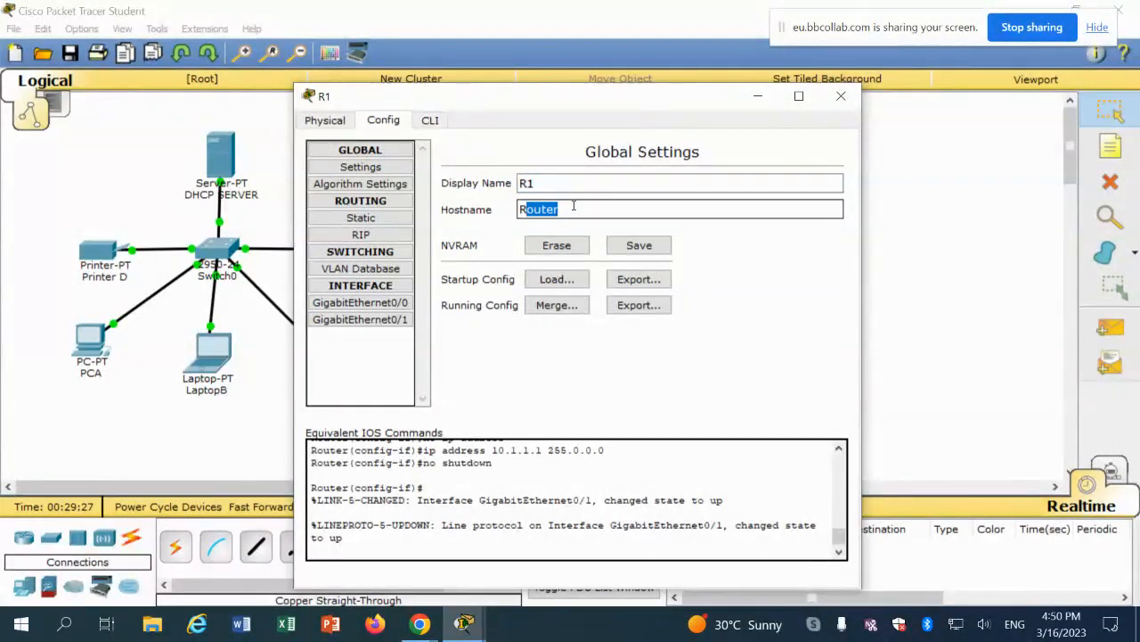
pyautogui.write('R1')
pyautogui.click(841, 95)
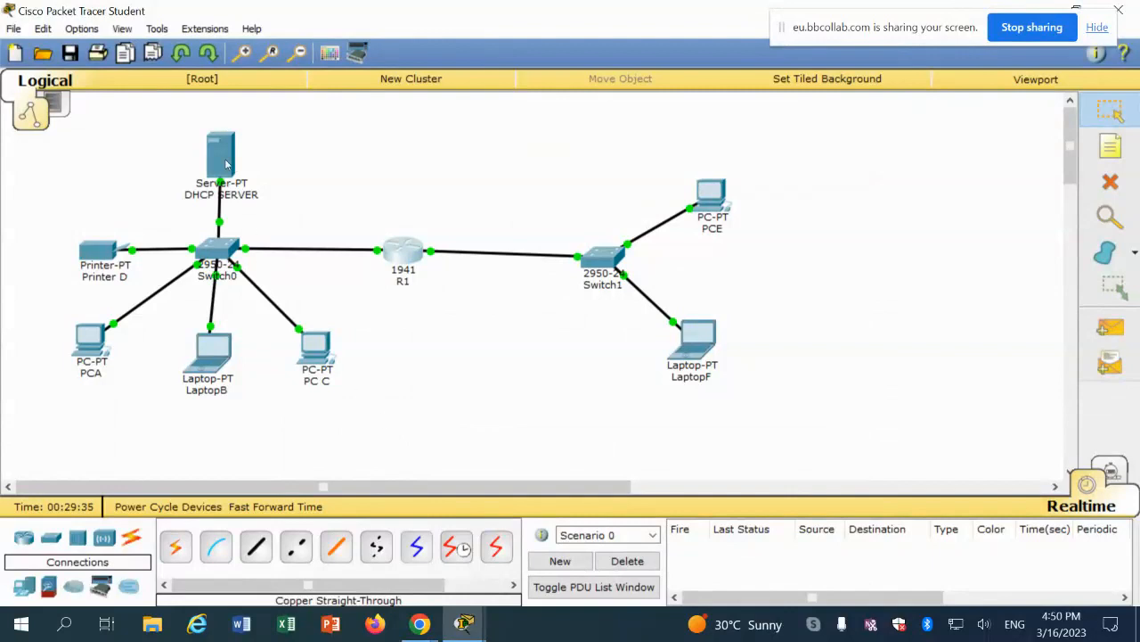
# Assign the DHCP server the static IP address 192.168.10.2 with subnet mask 255.255.255.0 in its IP configuration.
pyautogui.moveTo(221, 157)
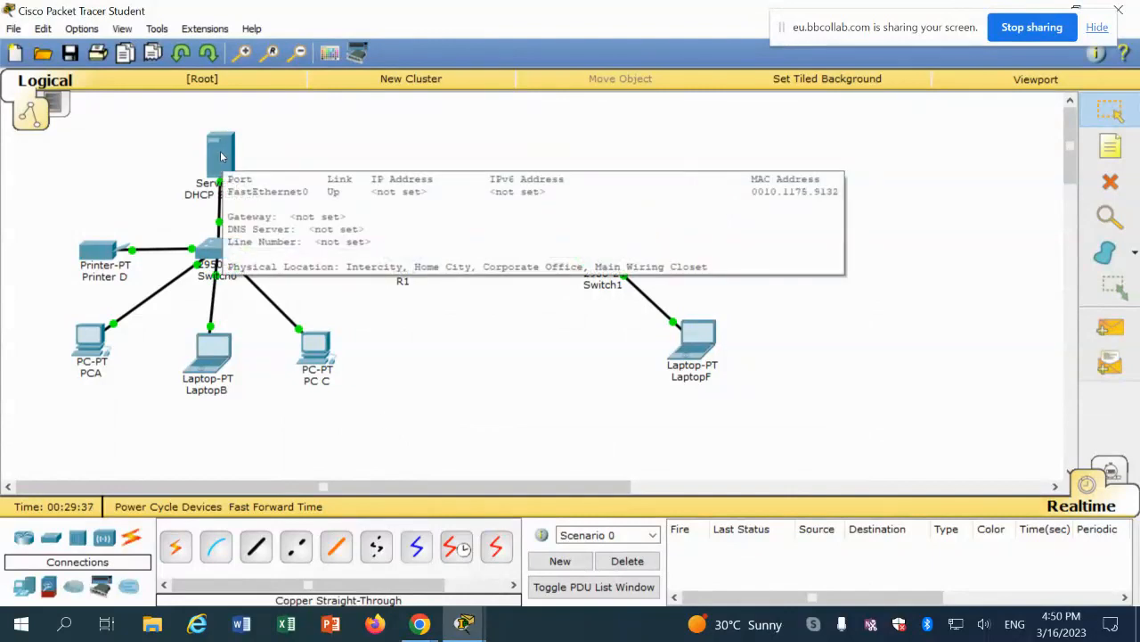
pyautogui.click(222, 157)
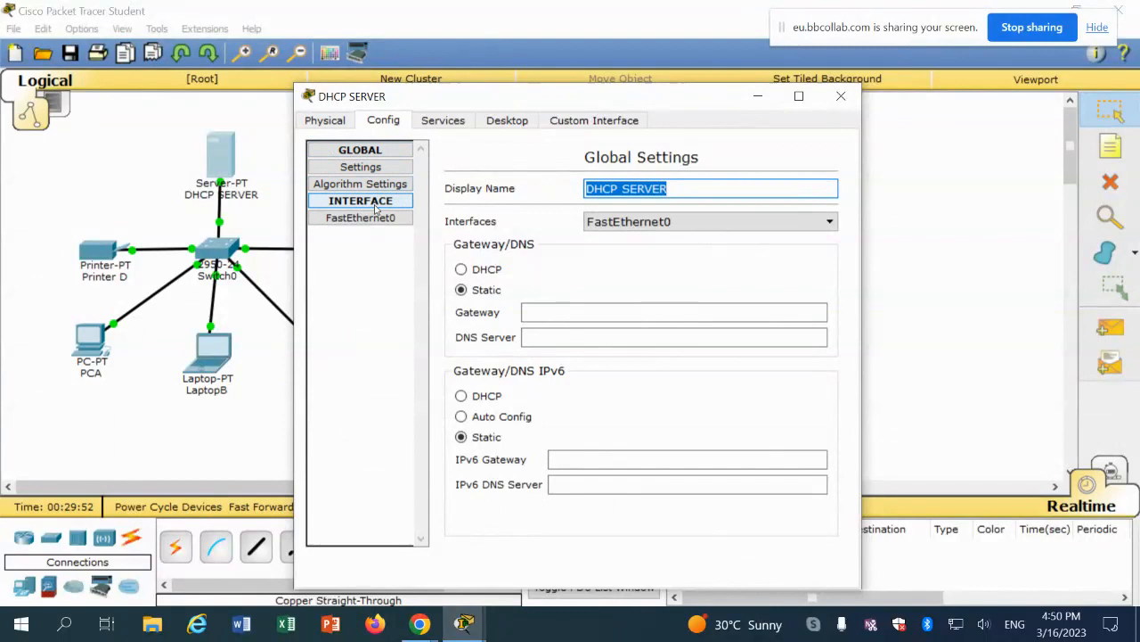
pyautogui.click(501, 125)
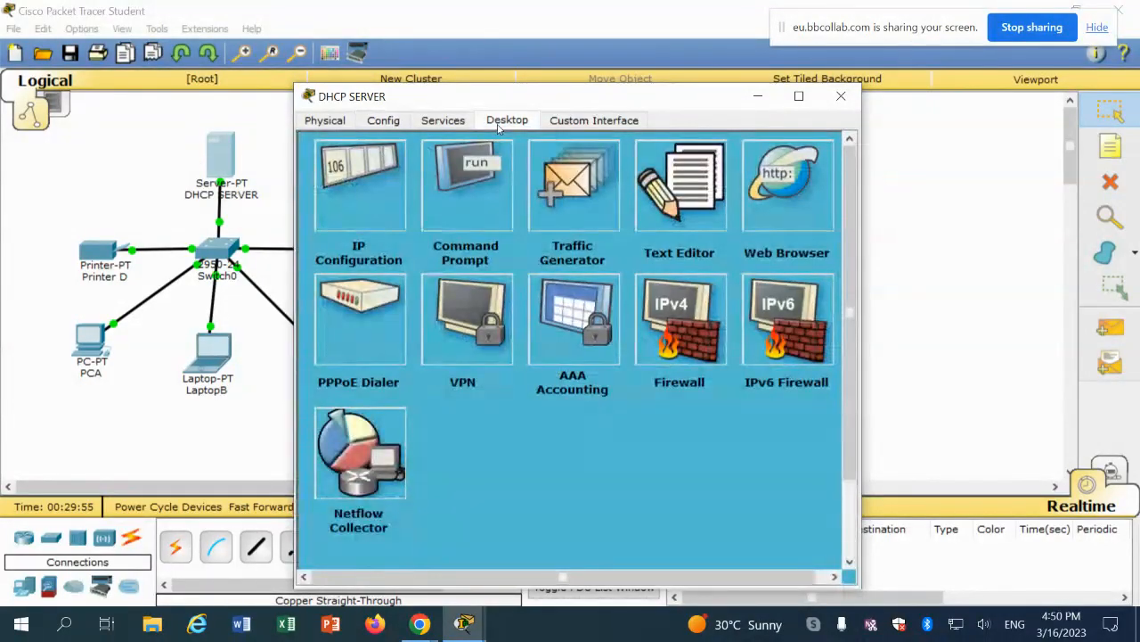
pyautogui.click(369, 209)
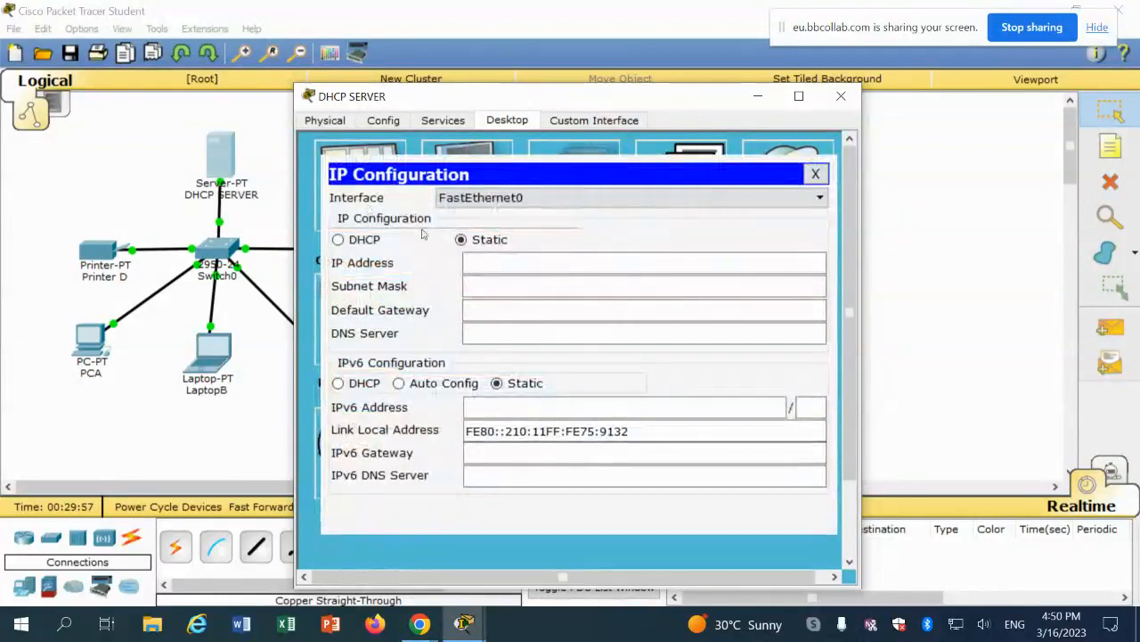
pyautogui.click(486, 261)
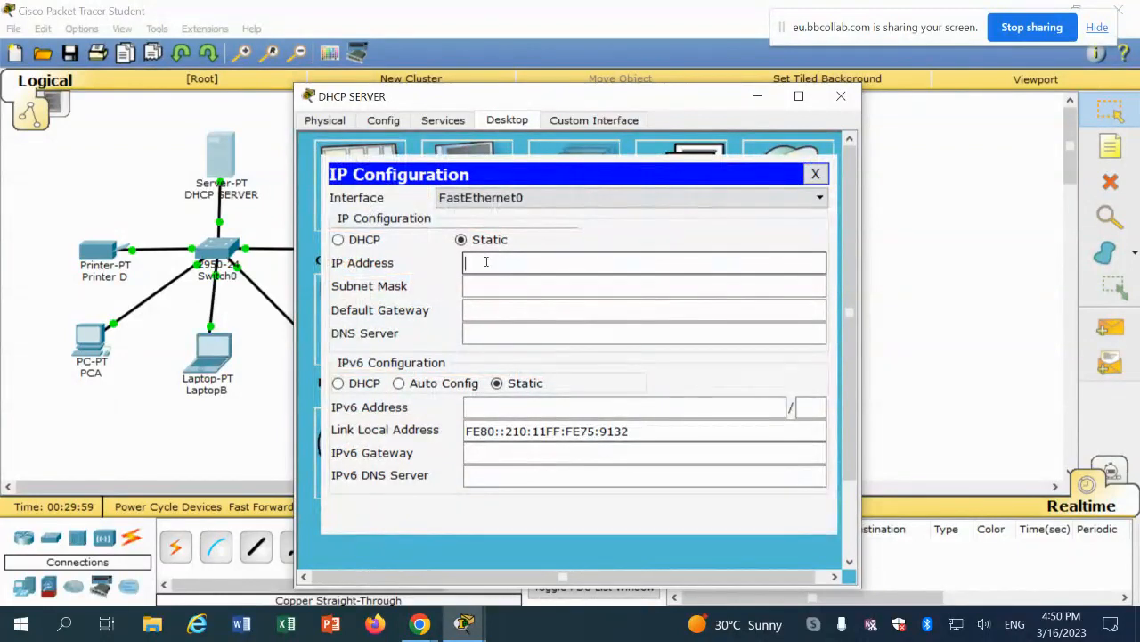
pyautogui.write('192.168.10.2')
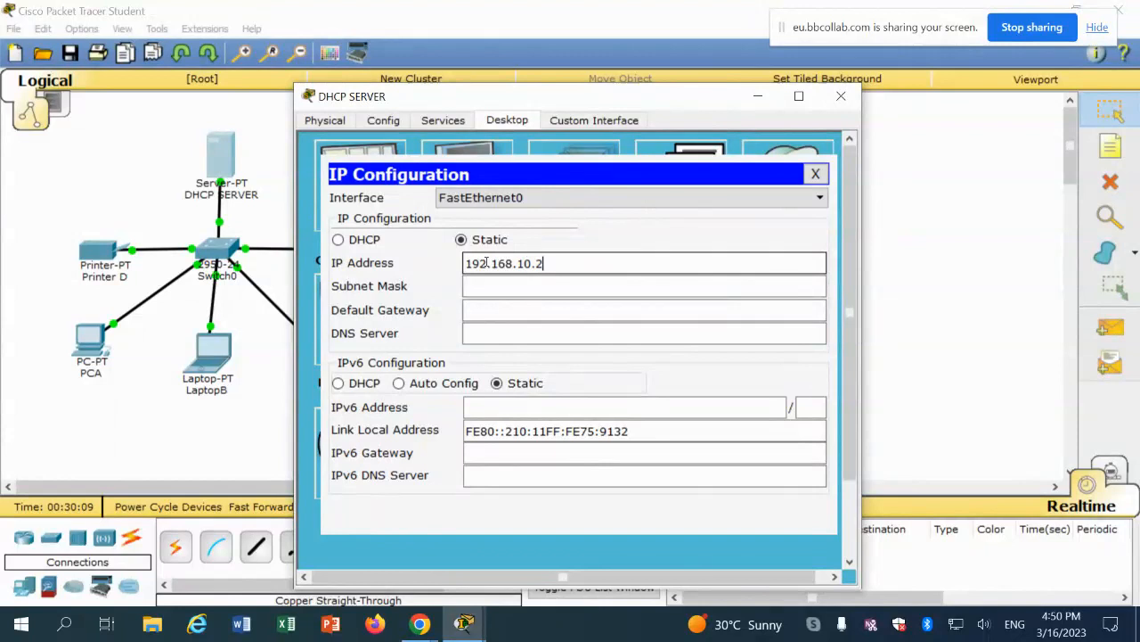
pyautogui.click(500, 285)
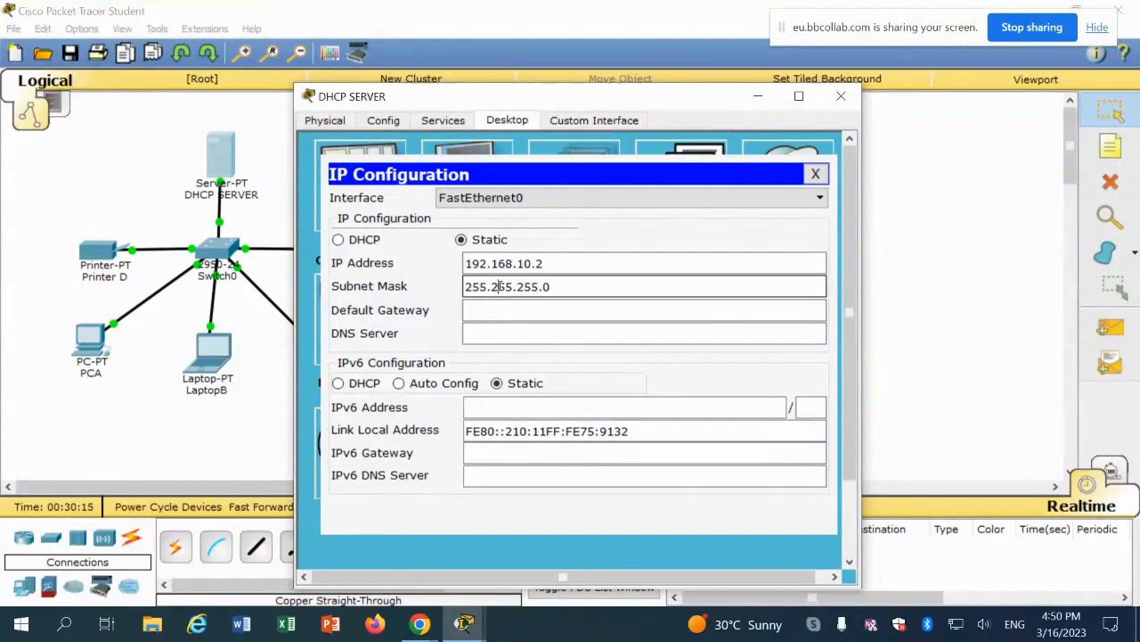
# Set the DHCP server's static gateway to 192.168.10.1 in its global configuration settings.
pyautogui.press('Tab')
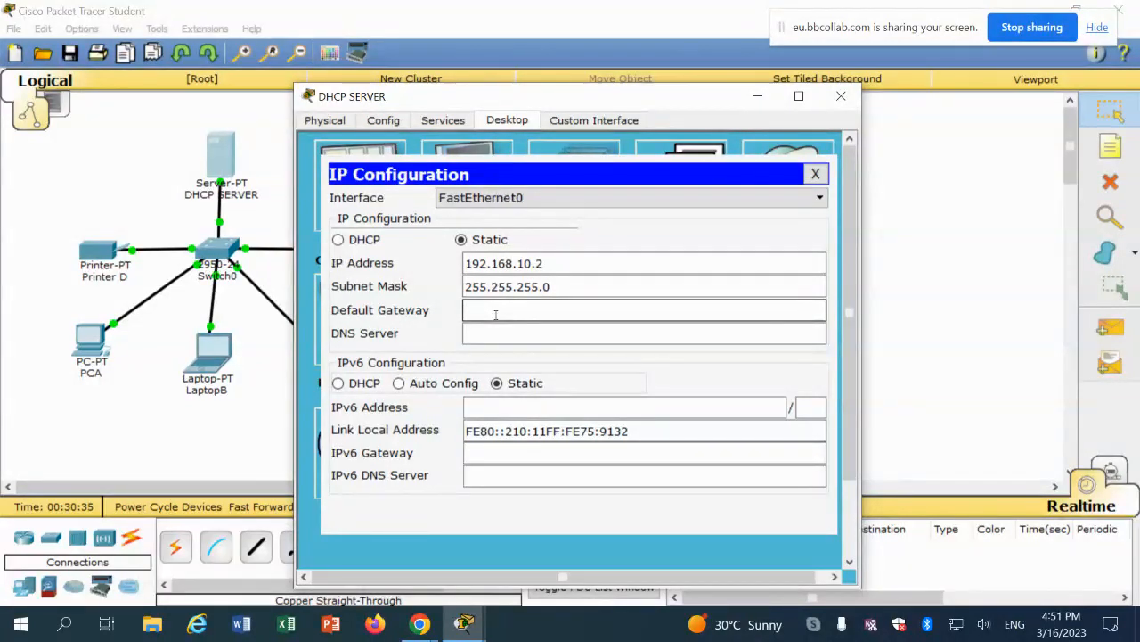
pyautogui.moveTo(428, 96); pyautogui.dragTo(668, 151)
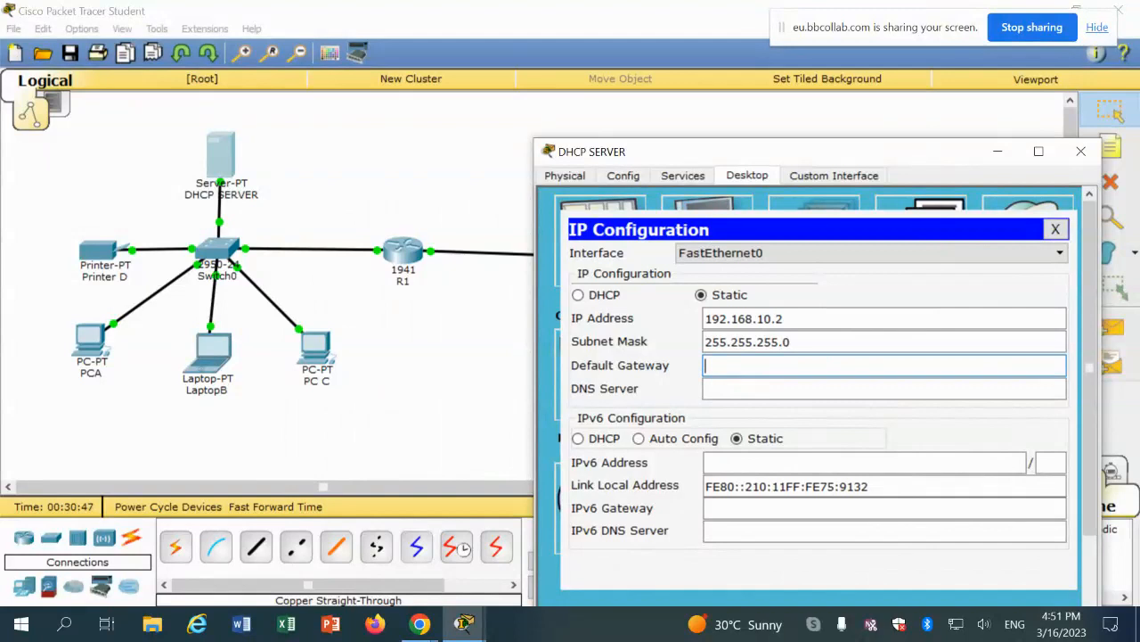
pyautogui.moveTo(758, 151); pyautogui.dragTo(746, 374)
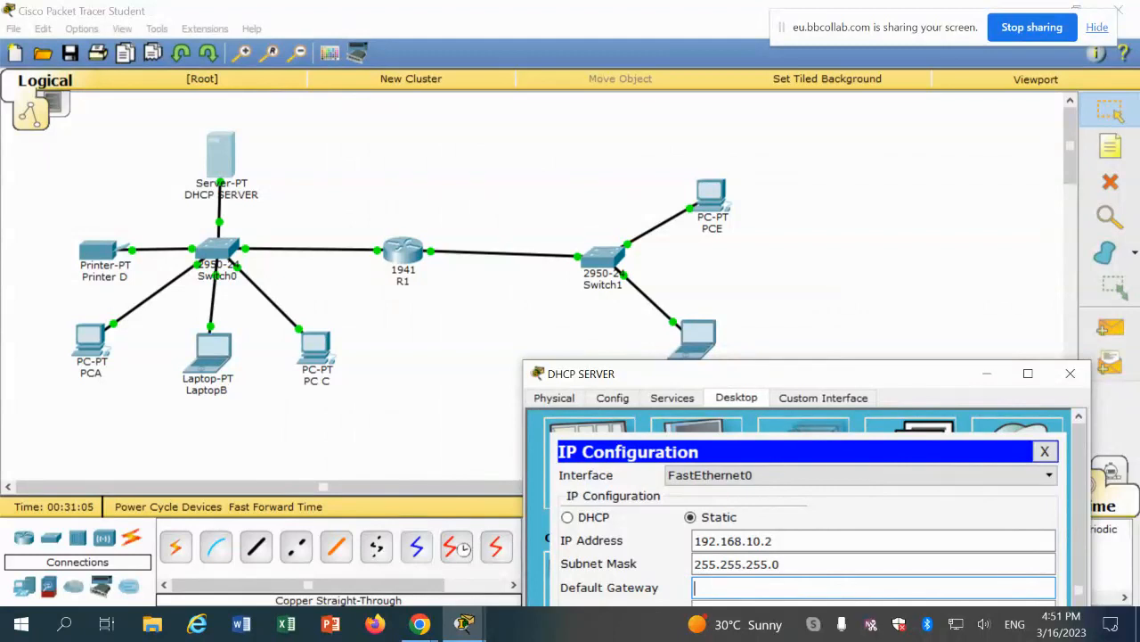
pyautogui.click(613, 398)
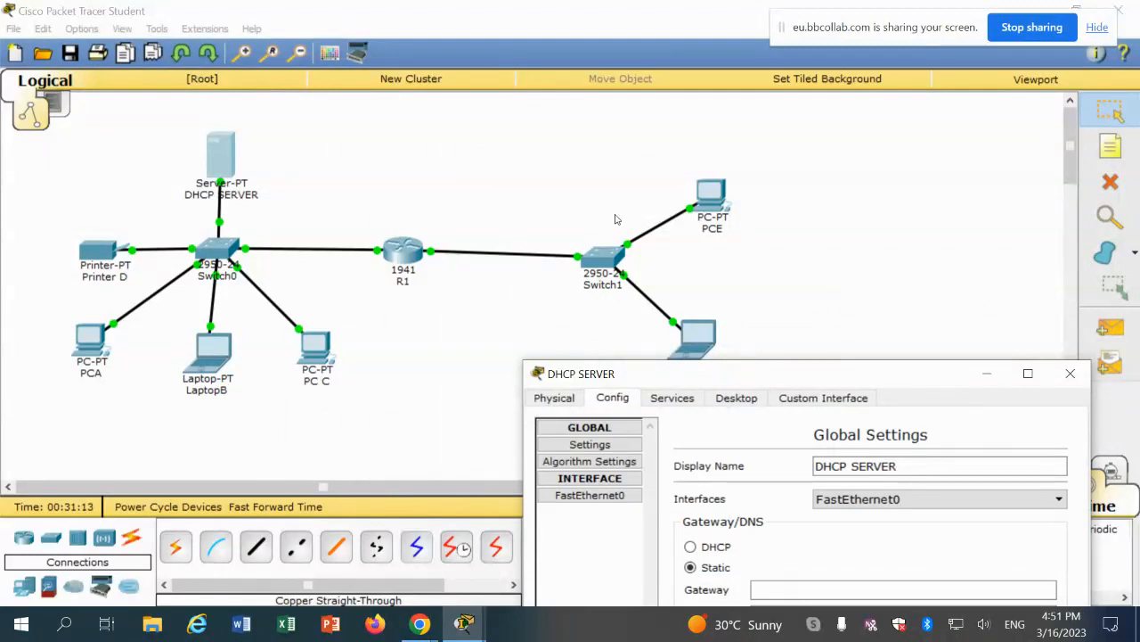
pyautogui.moveTo(821, 372); pyautogui.dragTo(692, 116)
pyautogui.click(687, 332)
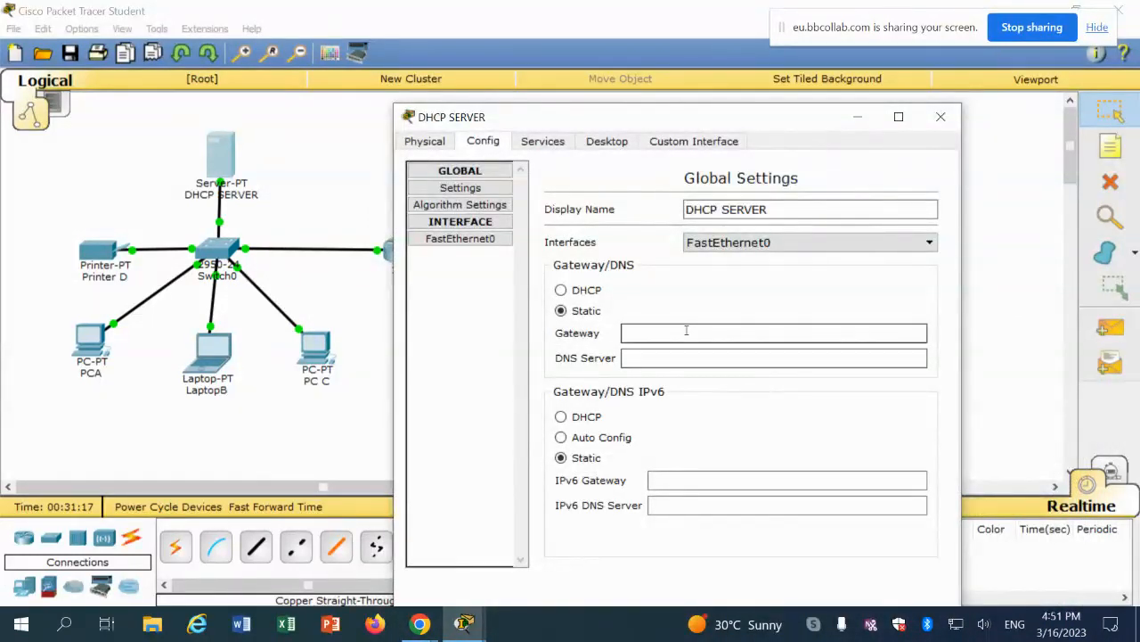
pyautogui.write('19')
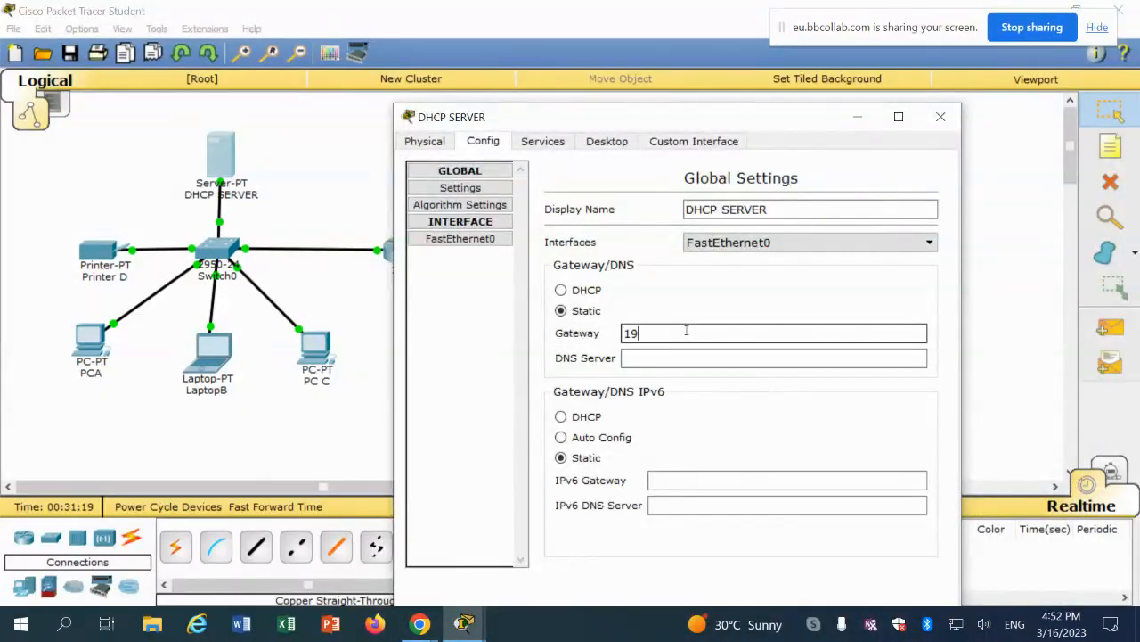
pyautogui.write('2.168.10.1')
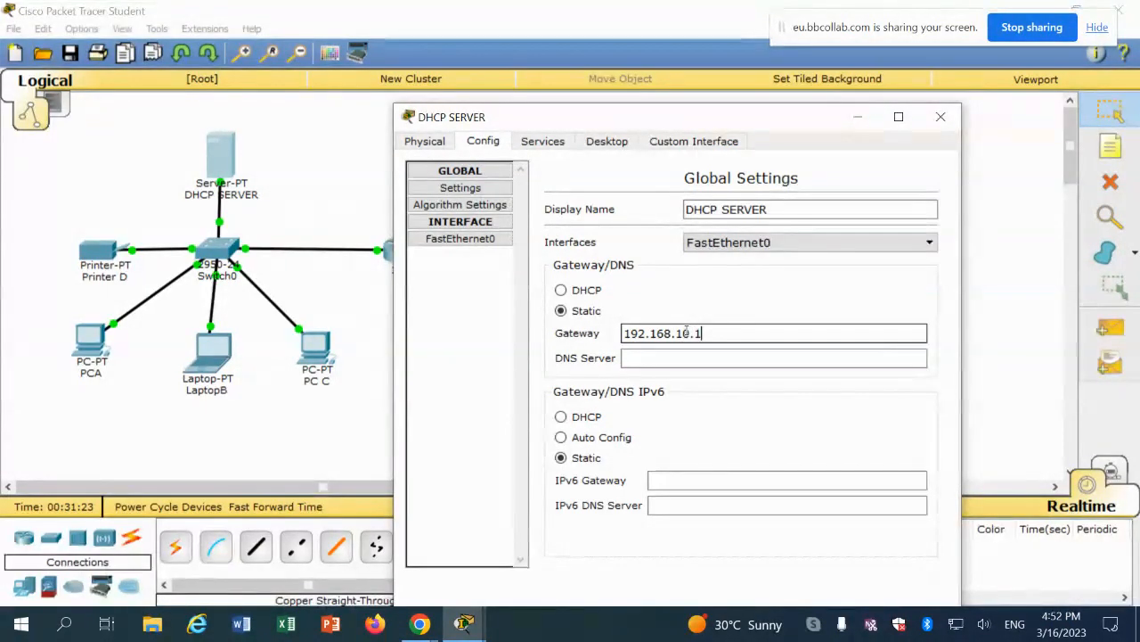
pyautogui.click(654, 357)
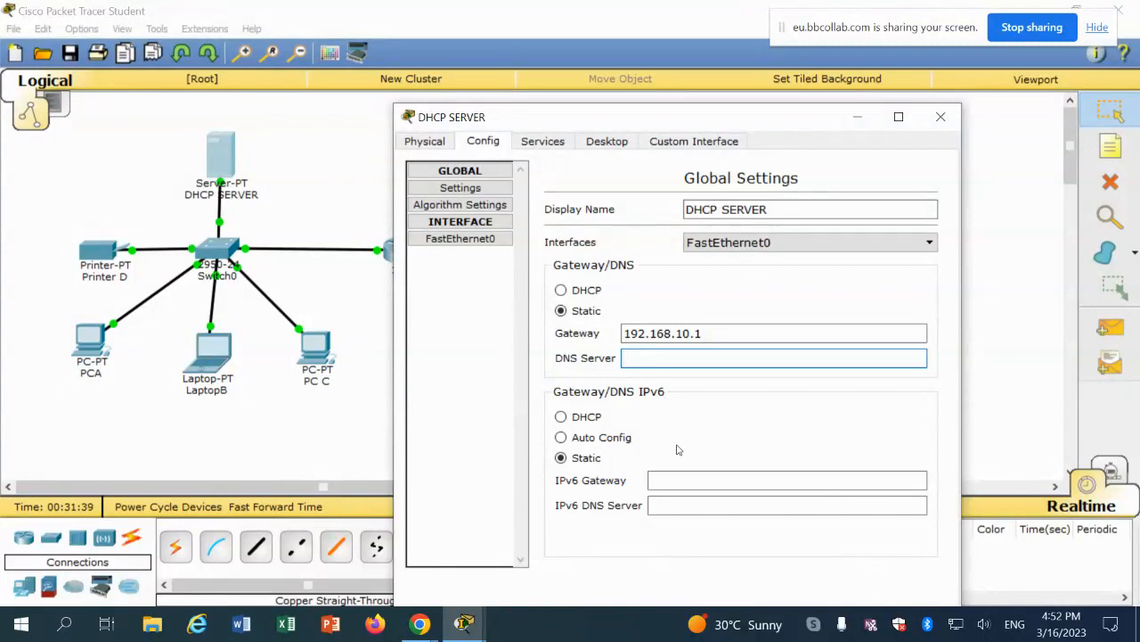
# Turn on the DHCP service for the server's FastEthernet0 interface.
pyautogui.click(543, 144)
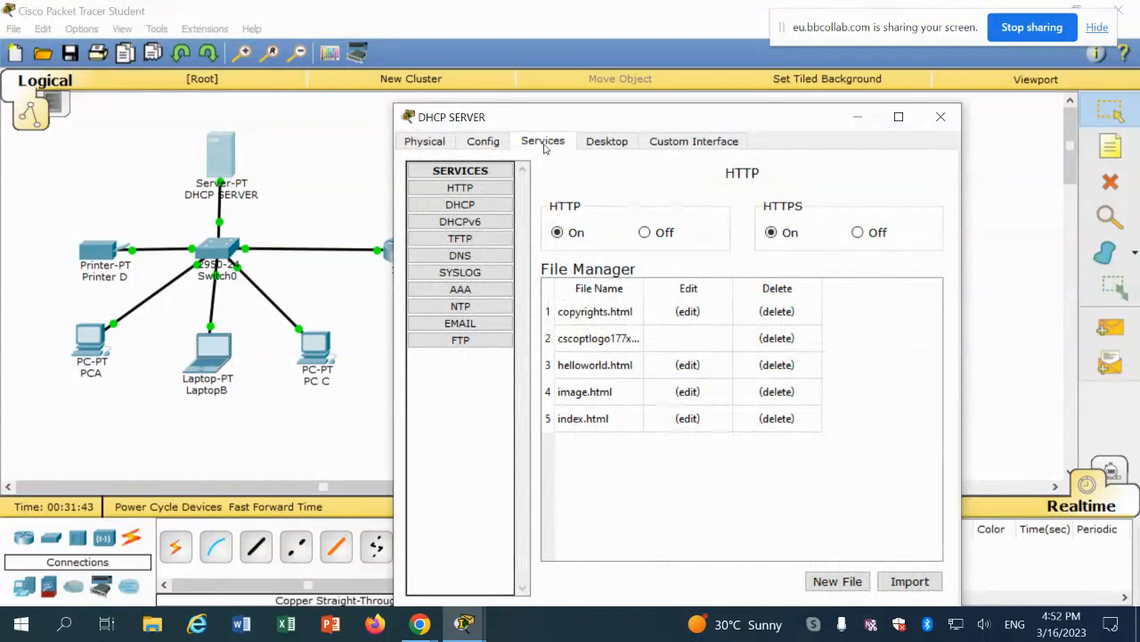
pyautogui.click(464, 206)
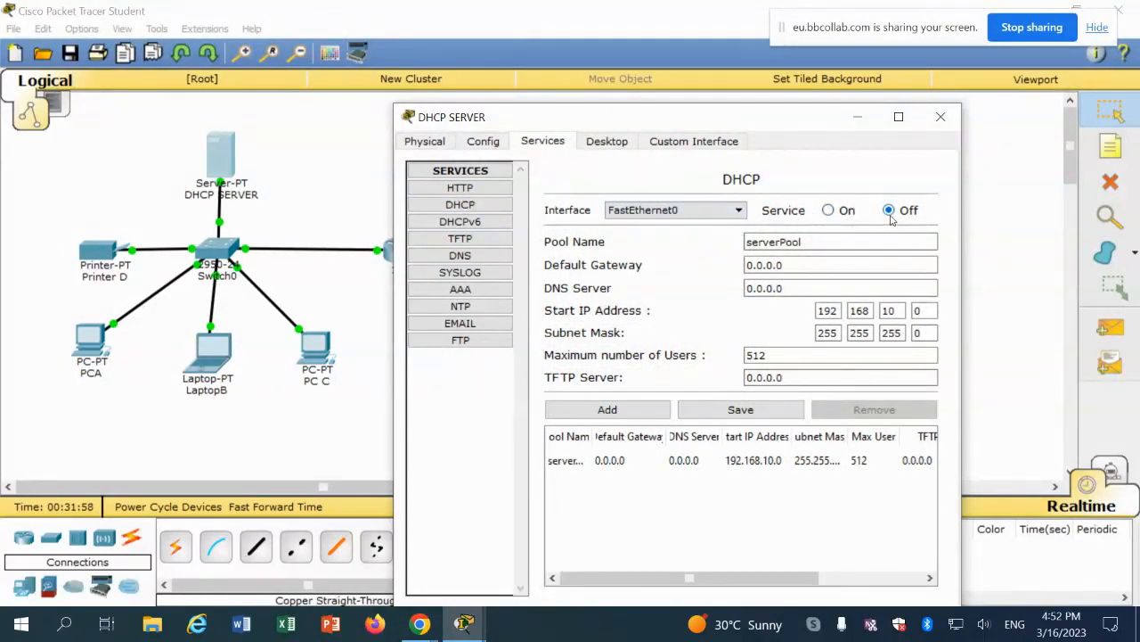
pyautogui.click(829, 211)
# Enter the pool name DXB_students and the default gateway 192.168.10.1 in the DHCP pool settings.
pyautogui.moveTo(817, 241); pyautogui.dragTo(730, 242)
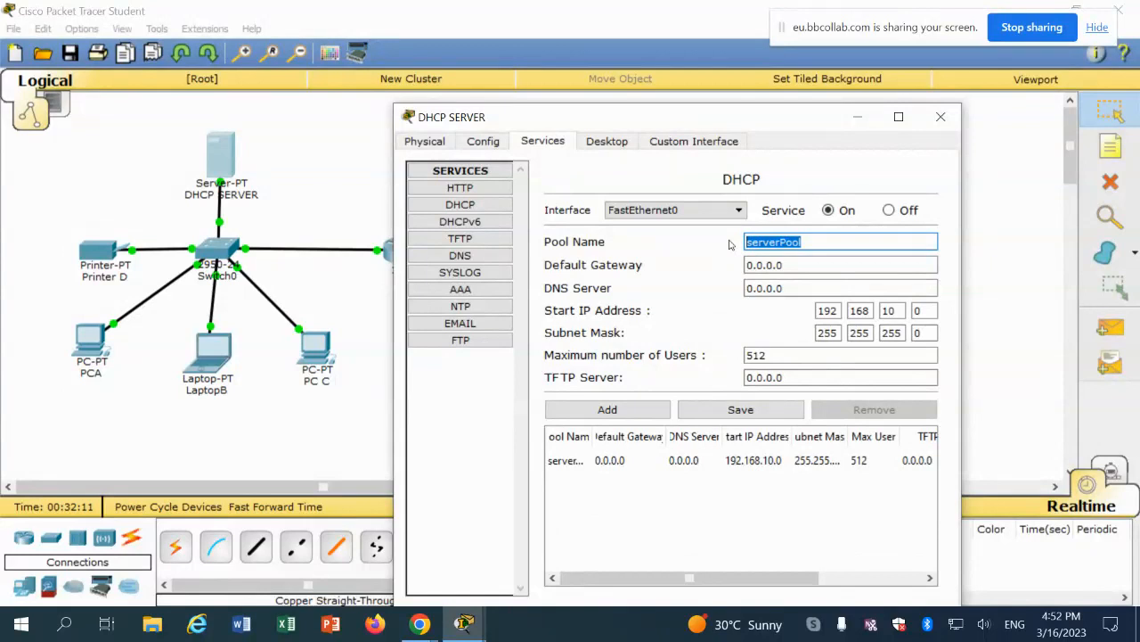
pyautogui.write('D')
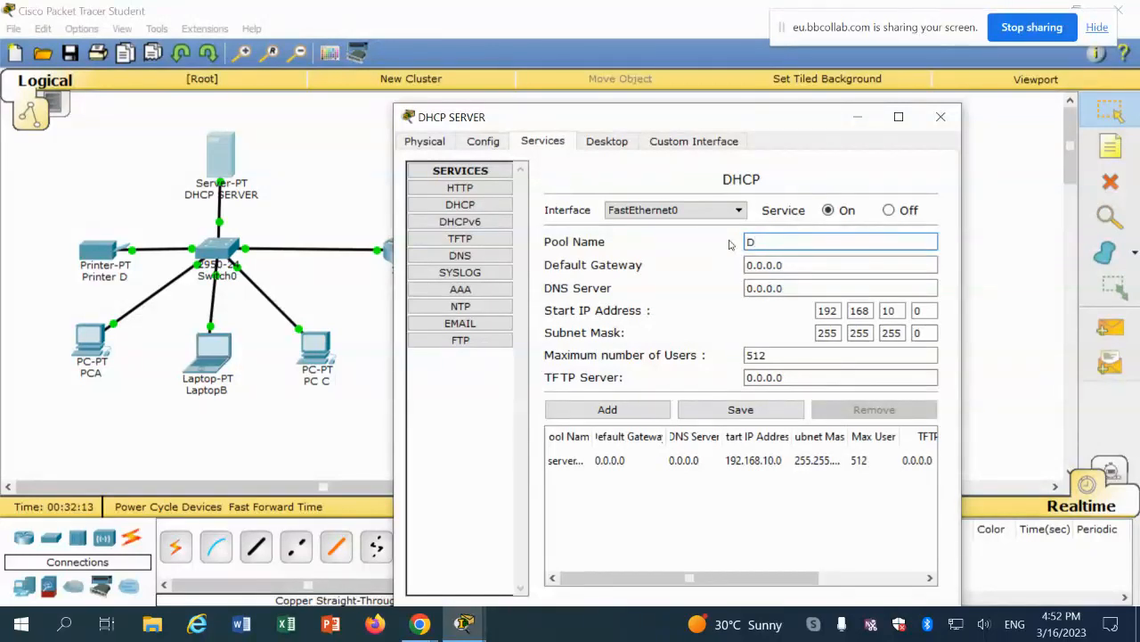
pyautogui.write('XB_students')
pyautogui.click(785, 264)
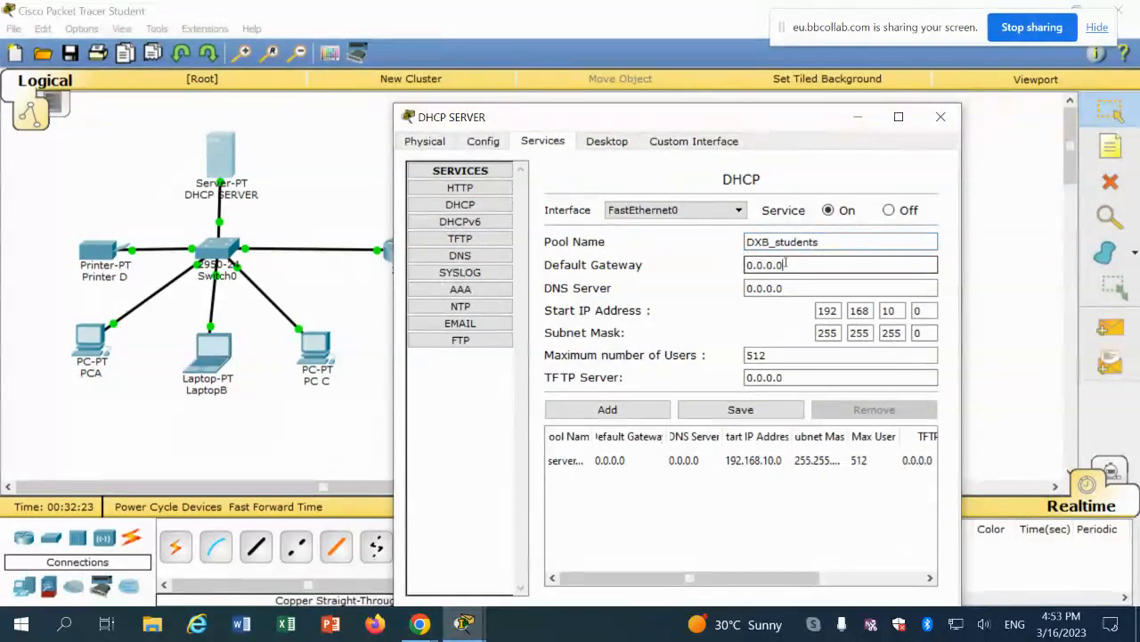
pyautogui.doubleClick(785, 264)
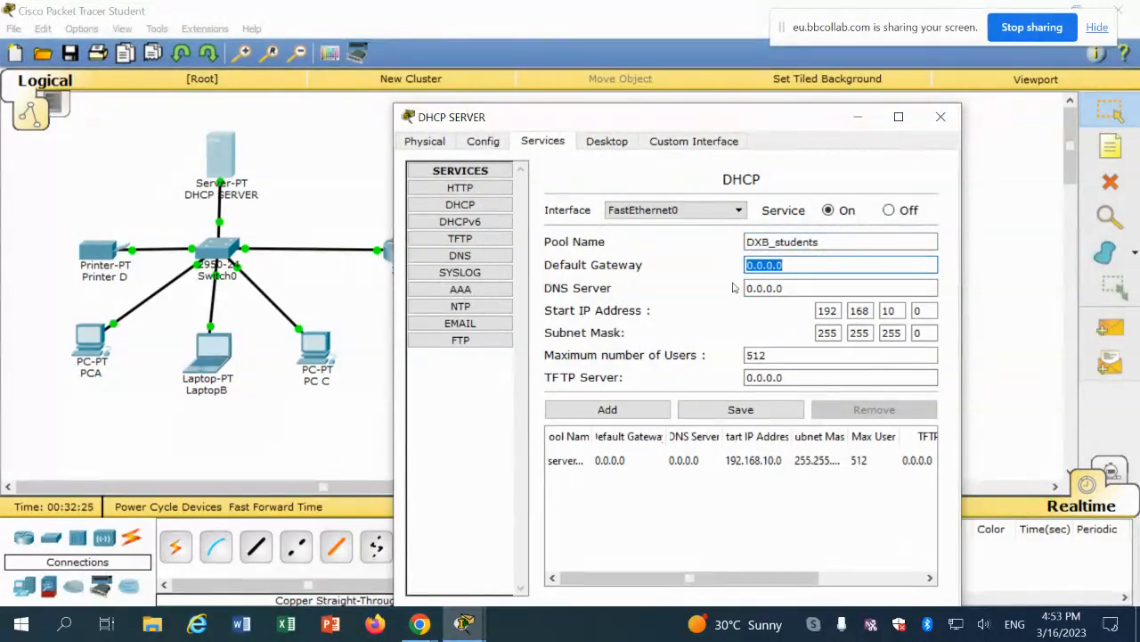
pyautogui.write('192.168.10.1')
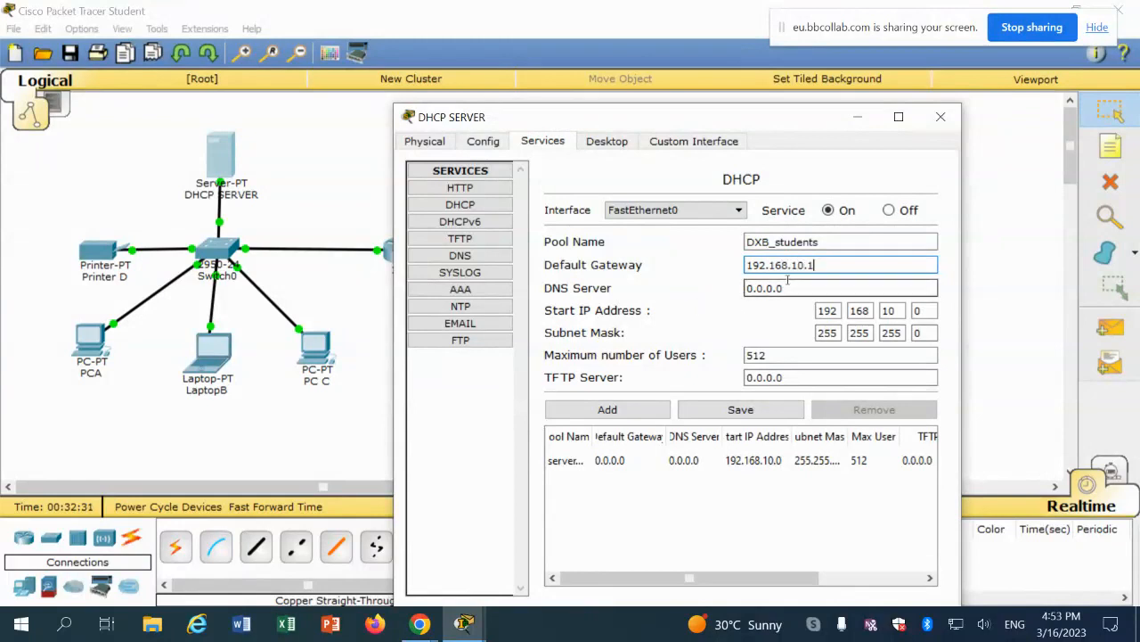
# Enter 192.168.10.3 as the DHCP start IP address and 200 as the maximum number of users.
pyautogui.click(787, 281)
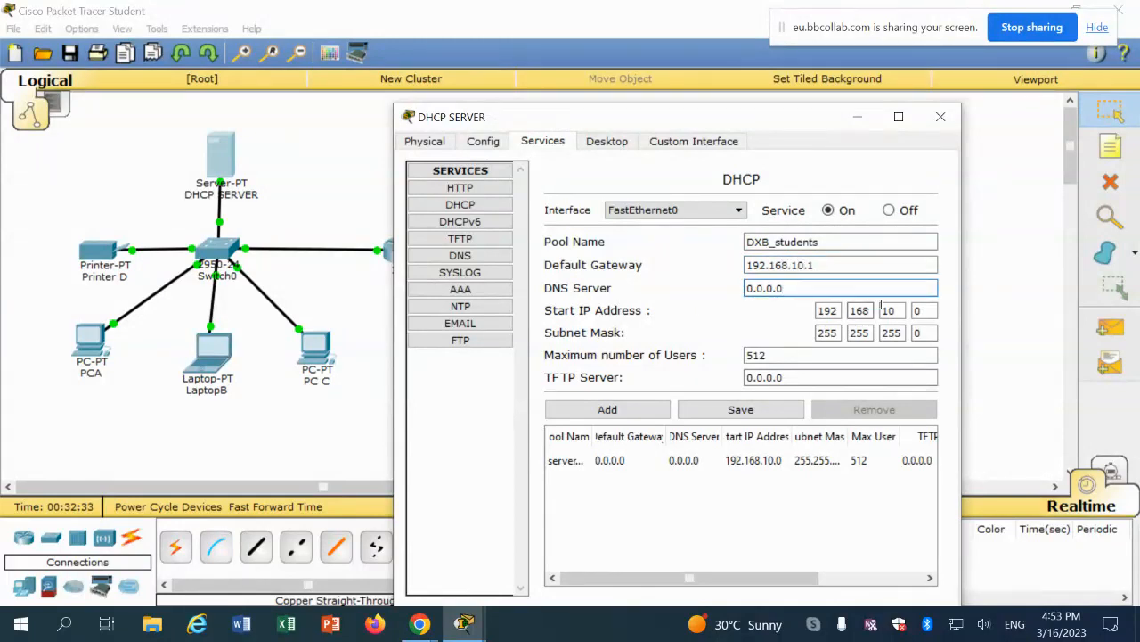
pyautogui.doubleClick(916, 310)
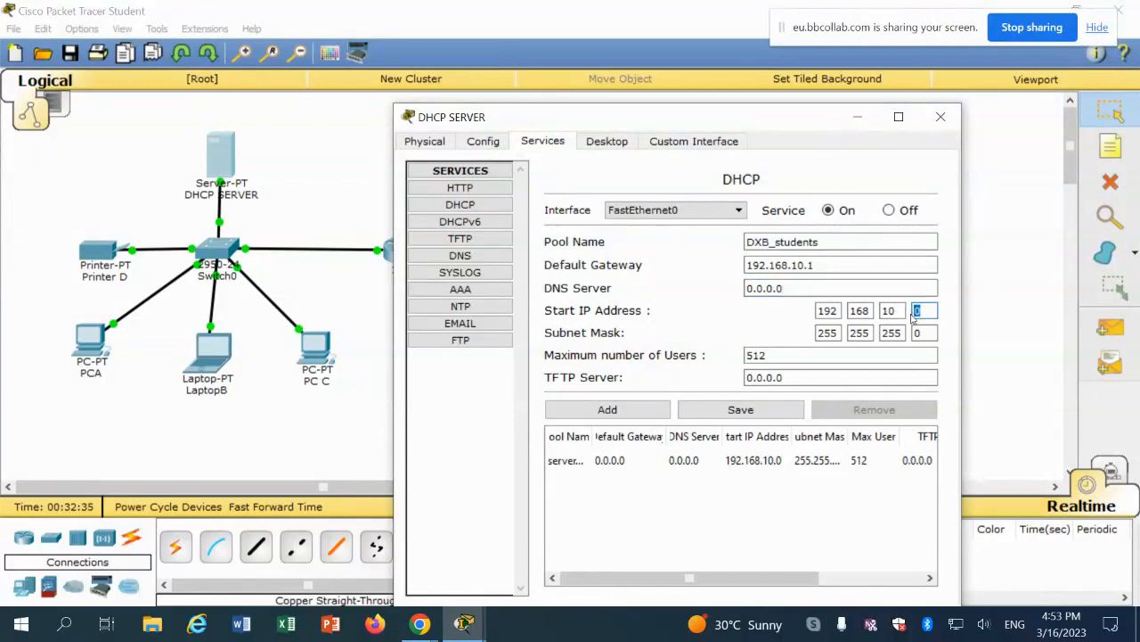
pyautogui.write('3')
pyautogui.moveTo(769, 356); pyautogui.dragTo(747, 357)
pyautogui.write('200')
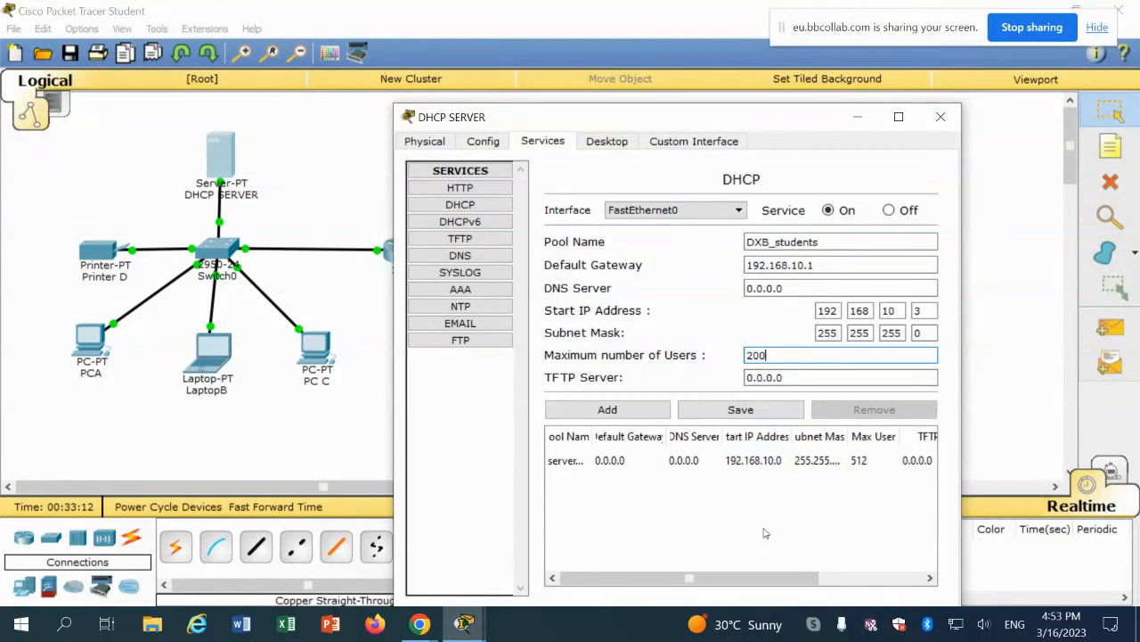
pyautogui.click(728, 515)
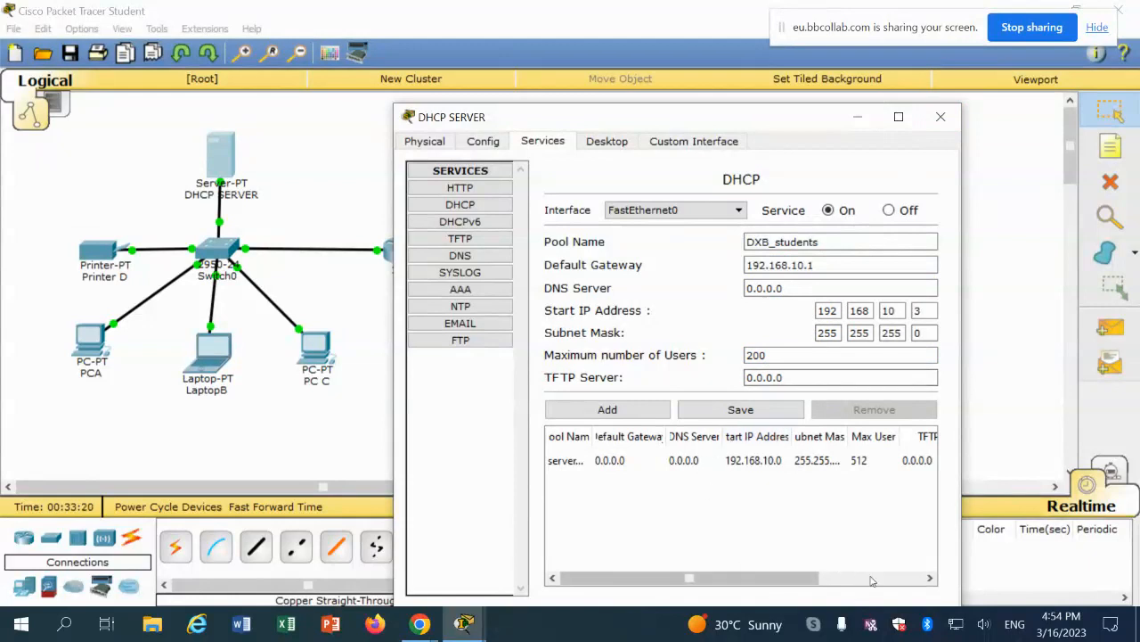
# Enlarge the server's window, load the existing serverPool entry and set its start IP address to 192.168.10.3, with the DHCP service on.
pyautogui.moveTo(771, 126); pyautogui.dragTo(719, 0)
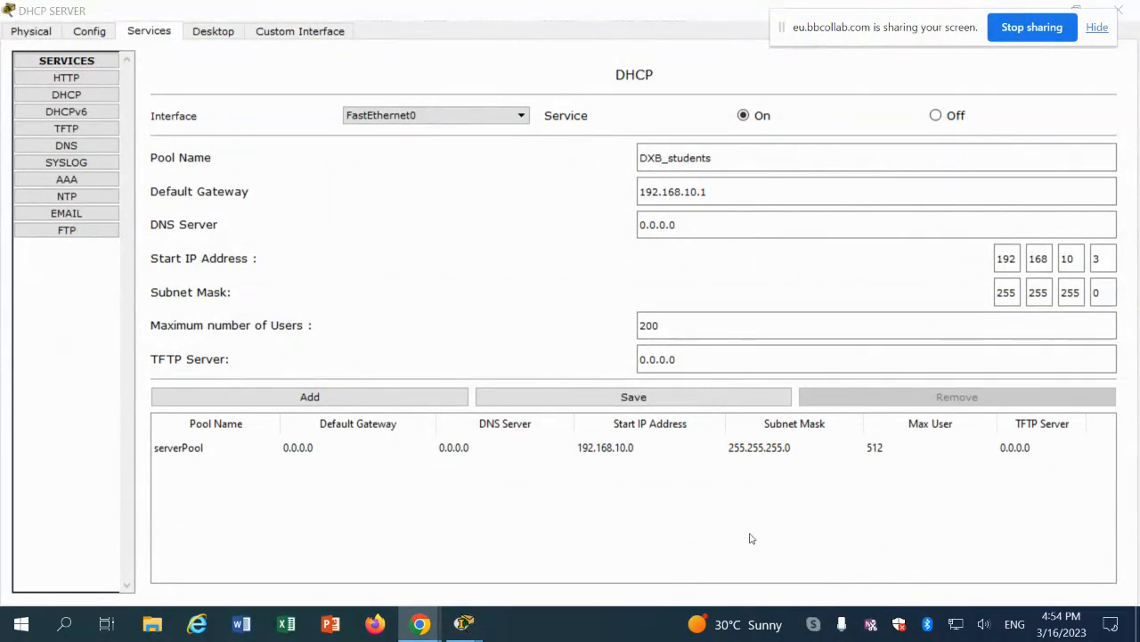
pyautogui.click(630, 448)
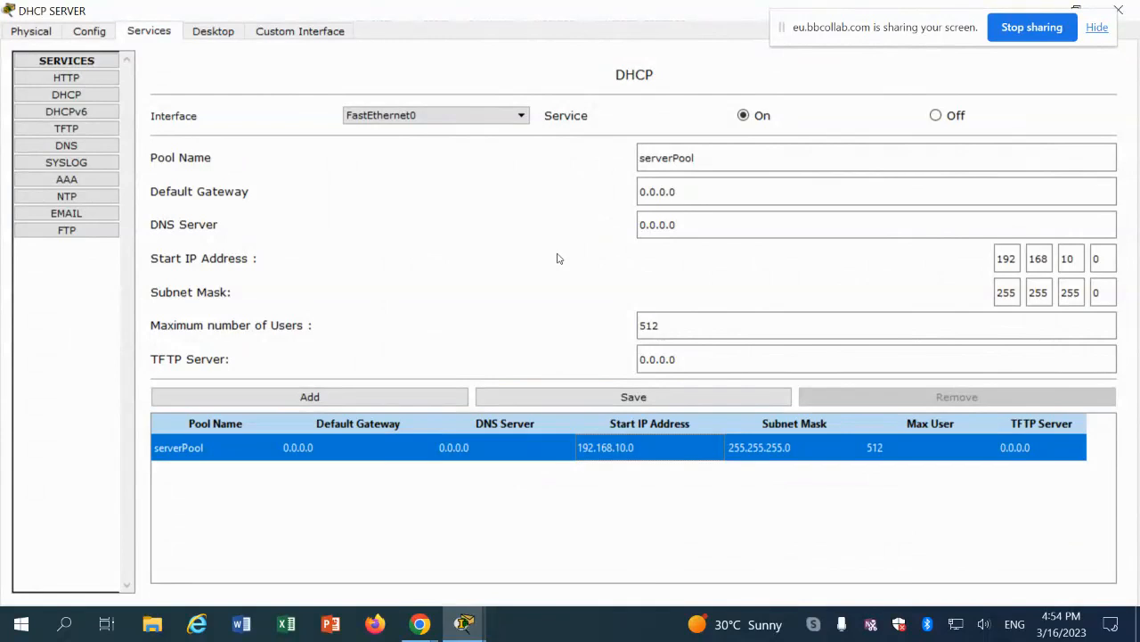
pyautogui.click(936, 116)
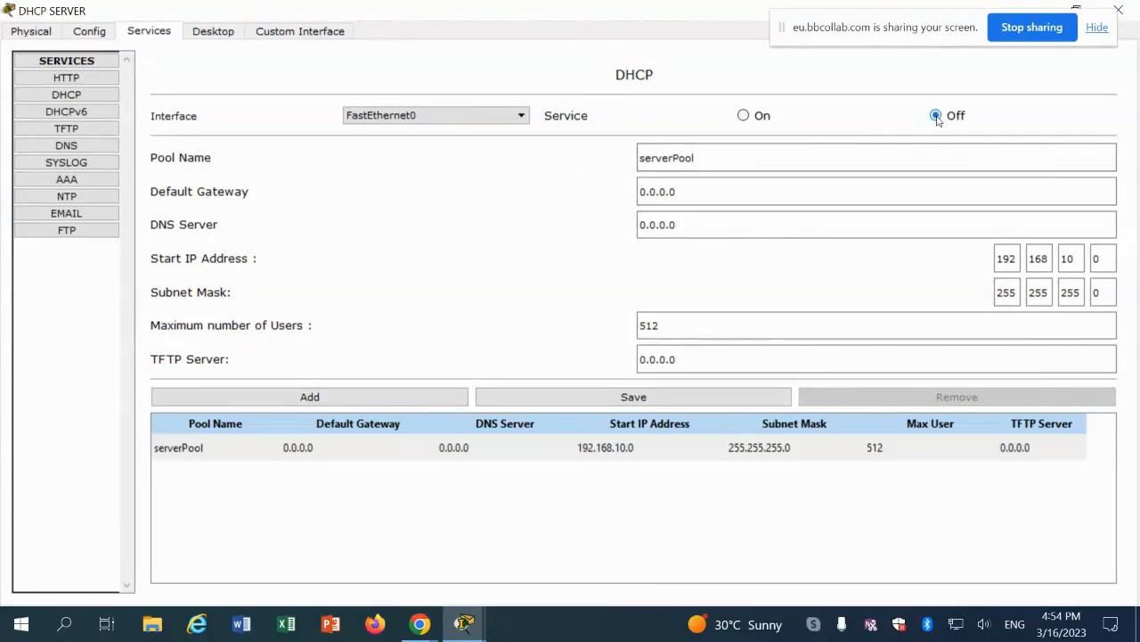
pyautogui.click(743, 115)
pyautogui.doubleClick(1092, 265)
pyautogui.write('3')
pyautogui.click(1103, 294)
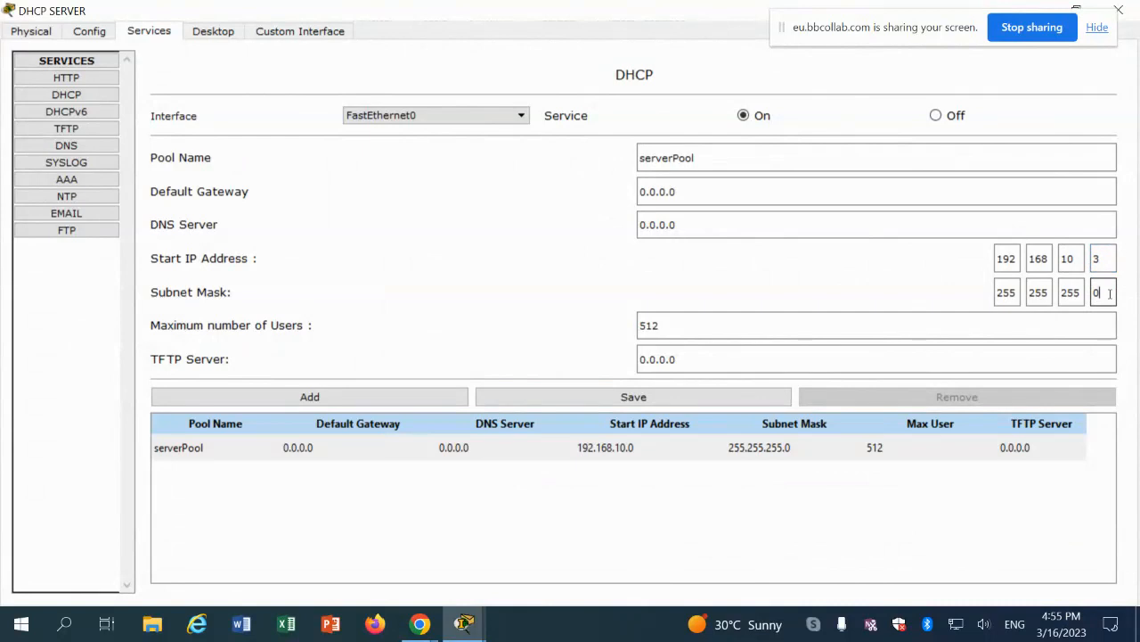
# Set the maximum number of users of serverPool to 200.
pyautogui.doubleClick(692, 327)
pyautogui.press('BackSpace')
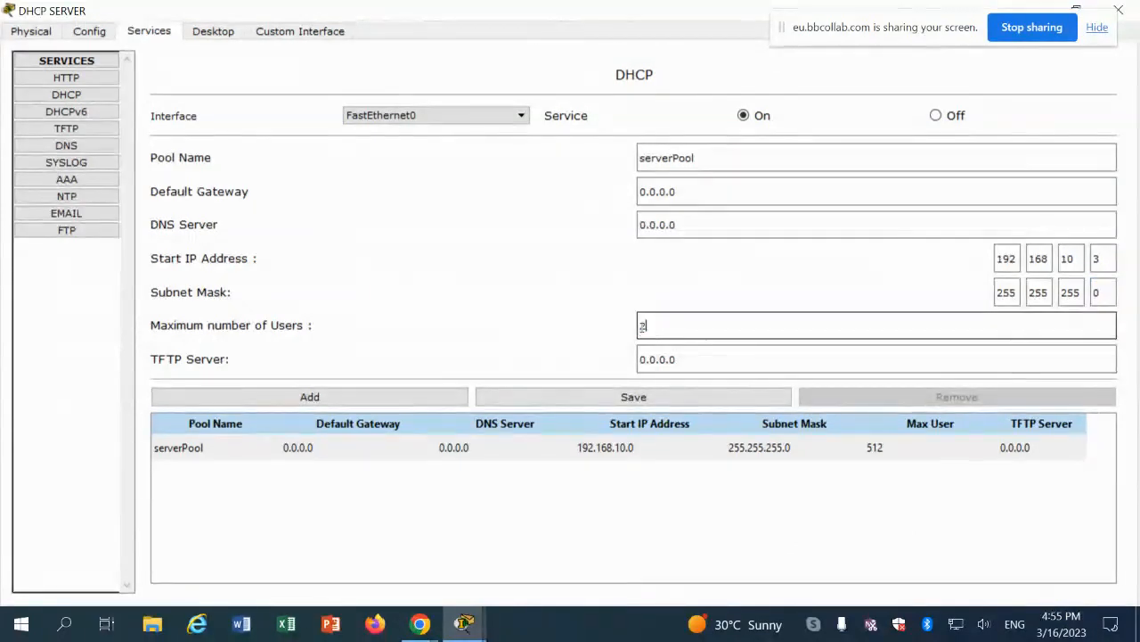
pyautogui.write('200')
pyautogui.click(693, 358)
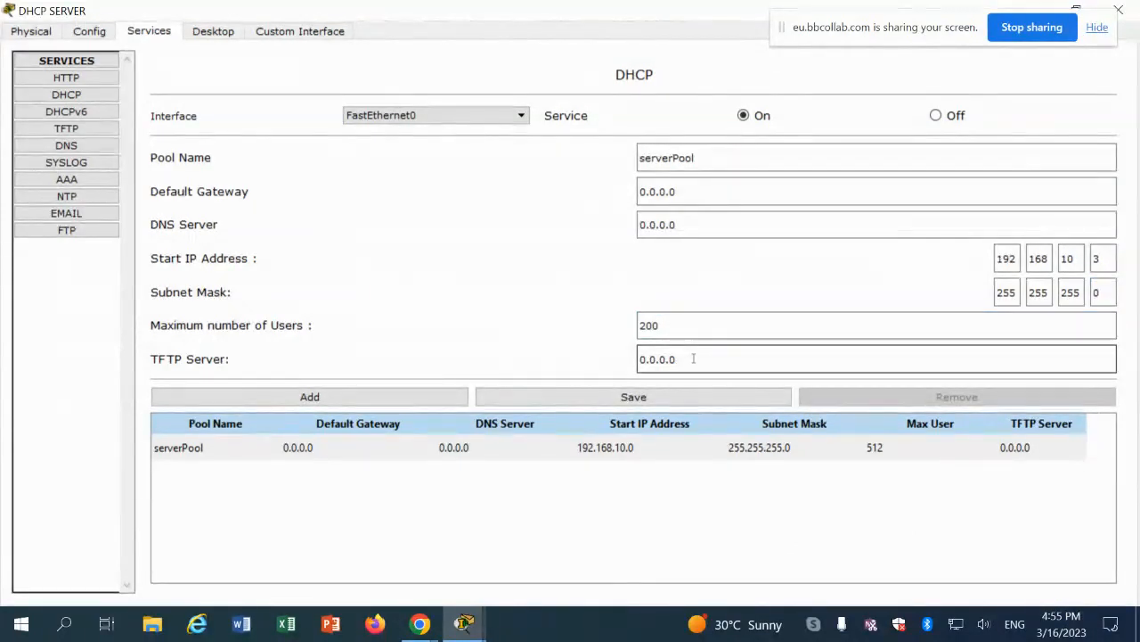
# Set serverPool's default gateway to 192.168.10.1, save the pool and close the server's window.
pyautogui.moveTo(695, 194); pyautogui.dragTo(611, 187)
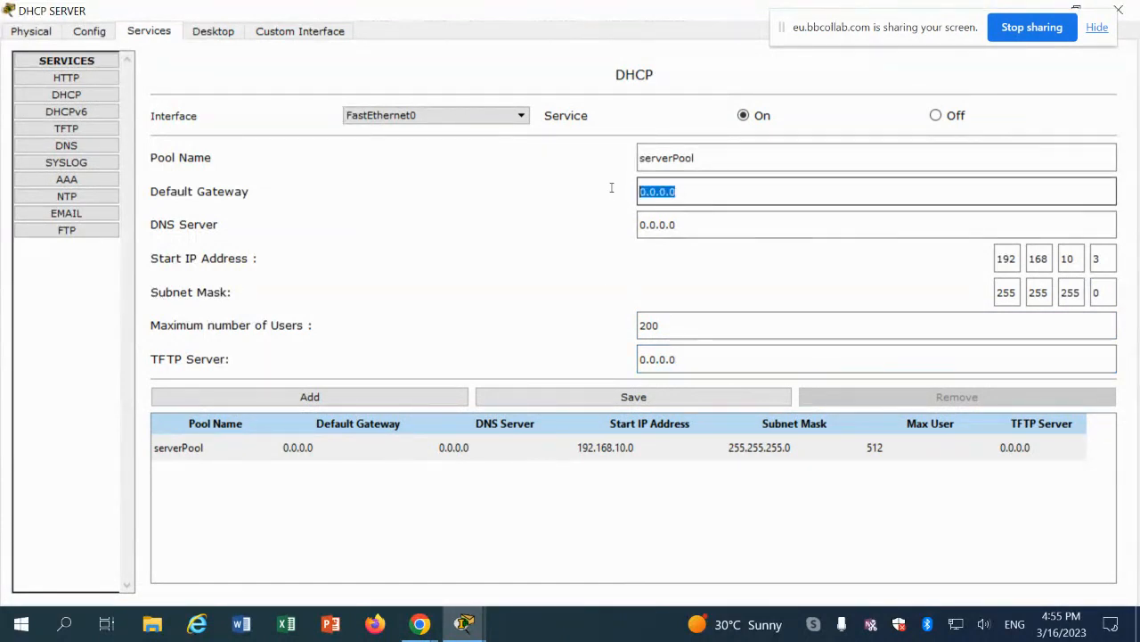
pyautogui.write('192')
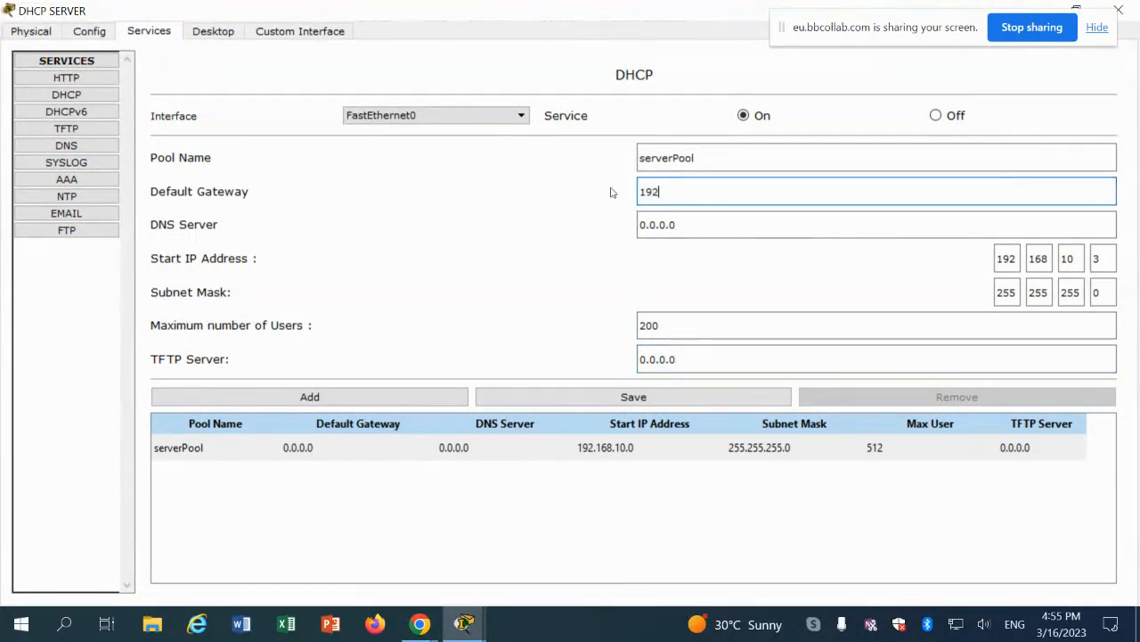
pyautogui.write('.168.')
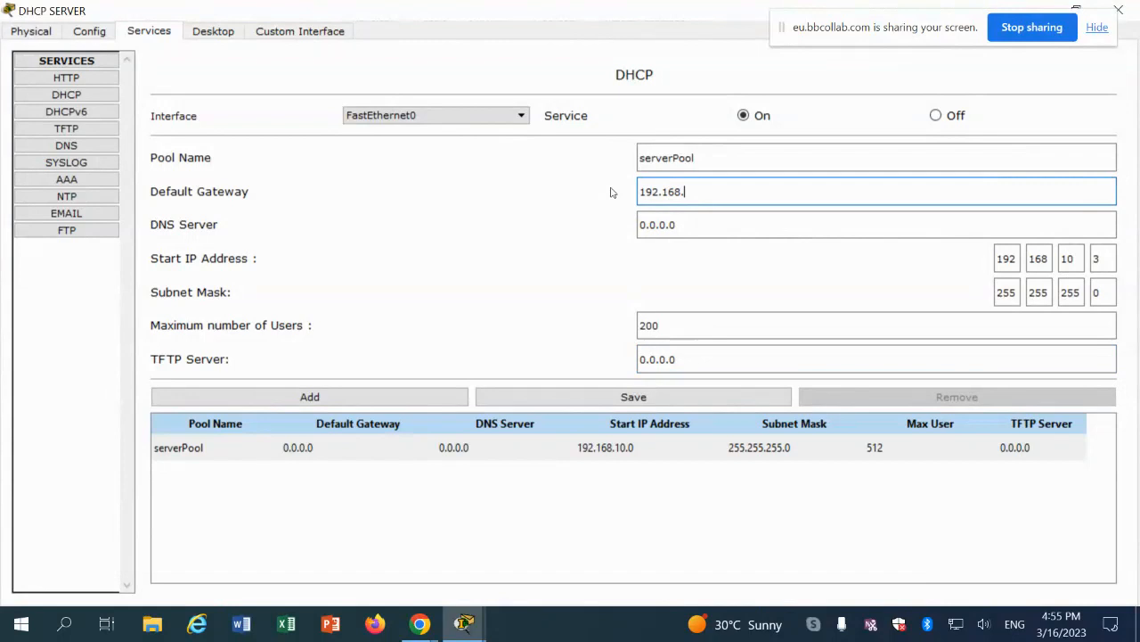
pyautogui.write('10.1')
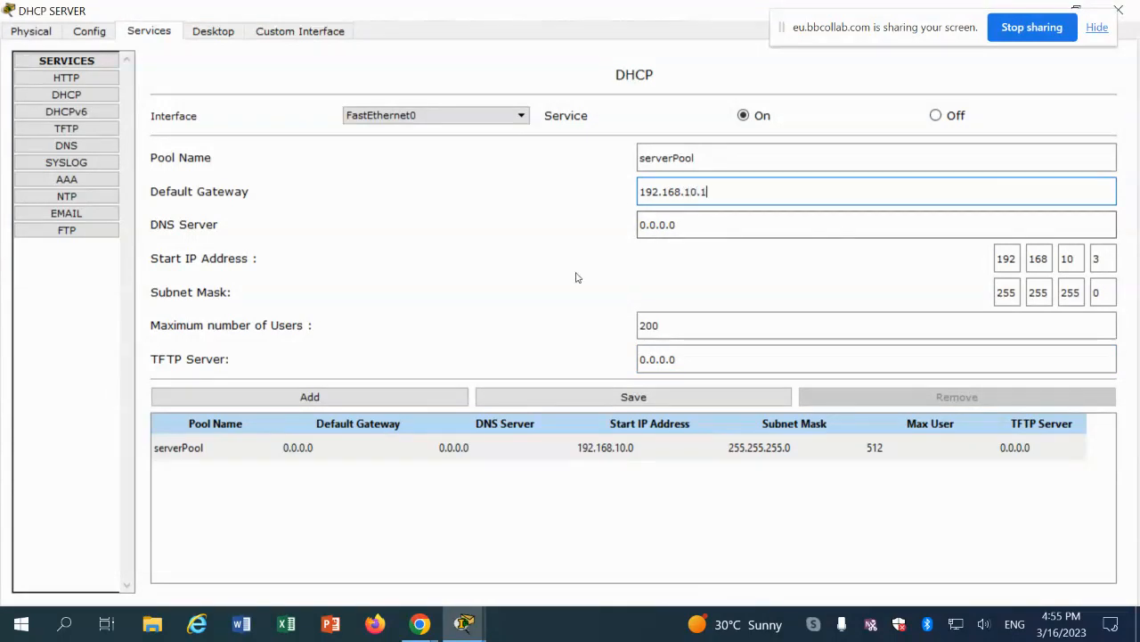
pyautogui.click(660, 398)
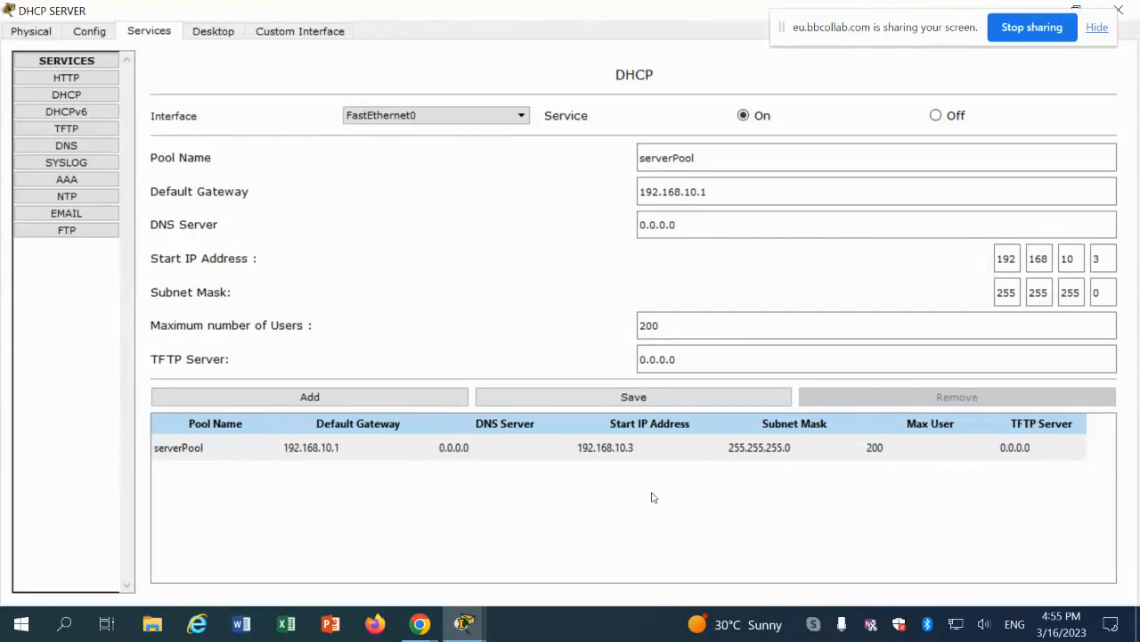
pyautogui.click(1121, 7)
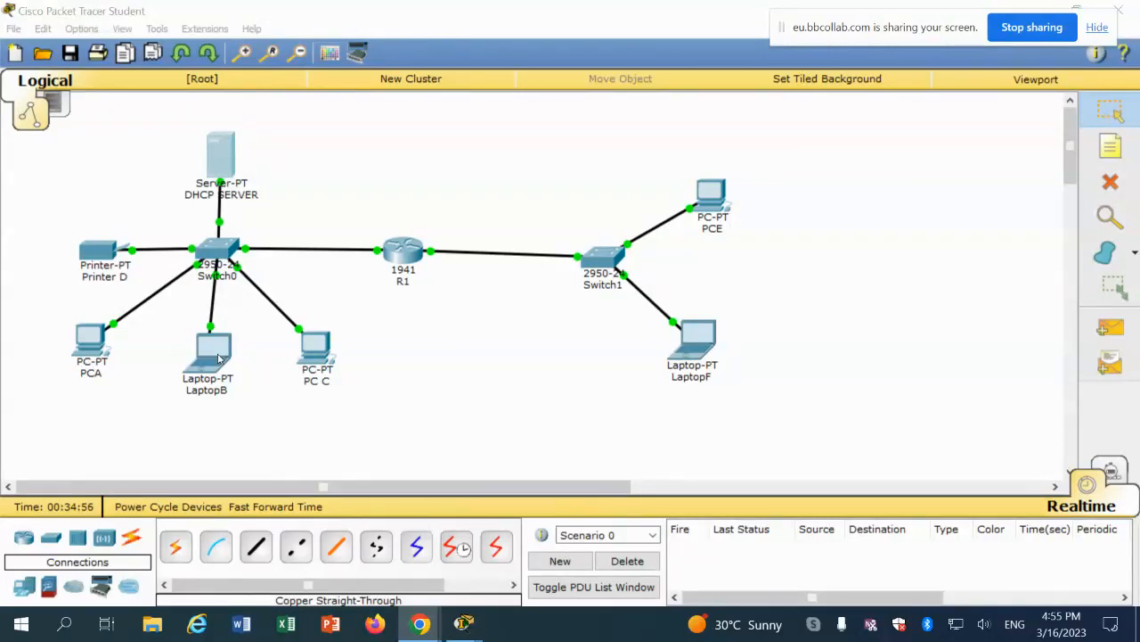
# Switch Printer D's FastEthernet0 IP configuration to DHCP and close its window.
pyautogui.click(96, 253)
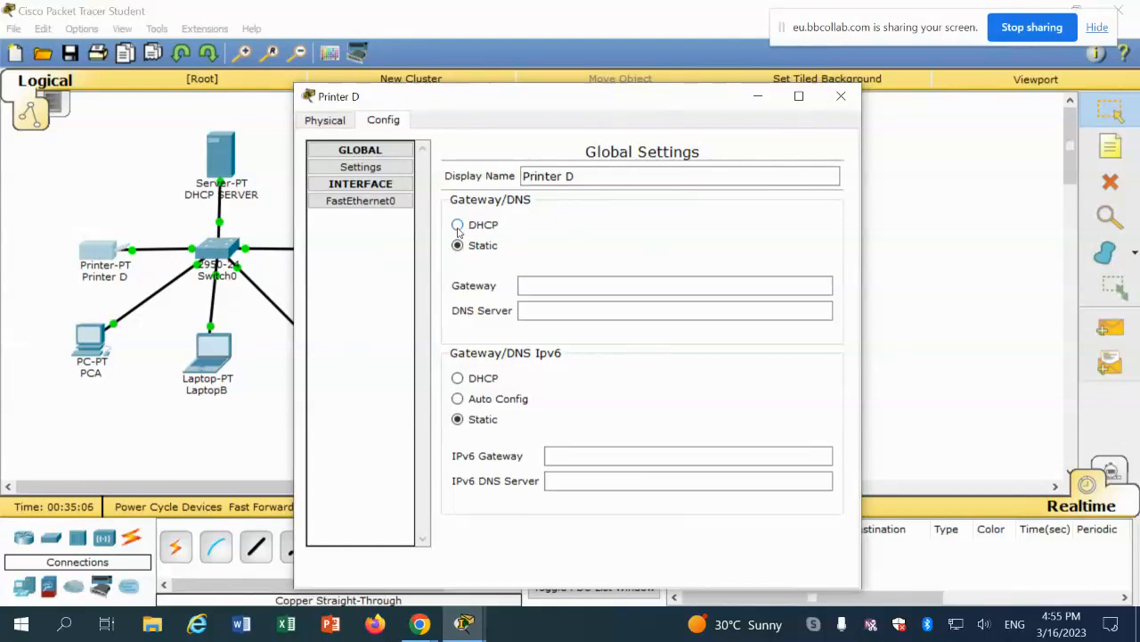
pyautogui.click(363, 201)
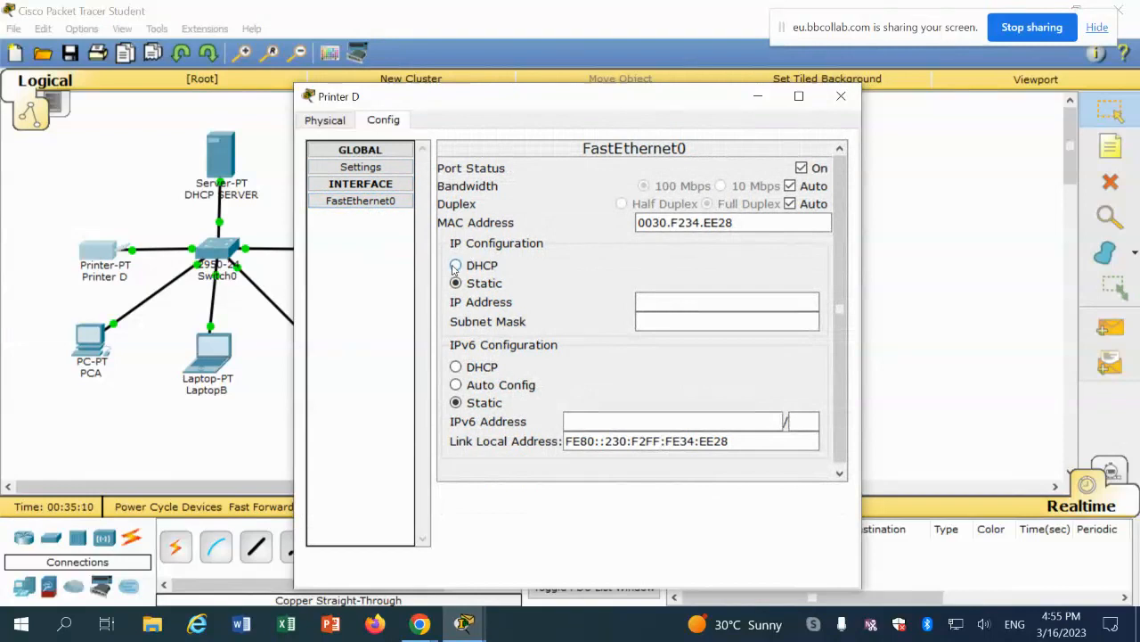
pyautogui.click(454, 266)
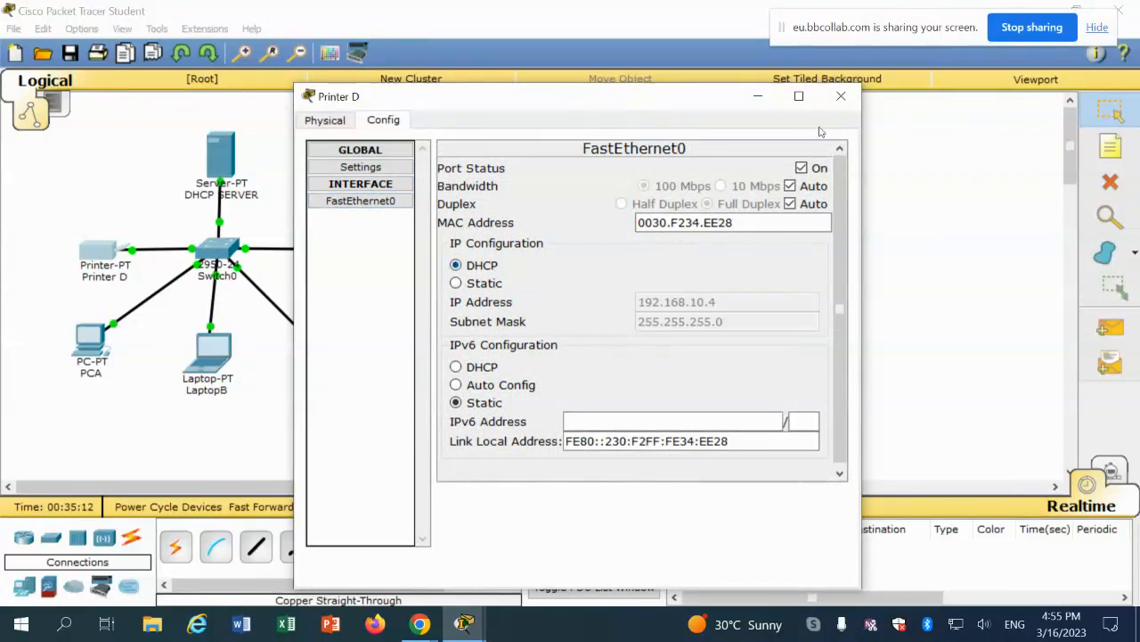
pyautogui.click(840, 95)
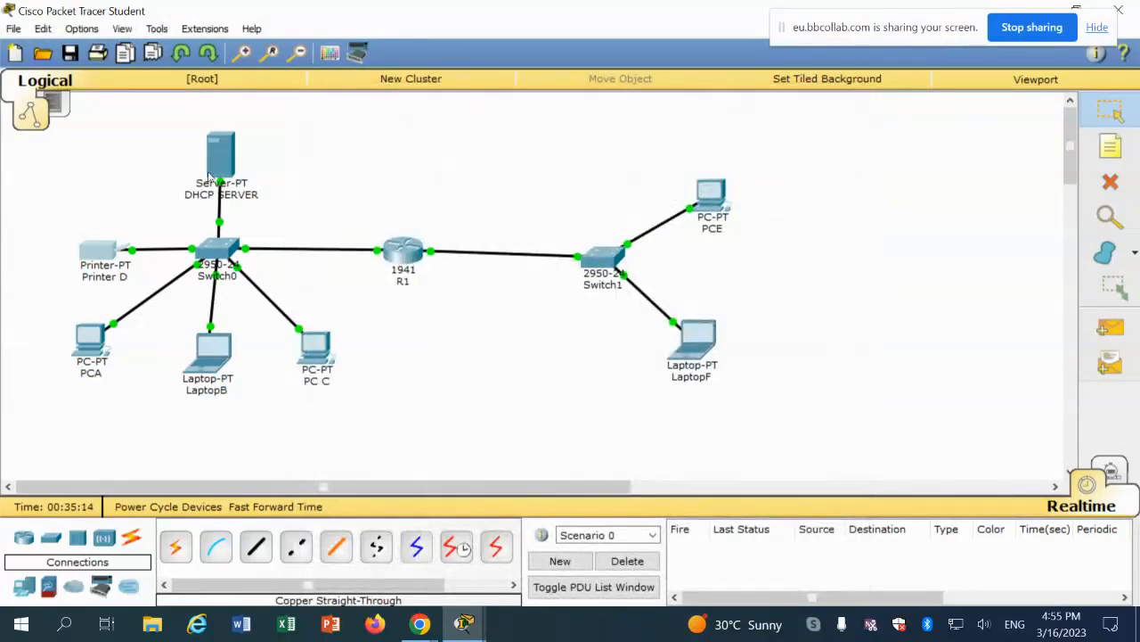
# Switch PCA's FastEthernet0 IP configuration to DHCP and close its window.
pyautogui.click(85, 343)
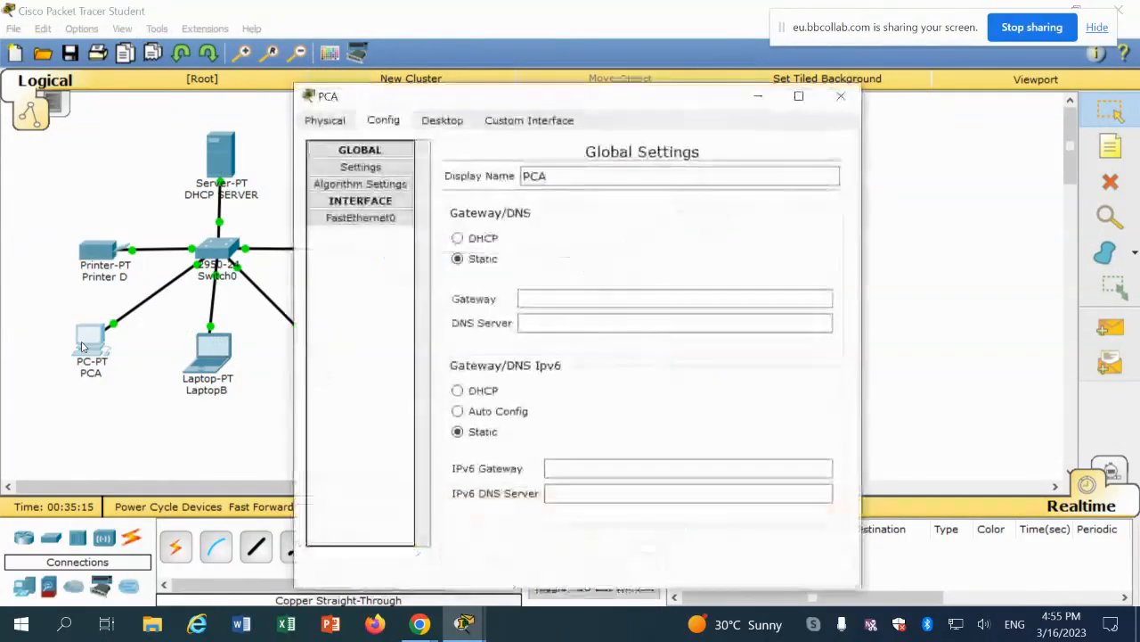
pyautogui.click(385, 219)
pyautogui.click(455, 264)
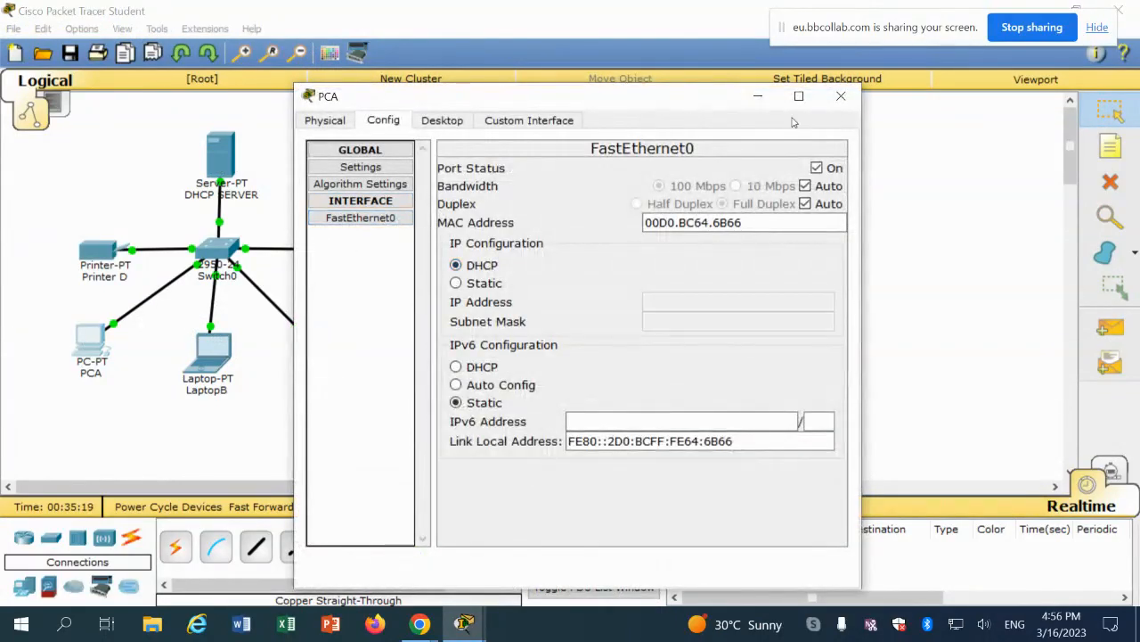
pyautogui.click(840, 96)
# Set LaptopB's gateway and DNS to DHCP, view its FastEthernet0 settings and close its window.
pyautogui.click(210, 352)
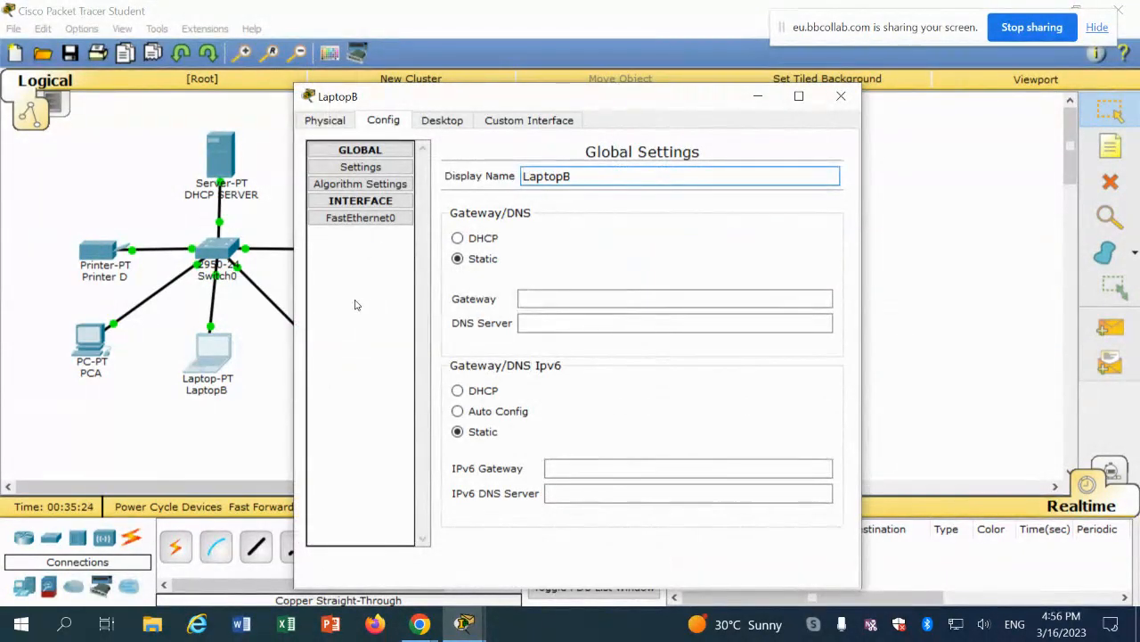
pyautogui.click(474, 240)
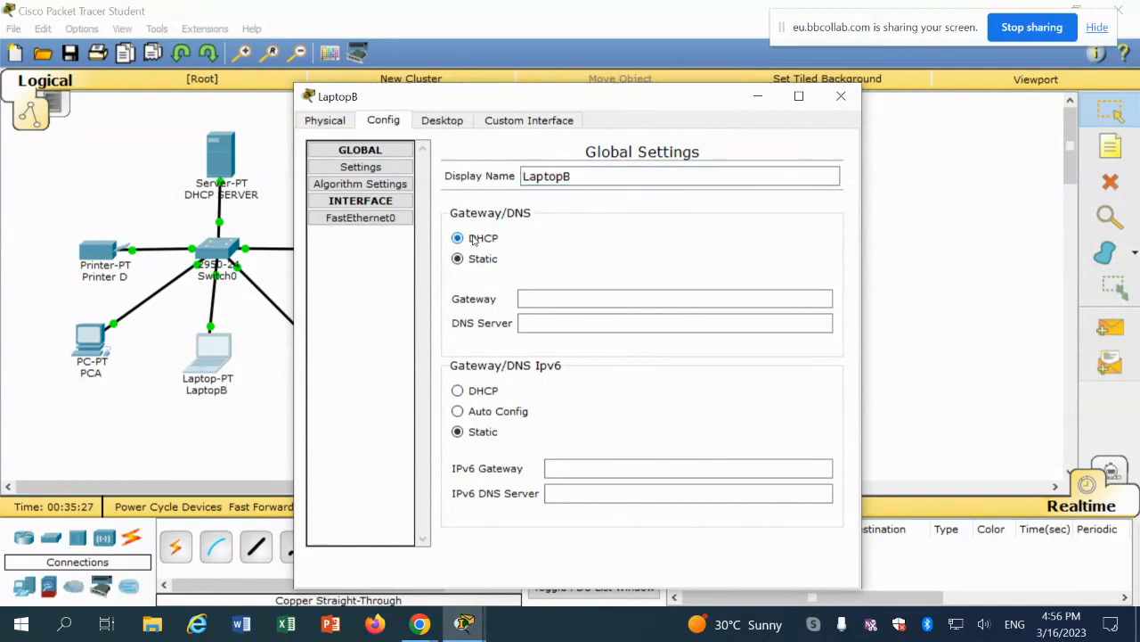
pyautogui.click(360, 218)
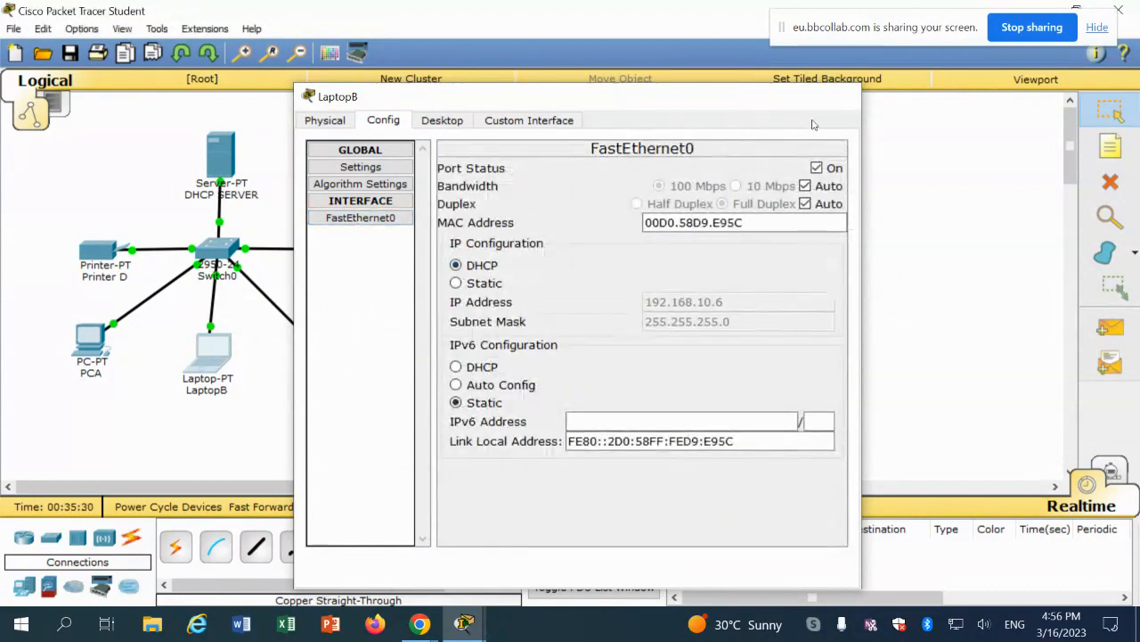
pyautogui.click(841, 95)
# Switch PC C's FastEthernet0 IP configuration to DHCP and close its window.
pyautogui.click(316, 346)
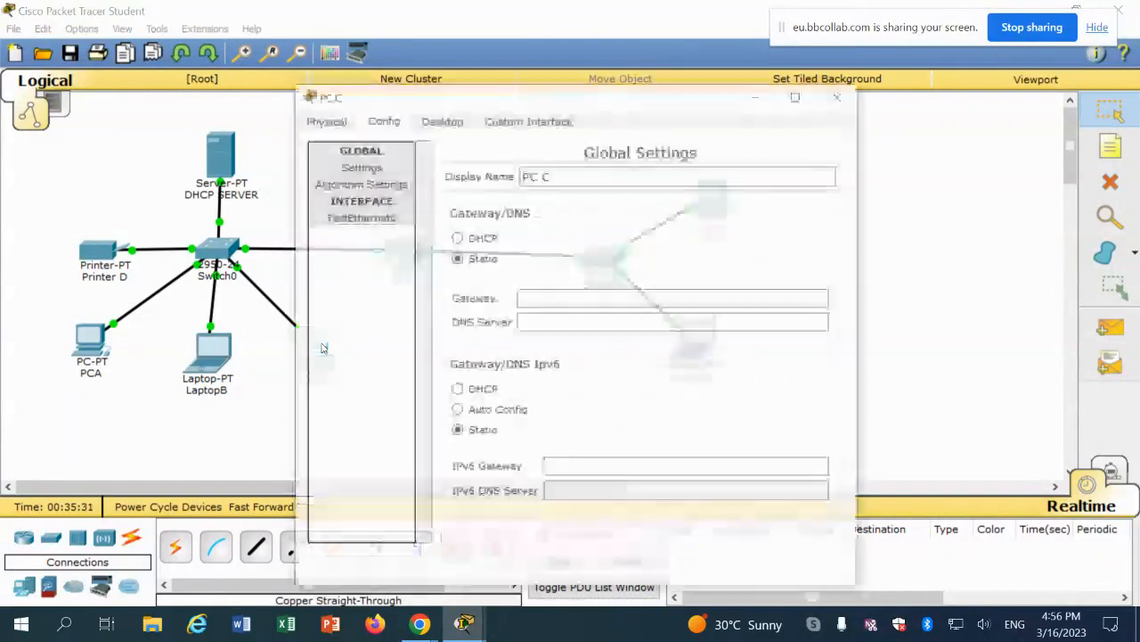
pyautogui.click(360, 218)
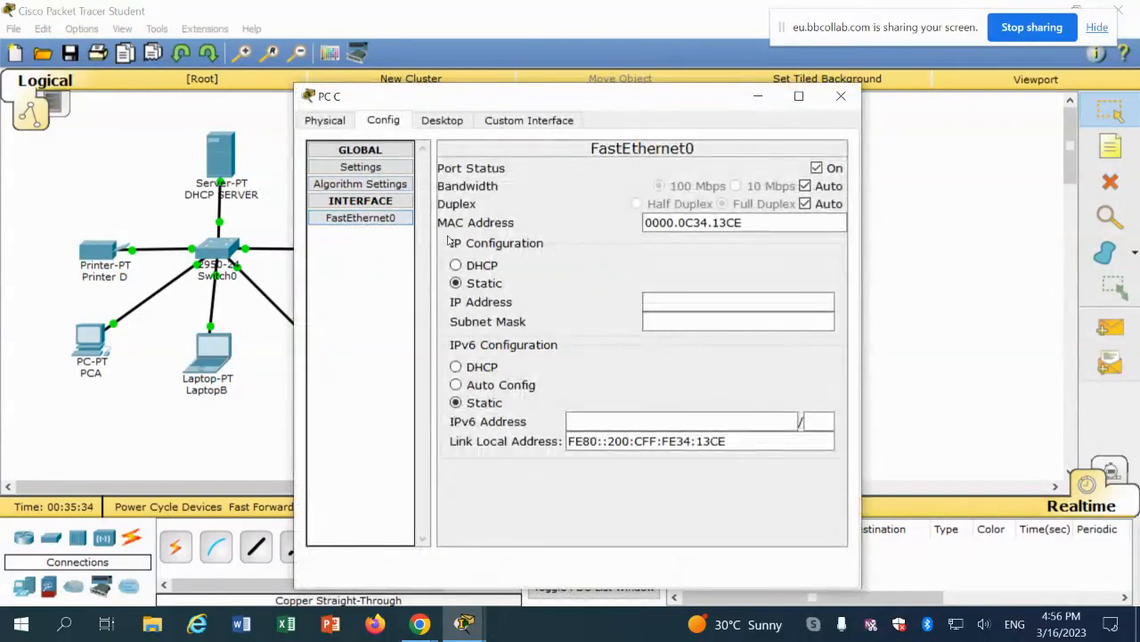
pyautogui.click(456, 265)
pyautogui.click(839, 98)
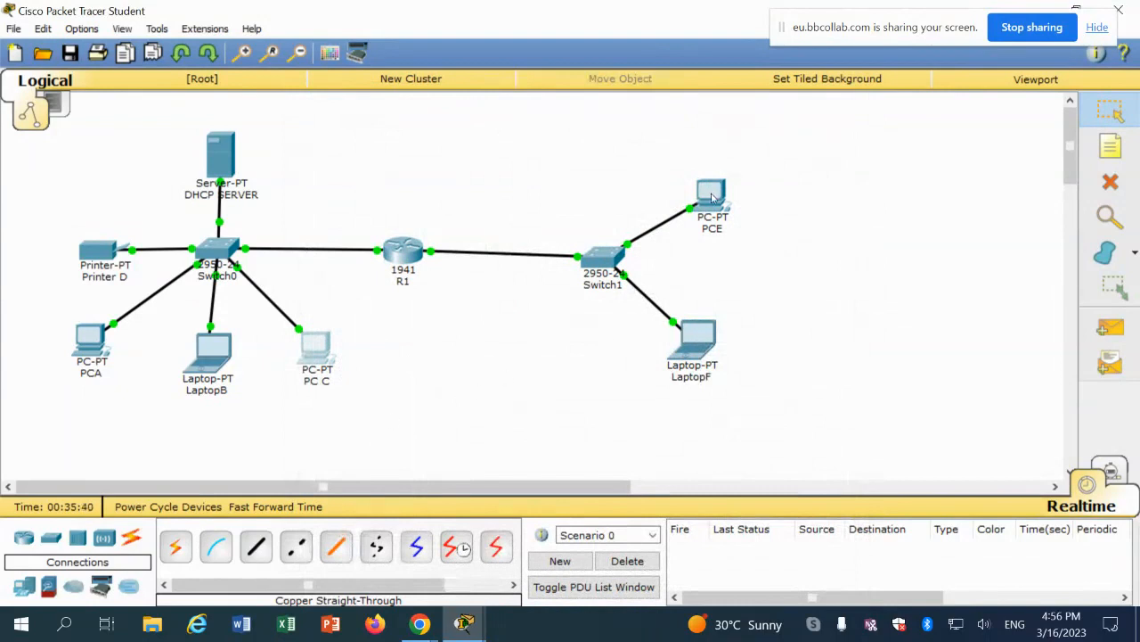
# Set the display name and hostname of the switch beside PCE and LaptopF to S2 and close its window.
pyautogui.click(606, 271)
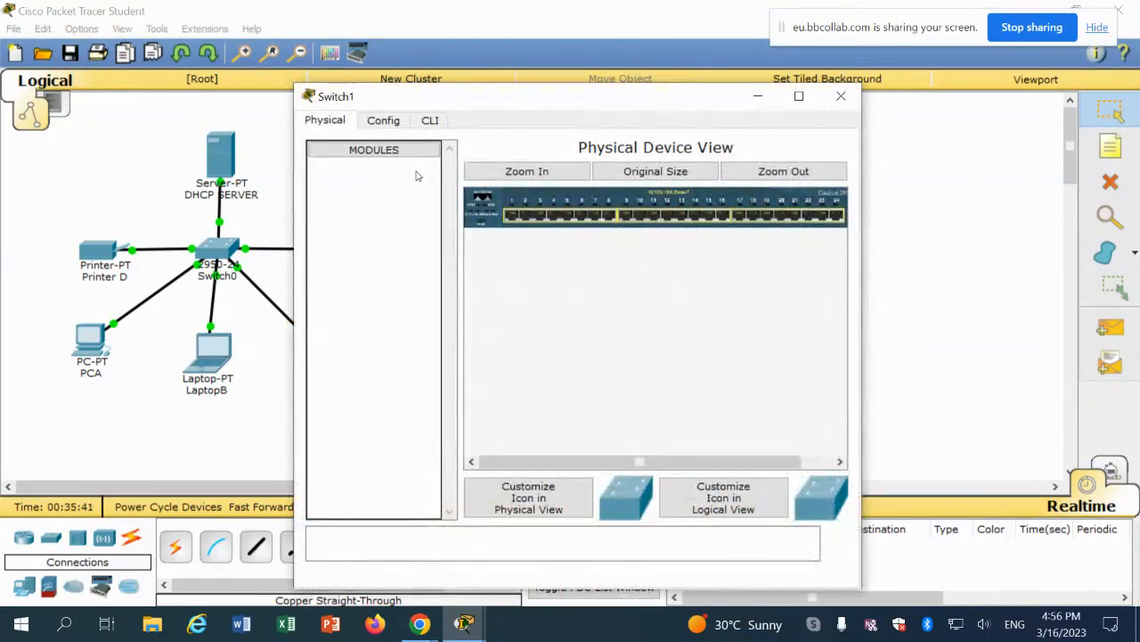
pyautogui.click(400, 121)
pyautogui.moveTo(571, 183); pyautogui.dragTo(530, 211)
pyautogui.write('22')
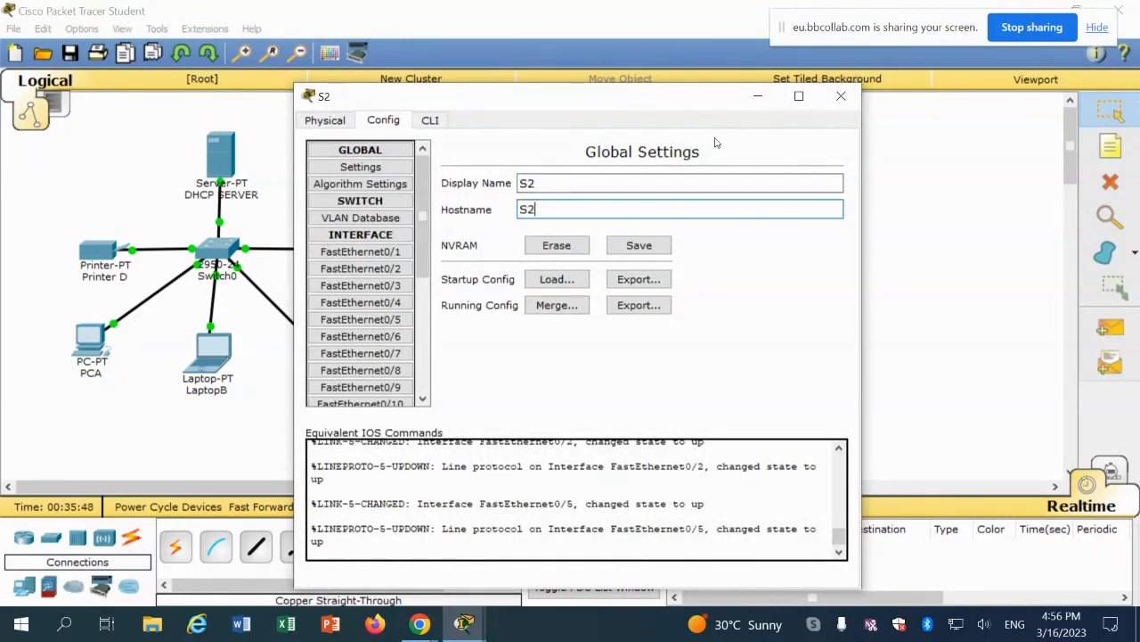
pyautogui.click(840, 95)
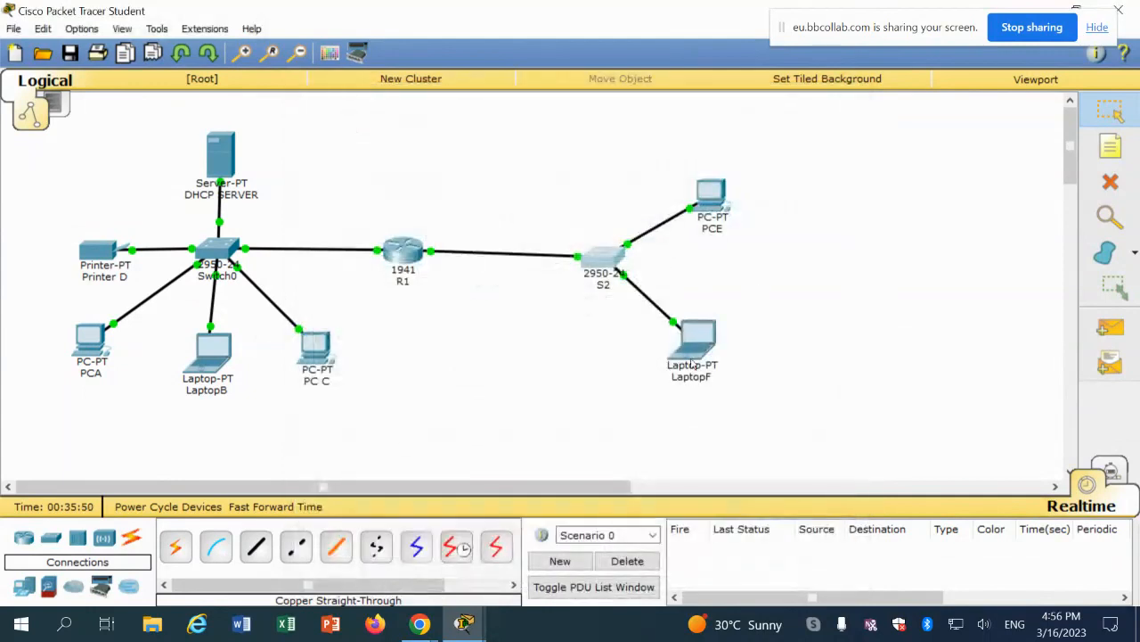
# Assign LaptopF's FastEthernet0 the static IP address 10.3.3.3 with subnet mask 255.0.0.0 and close its window.
pyautogui.click(695, 354)
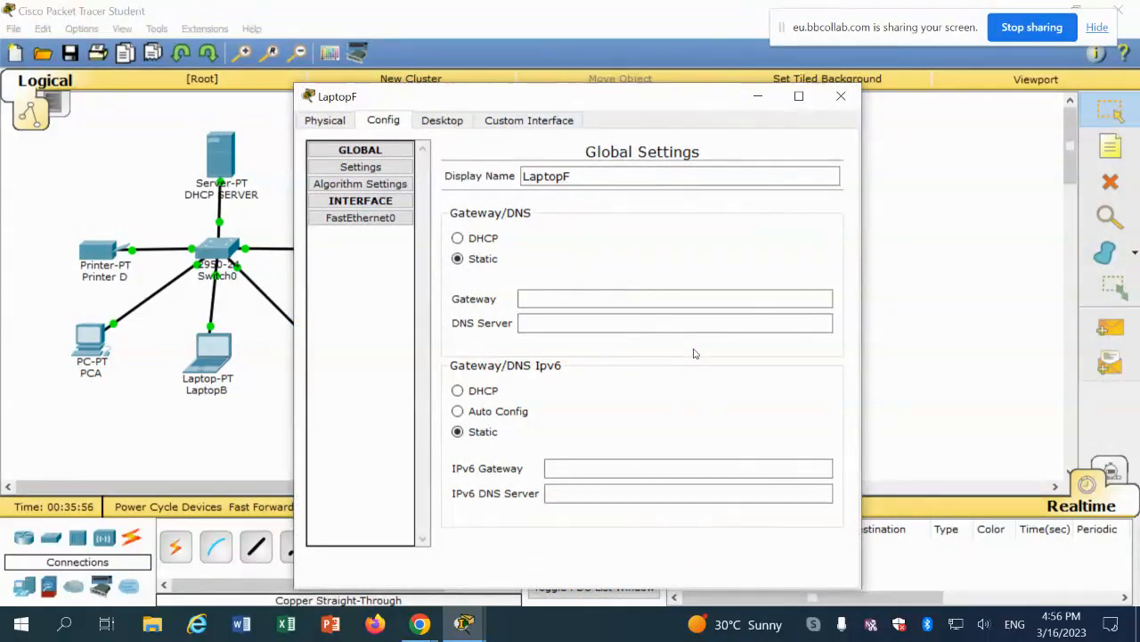
pyautogui.click(392, 219)
pyautogui.click(667, 301)
pyautogui.write('1')
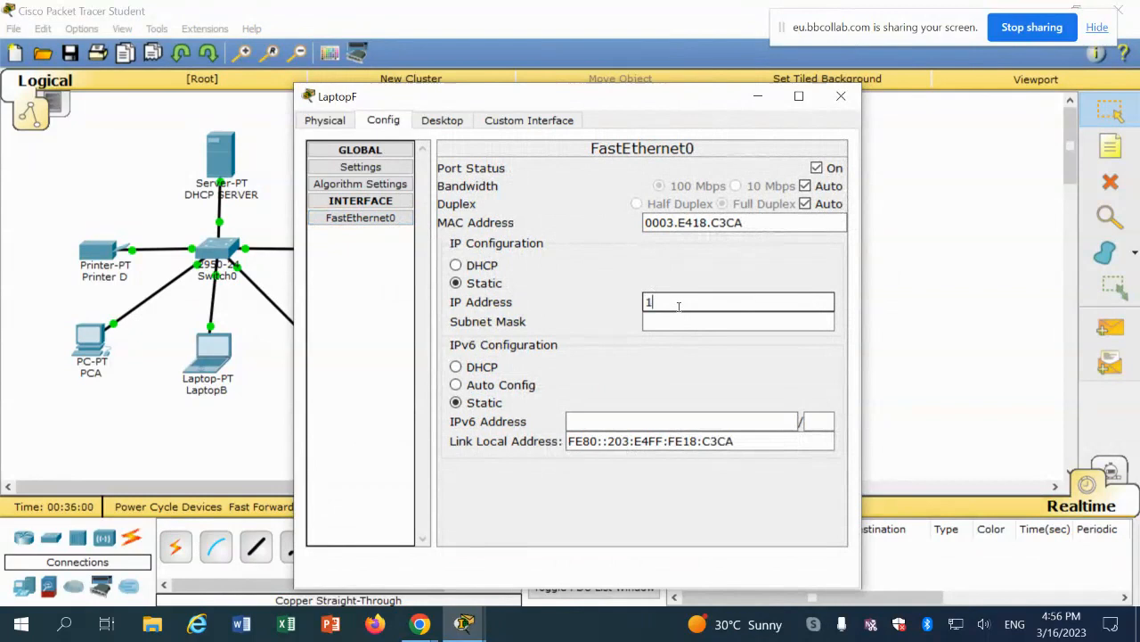
pyautogui.write('0.3.3.3')
pyautogui.click(679, 319)
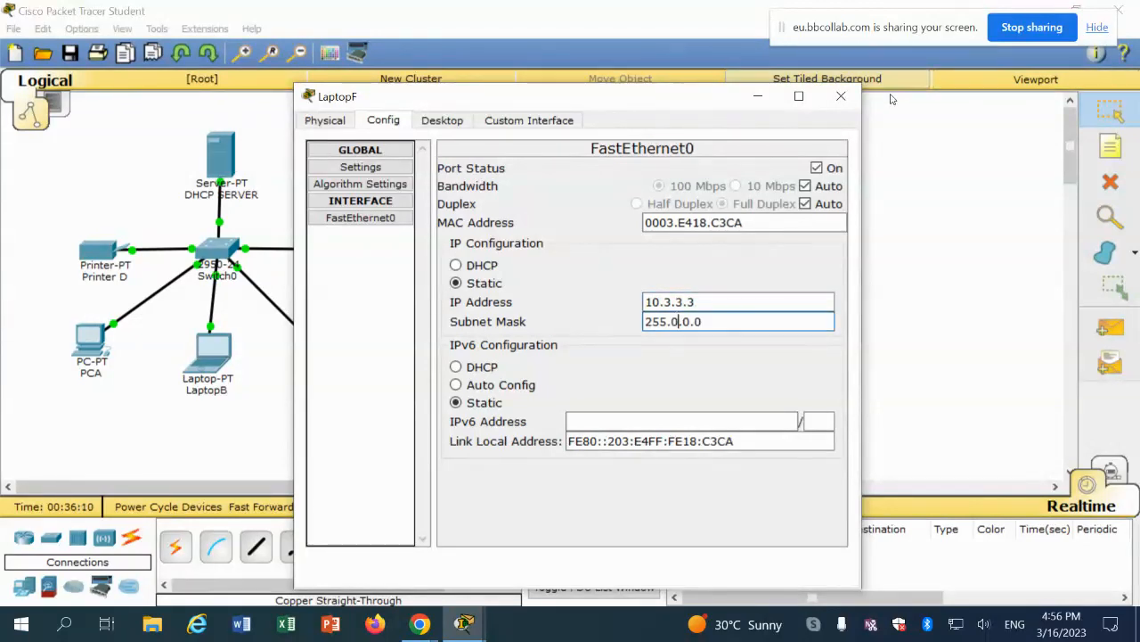
pyautogui.click(840, 95)
# Assign PCE's FastEthernet0 the static IP address 10.2.2.2 with subnet mask 255.0.0.0 and close its window.
pyautogui.click(711, 198)
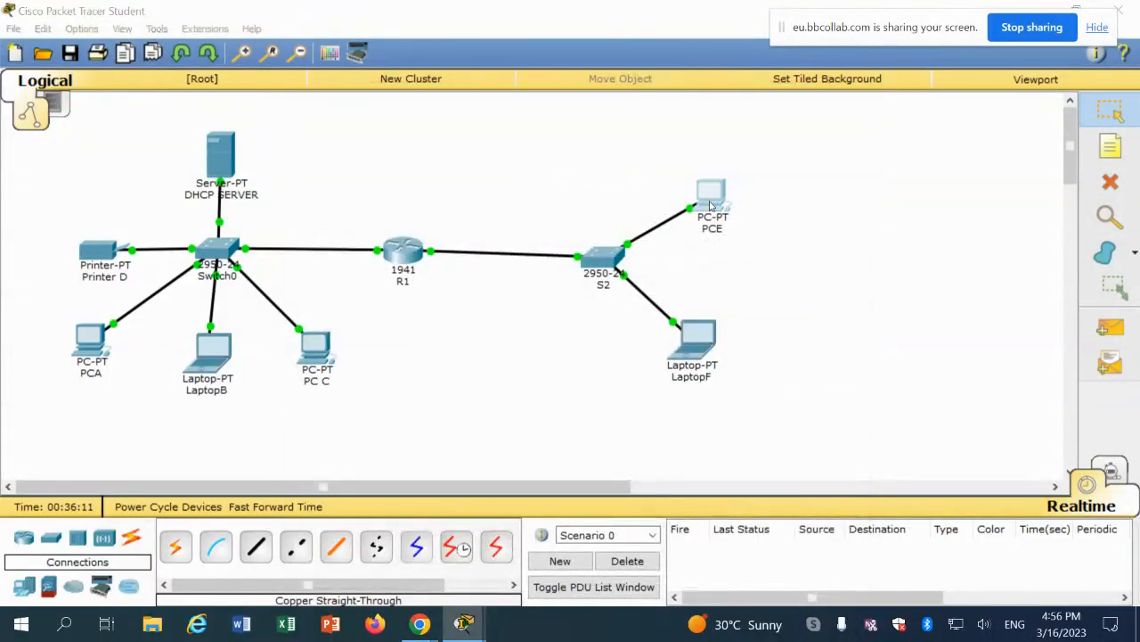
pyautogui.click(562, 298)
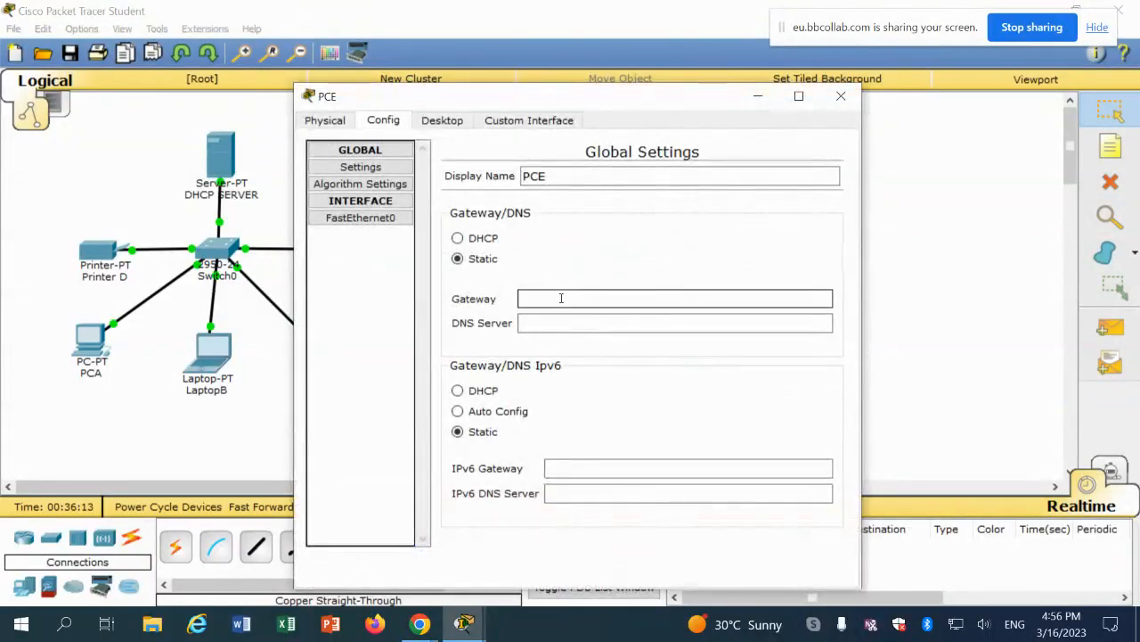
pyautogui.click(392, 219)
pyautogui.click(672, 299)
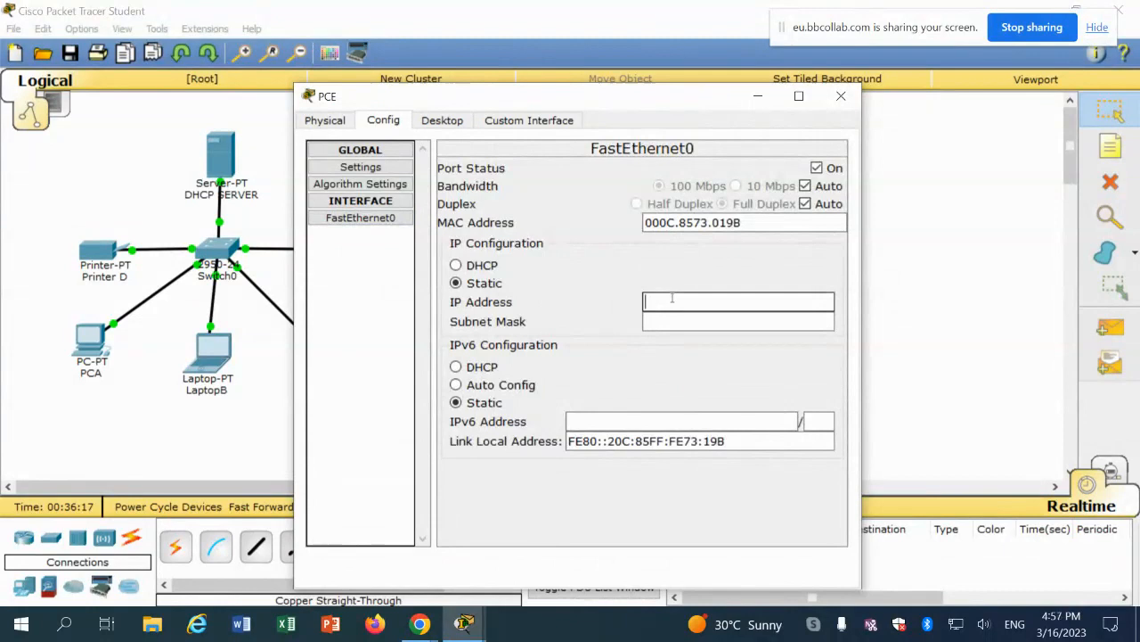
pyautogui.write('10.2.2.2')
pyautogui.press('Tab')
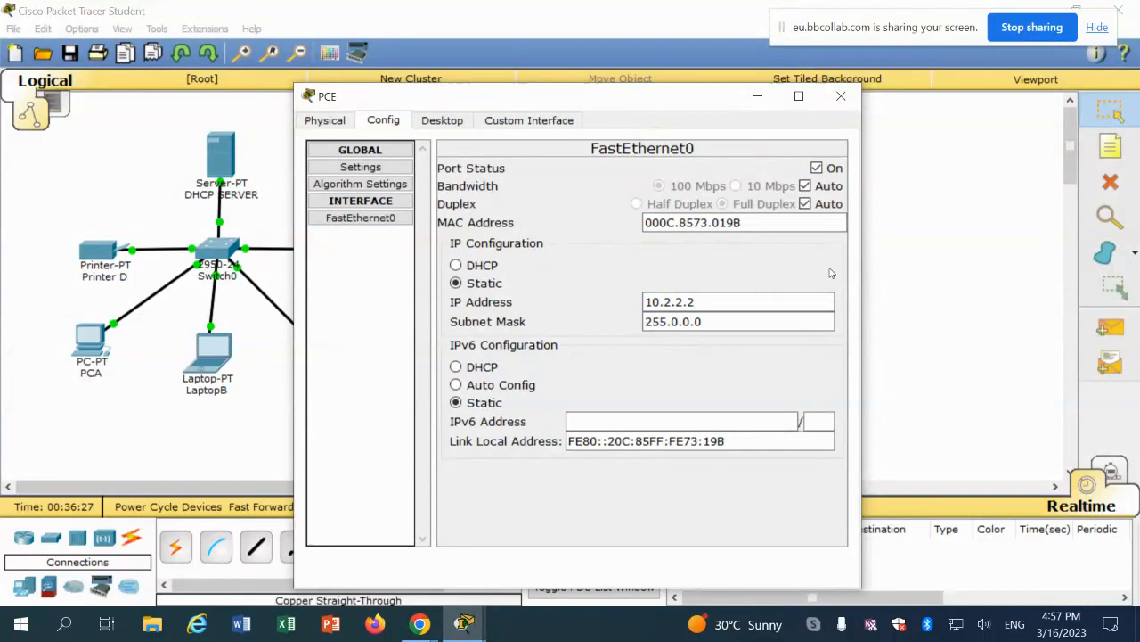
pyautogui.click(843, 103)
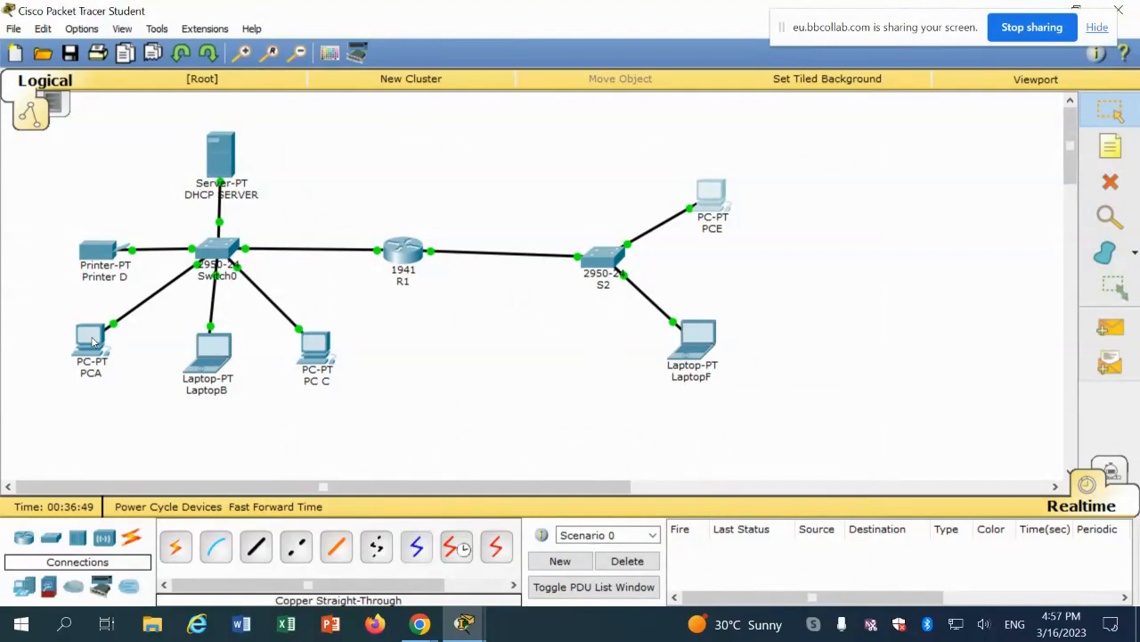
pyautogui.moveTo(92, 342)
pyautogui.moveTo(216, 178)
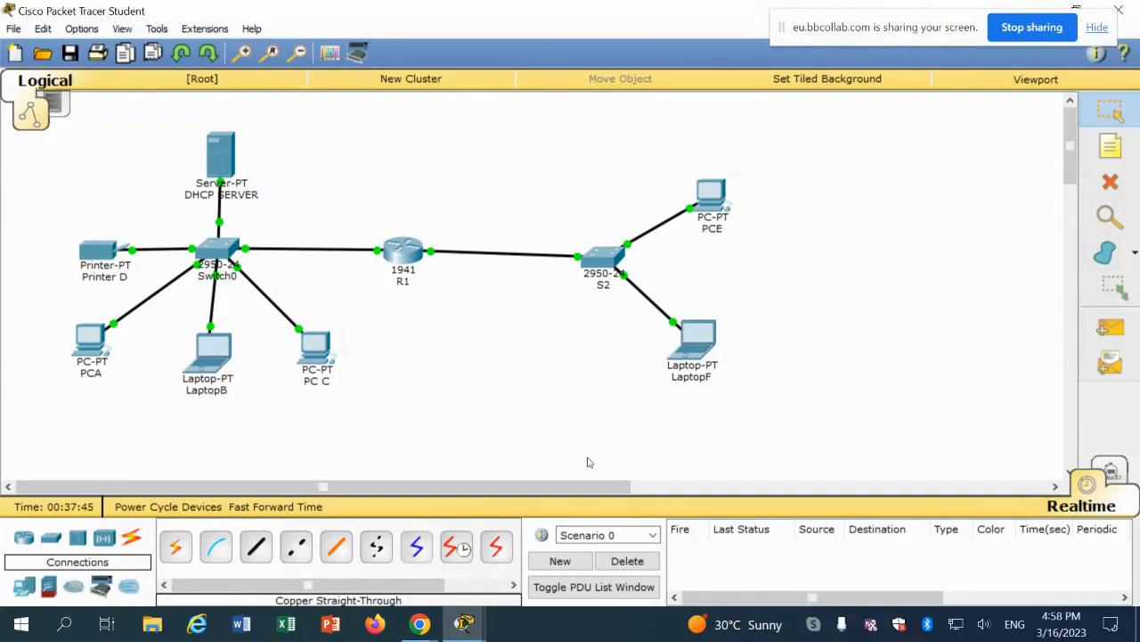
# Save the network as a Packet Tracer activity file named Lab09 DHCP in the Downloads folder.
pyautogui.click(11, 30)
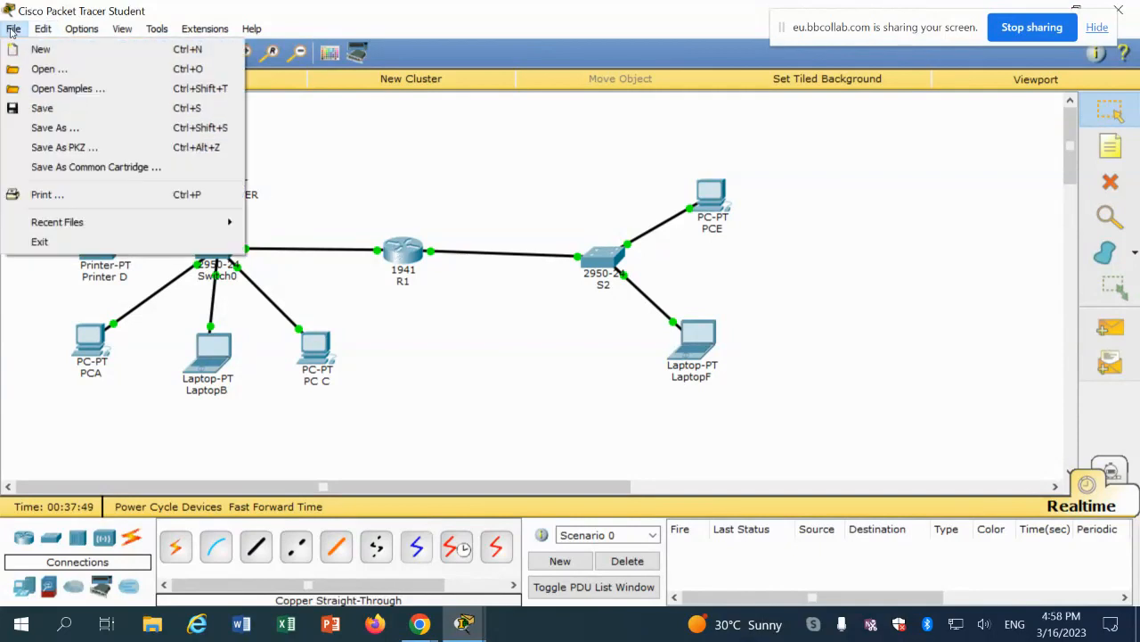
pyautogui.click(23, 129)
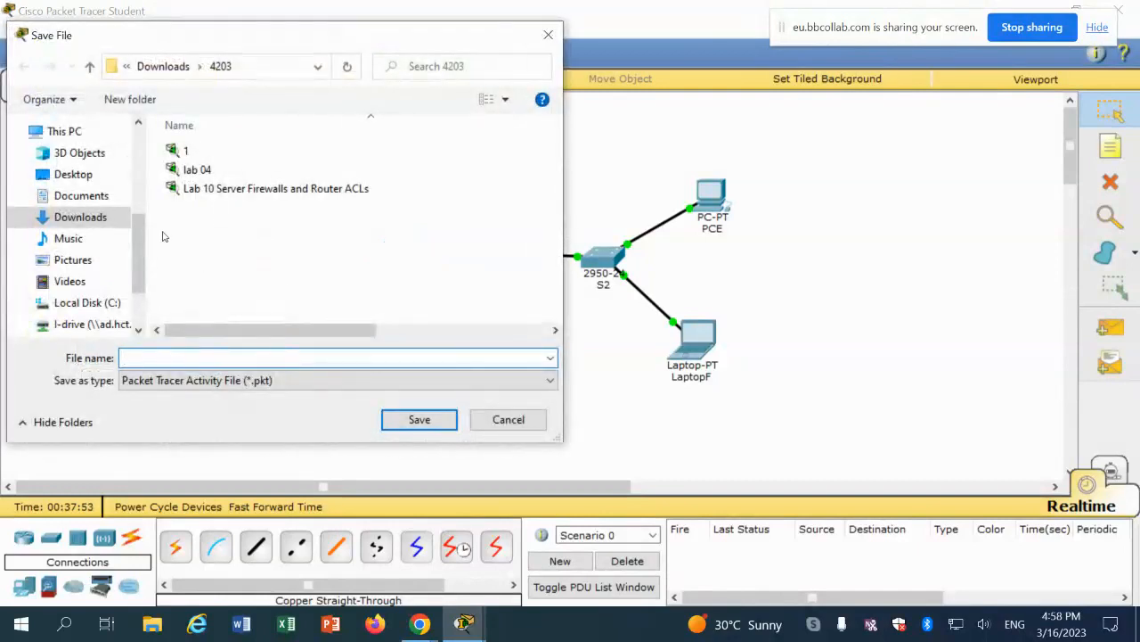
pyautogui.click(165, 68)
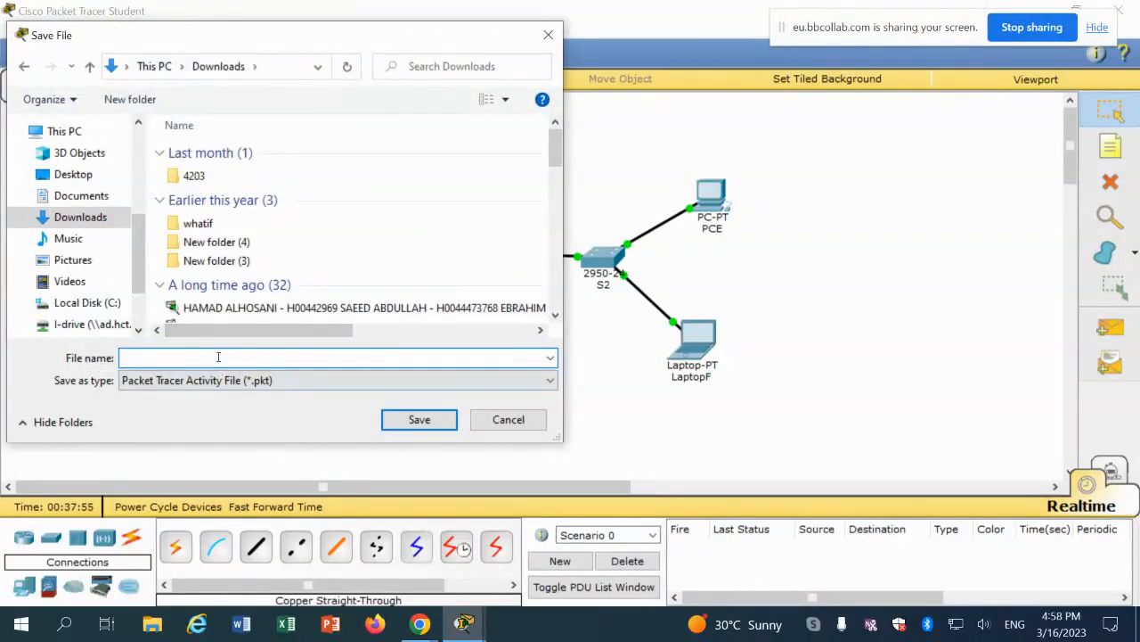
pyautogui.write('La')
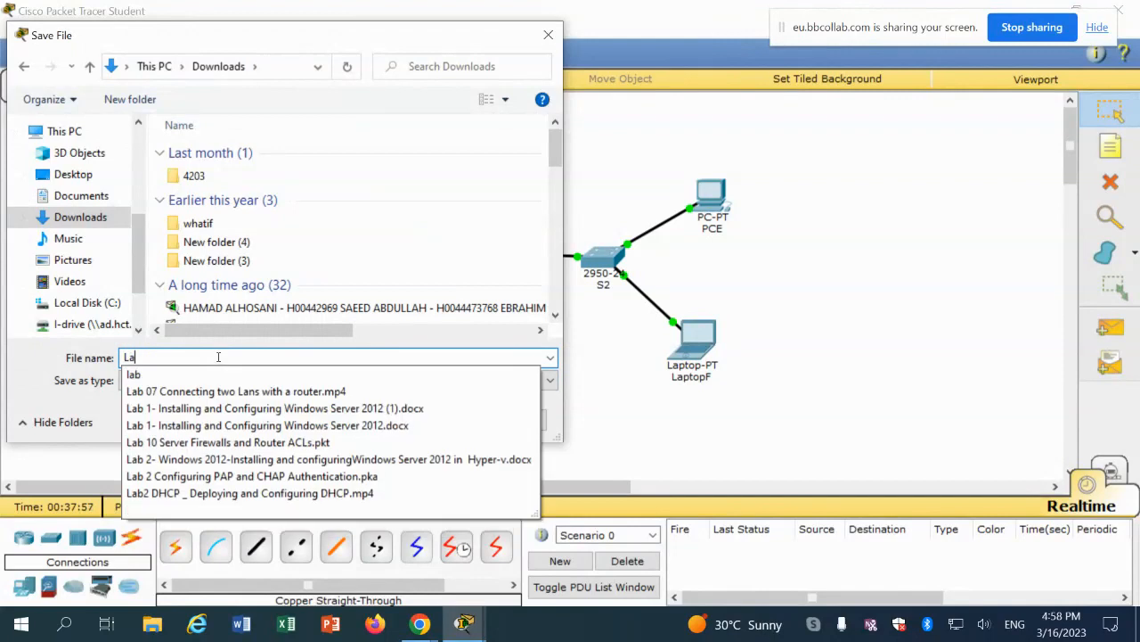
pyautogui.write('b09')
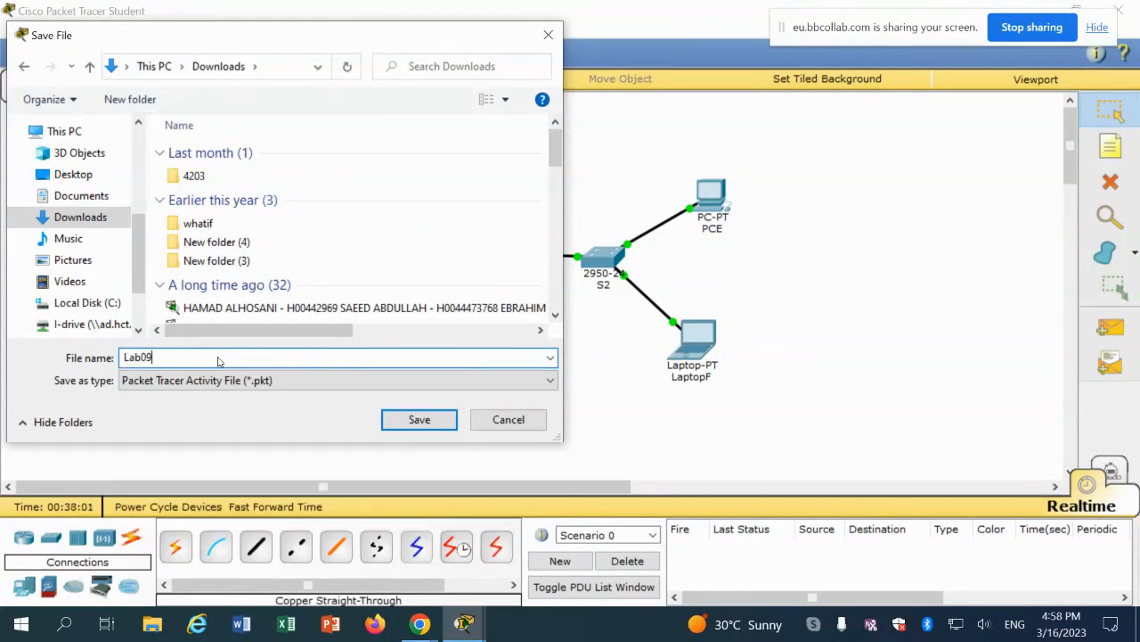
pyautogui.write(' DHCP')
pyautogui.click(420, 420)
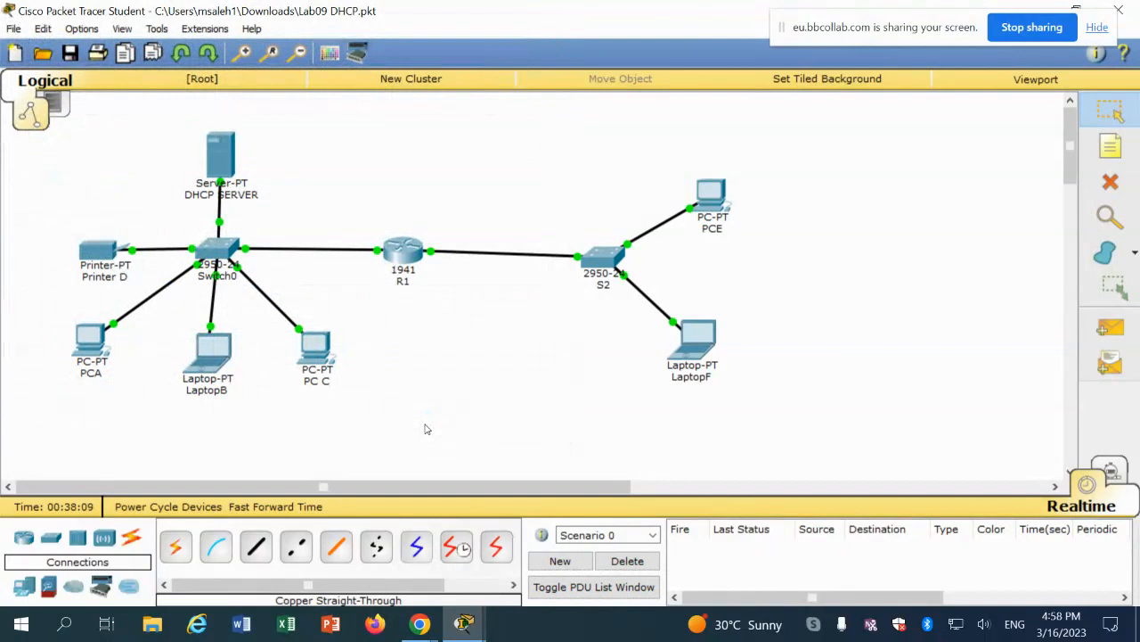
pyautogui.moveTo(428, 629)
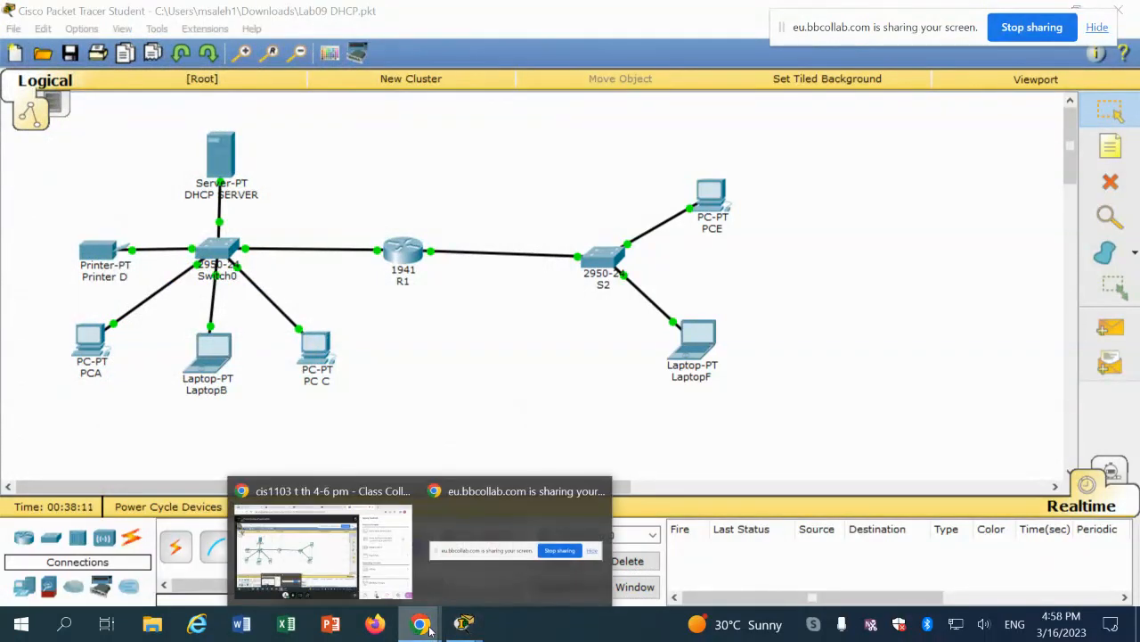
pyautogui.click(270, 549)
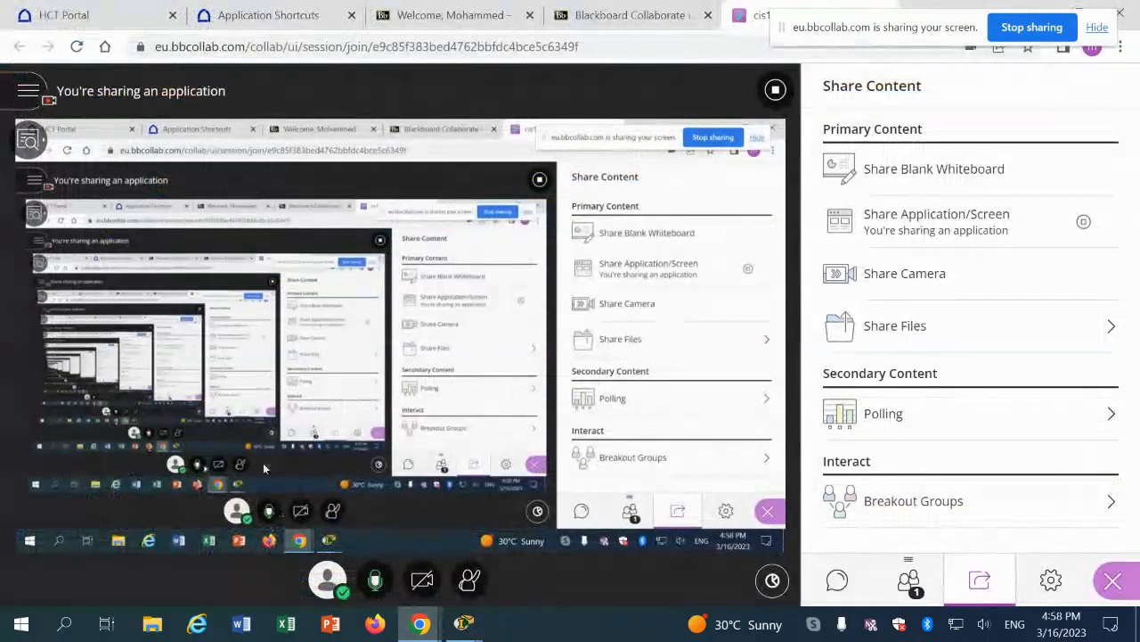
pyautogui.click(20, 92)
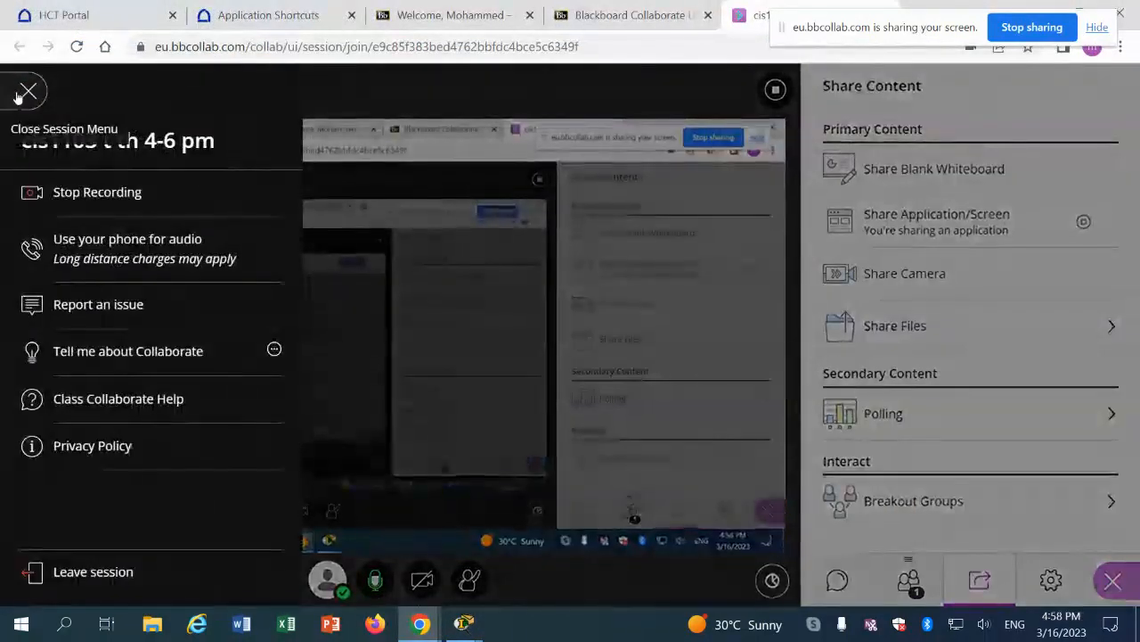
pyautogui.click(370, 99)
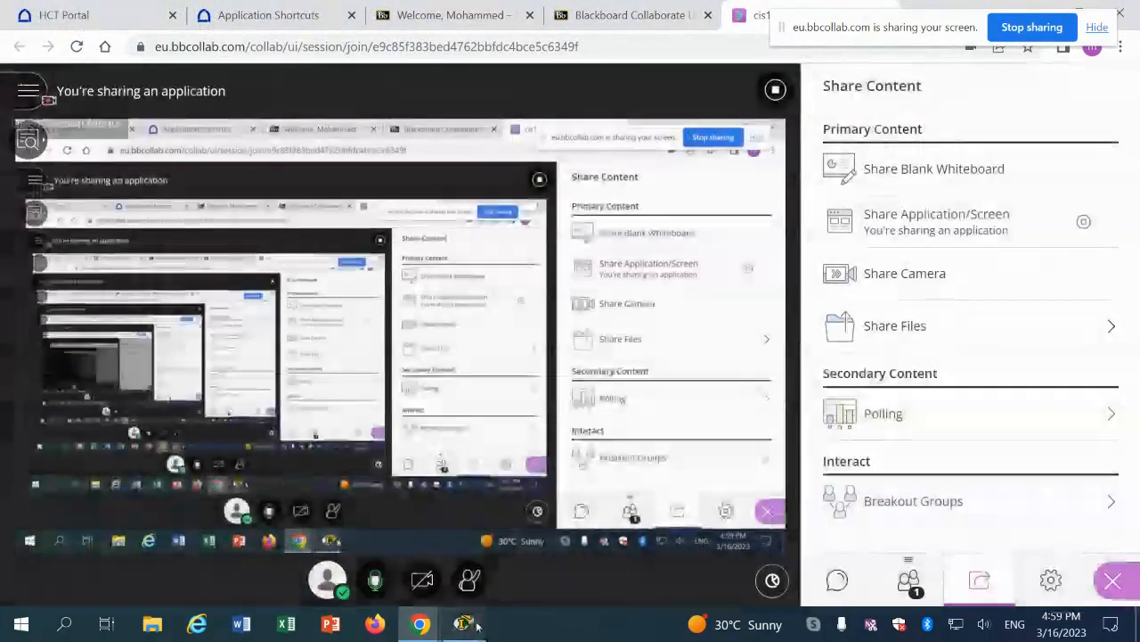
pyautogui.moveTo(463, 623)
pyautogui.click(401, 575)
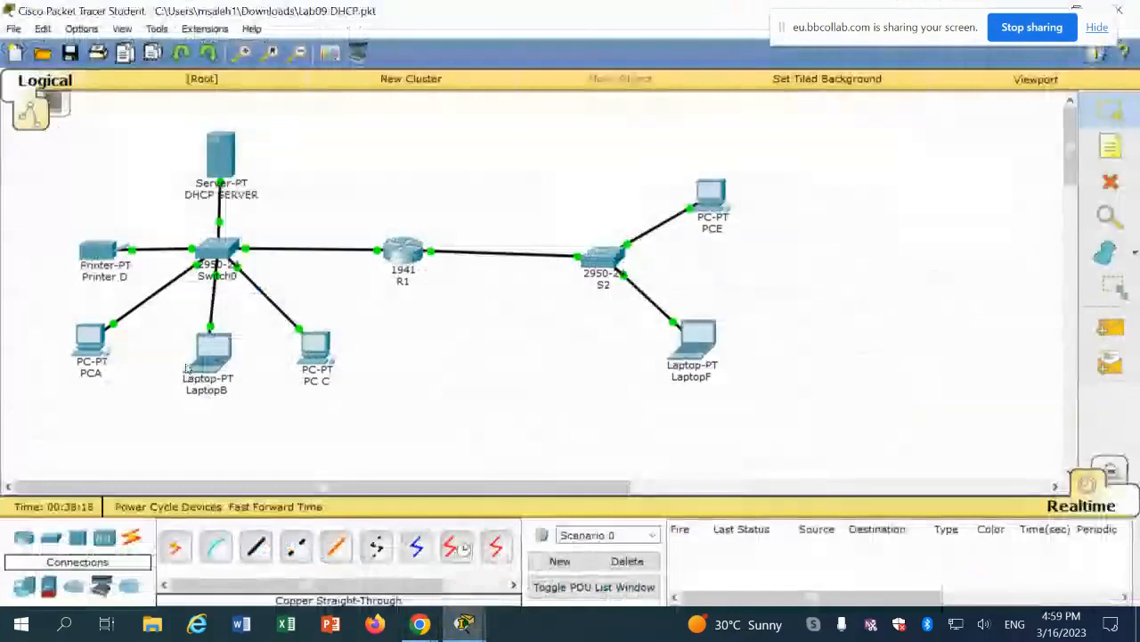
# Open PCA's Command Prompt and run ipconfig /all to examine its full IP configuration.
pyautogui.click(89, 341)
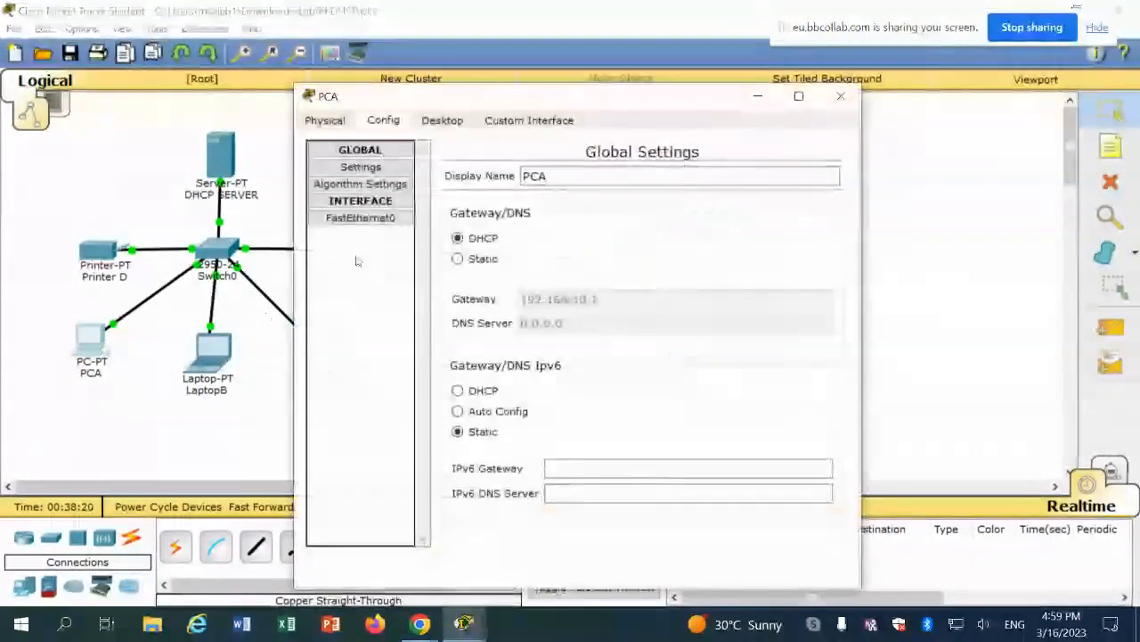
pyautogui.click(442, 121)
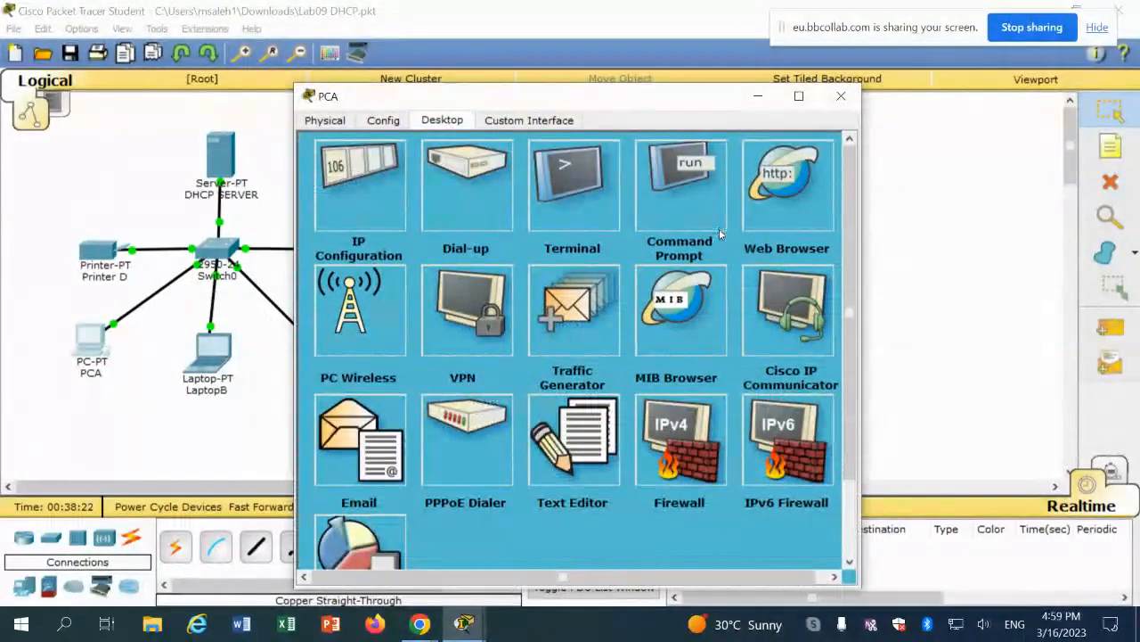
pyautogui.click(662, 215)
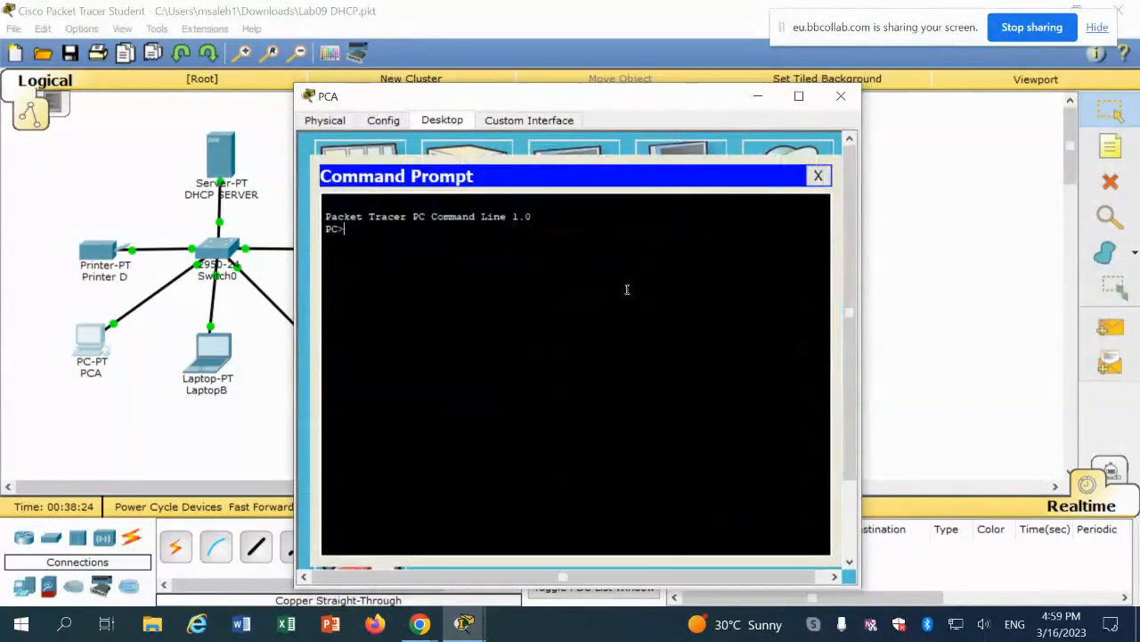
pyautogui.write('ipconfig /all')
pyautogui.press('Return')
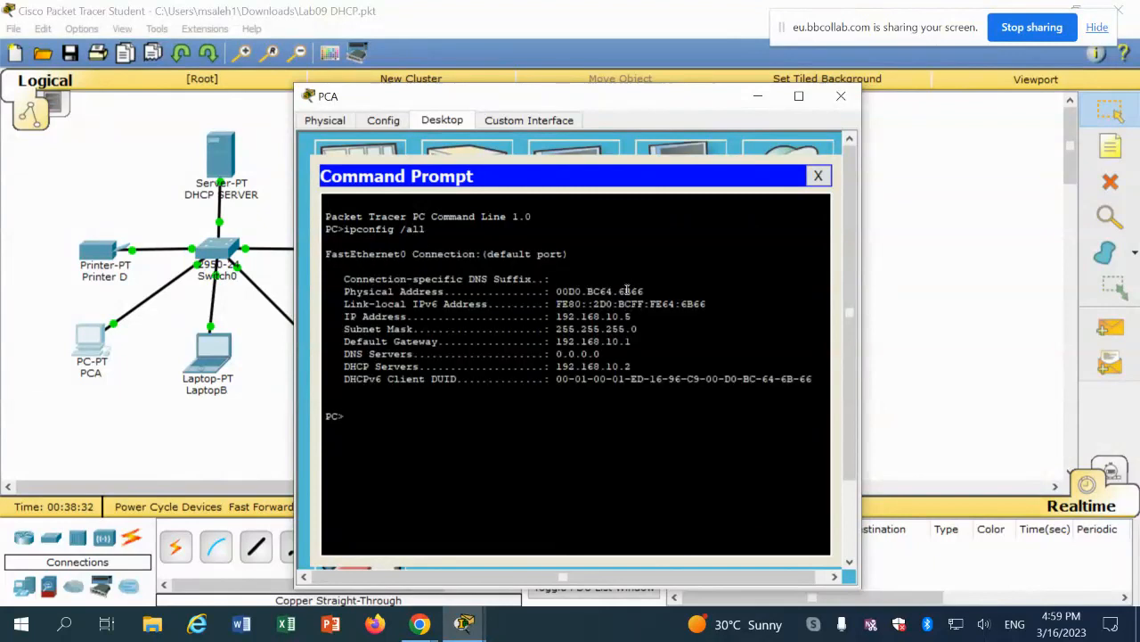
pyautogui.write('p')
pyautogui.write('.3.')
pyautogui.press('BackSpace')
pyautogui.press('BackSpace')
pyautogui.press('BackSpace')
pyautogui.press('BackSpace')
pyautogui.press('BackSpace')
pyautogui.press('BackSpace')
pyautogui.press('BackSpace')
pyautogui.press('BackSpace')
pyautogui.press('BackSpace')
pyautogui.press('BackSpace')
pyautogui.press('BackSpace')
pyautogui.press('BackSpace')
# Ping 192.168.10.4 from PCA's Command Prompt to test connectivity within the LAN.
pyautogui.write('ping 192.168.10')
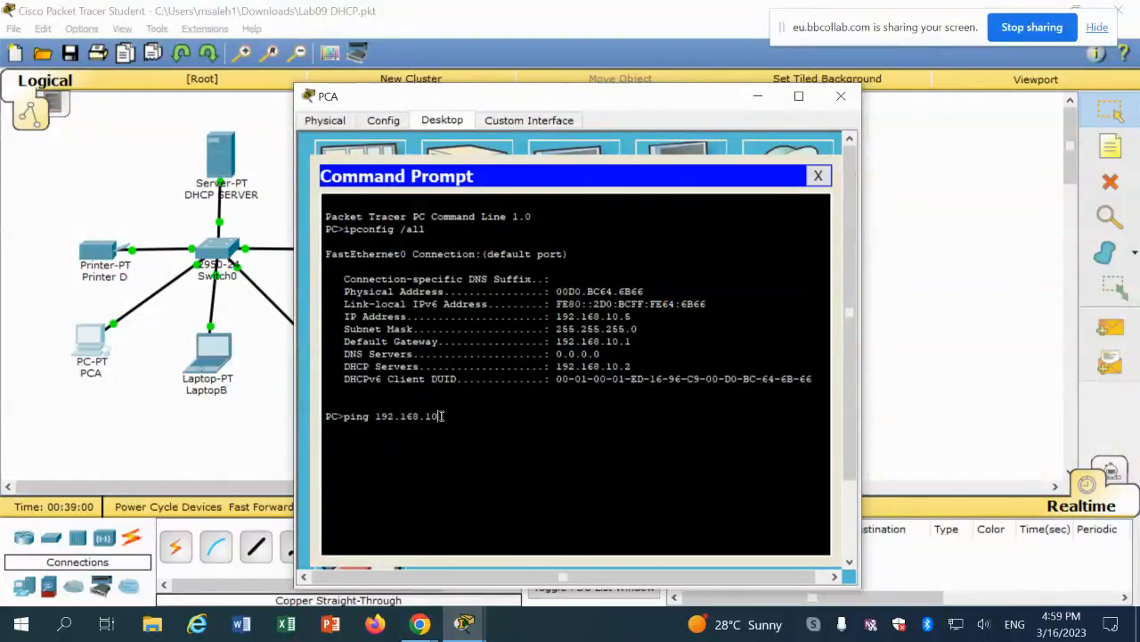
pyautogui.write('.4')
pyautogui.press('Return')
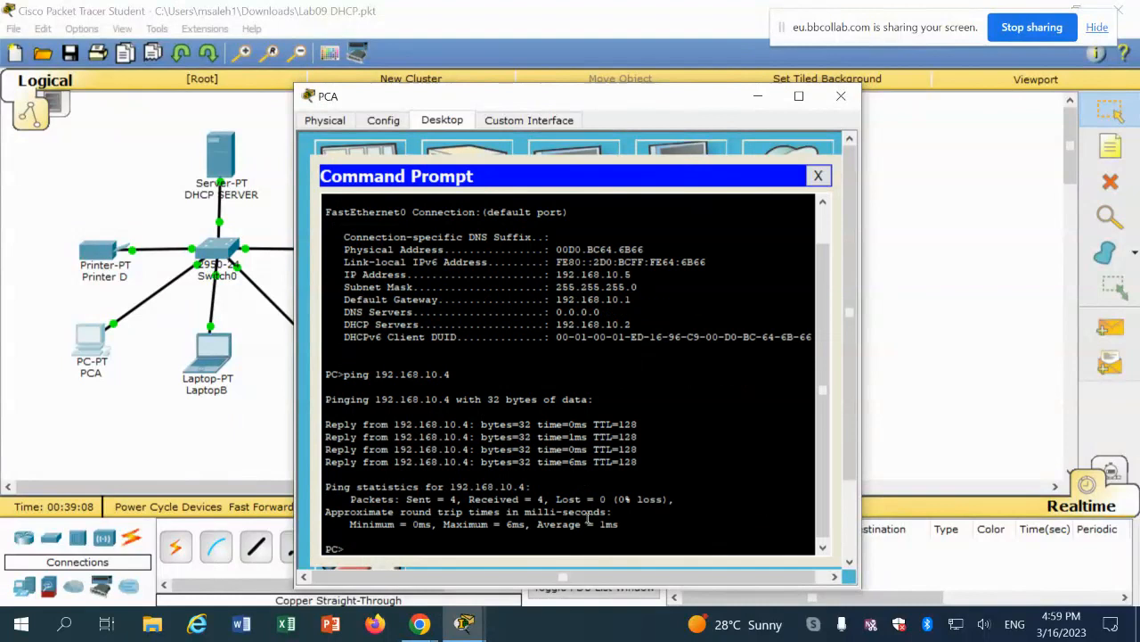
# Switch to the Blackboard Collaborate session in the Chrome browser.
pyautogui.moveTo(472, 629)
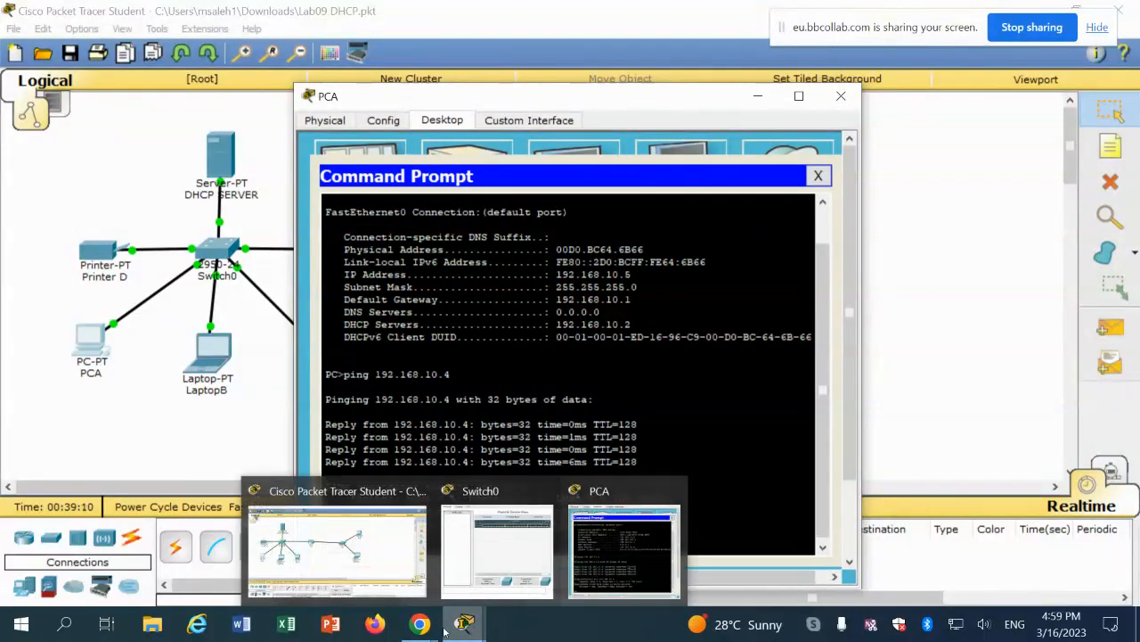
pyautogui.click(323, 546)
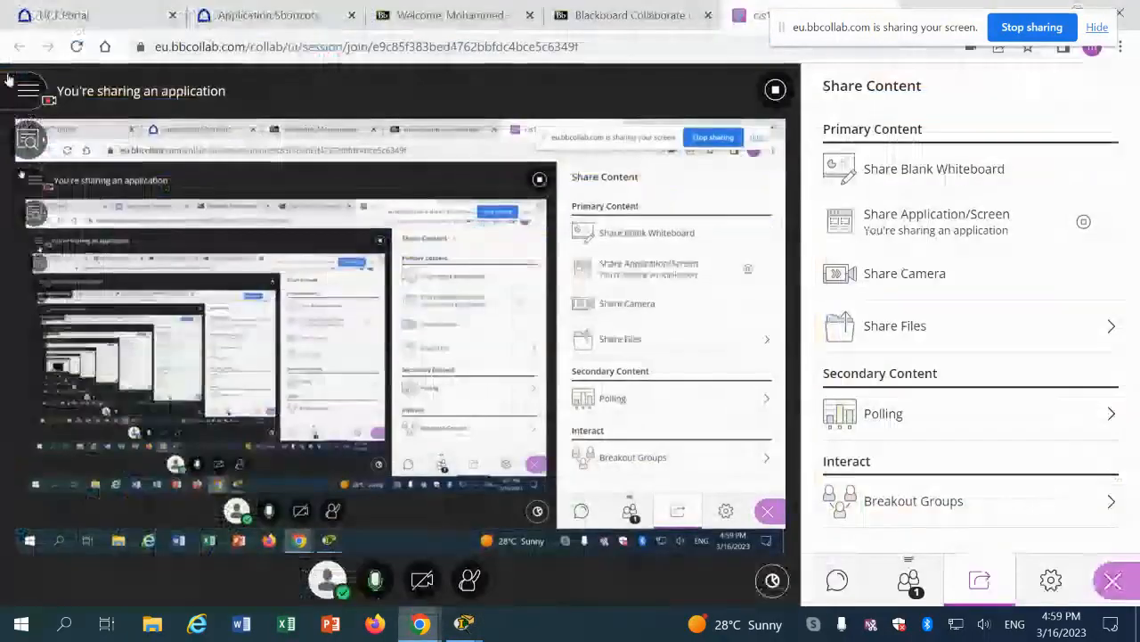